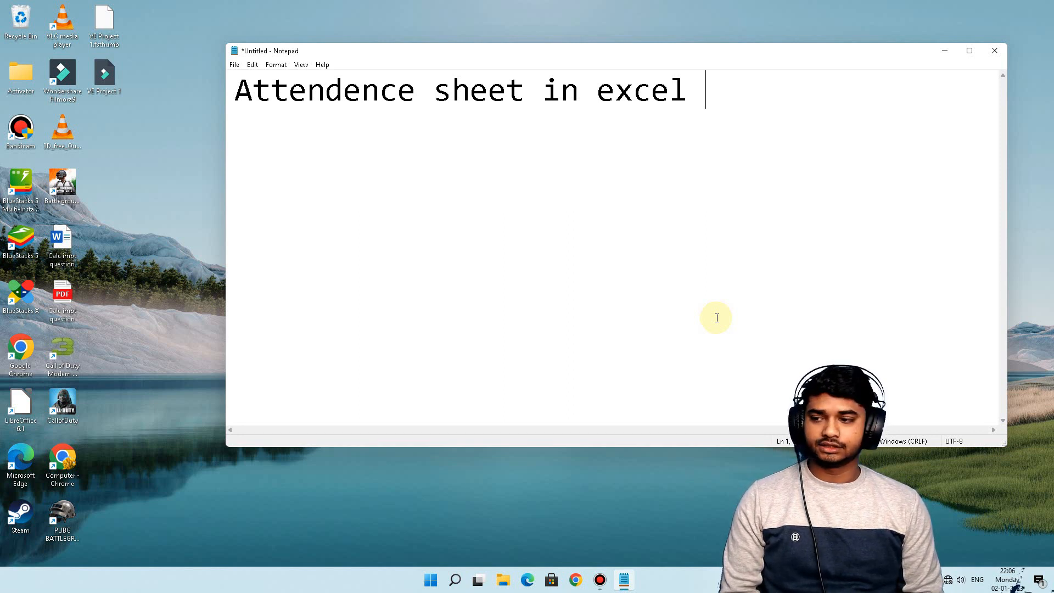
Step: Launch Excel with a blank workbook for the attendance sheet
right_click(199, 11)
left_click(662, 111)
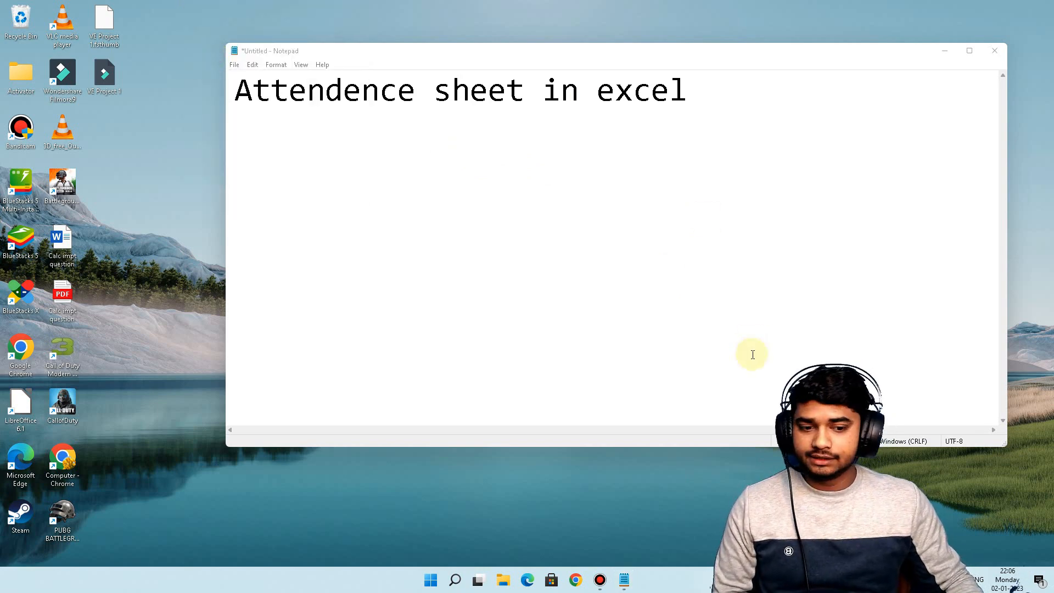
left_click(430, 581)
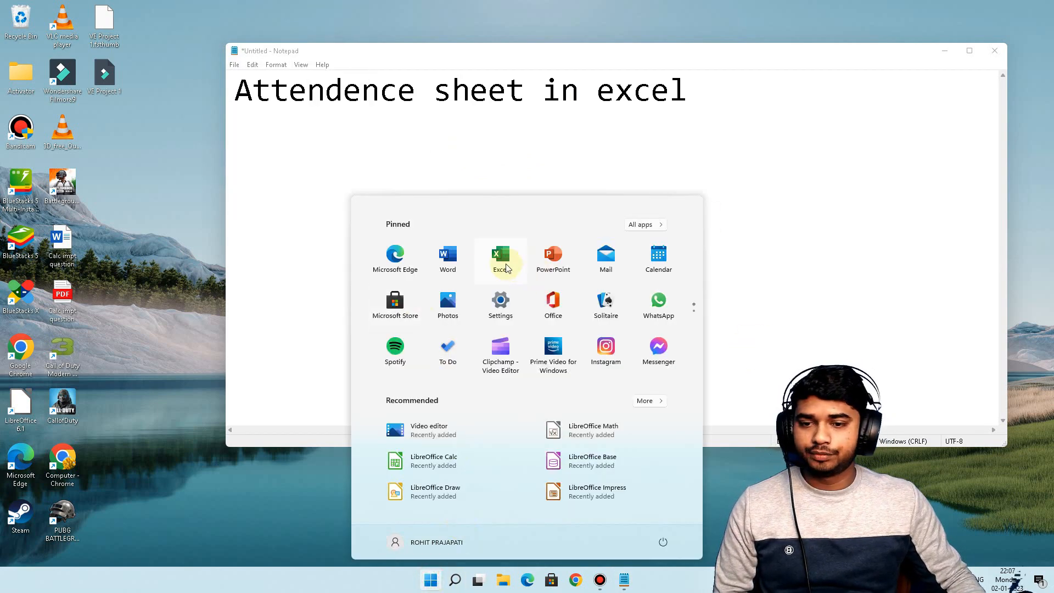
left_click(502, 253)
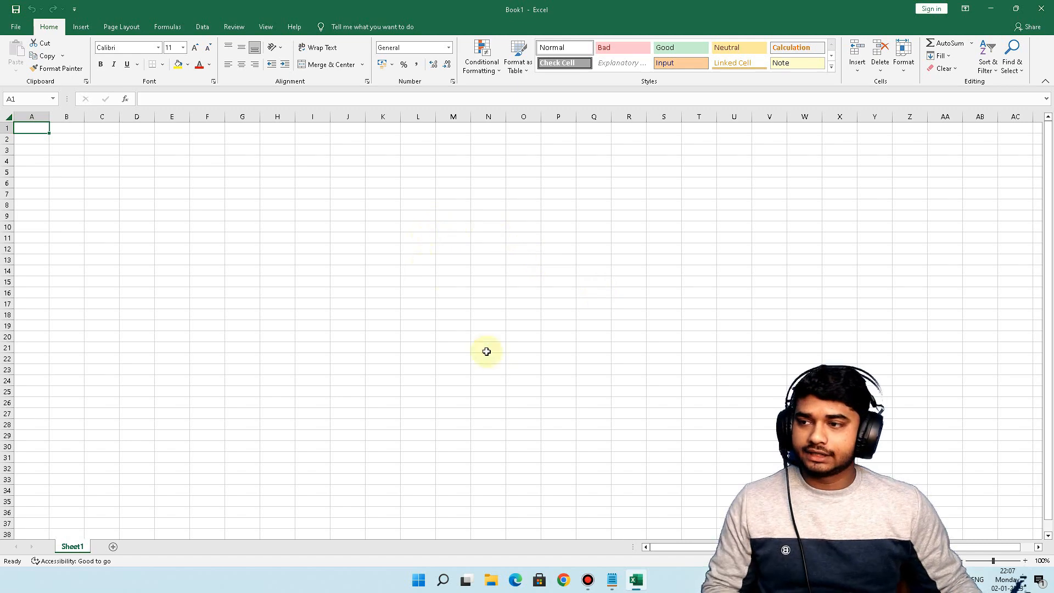
scroll(412, 313, "up", 7)
scroll(417, 297, "down", 2)
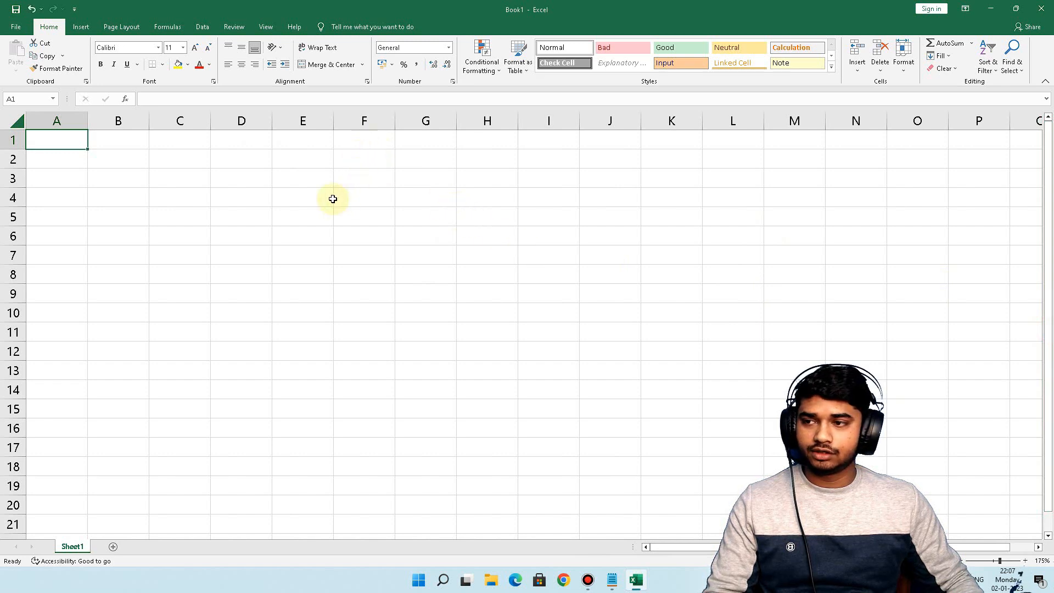
Step: Enter the row labels "date" in cell A5 and "day" in cell A4
left_click_drag(285, 144, 495, 177)
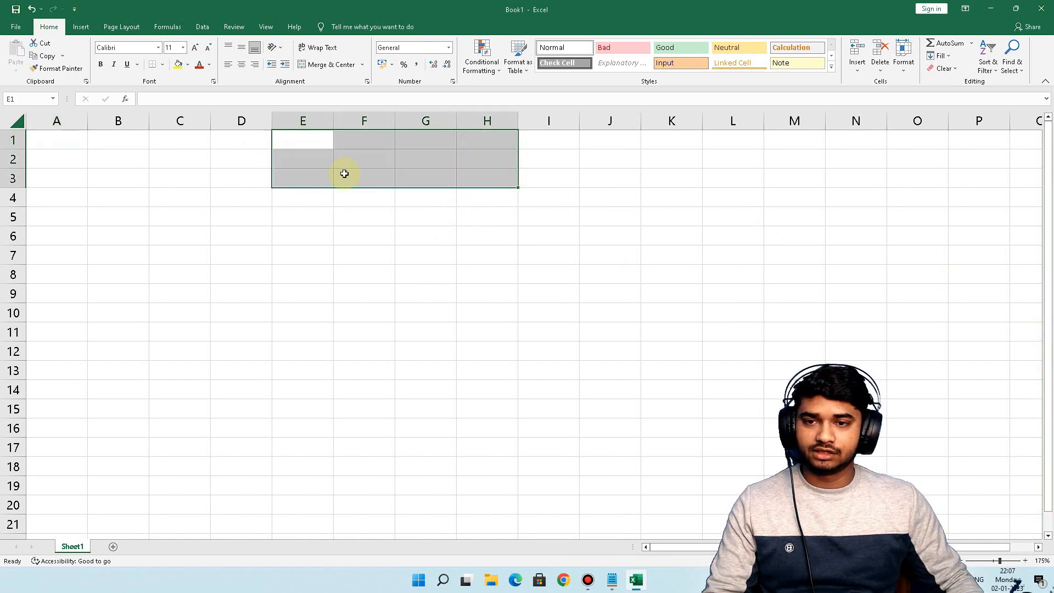
left_click(49, 213)
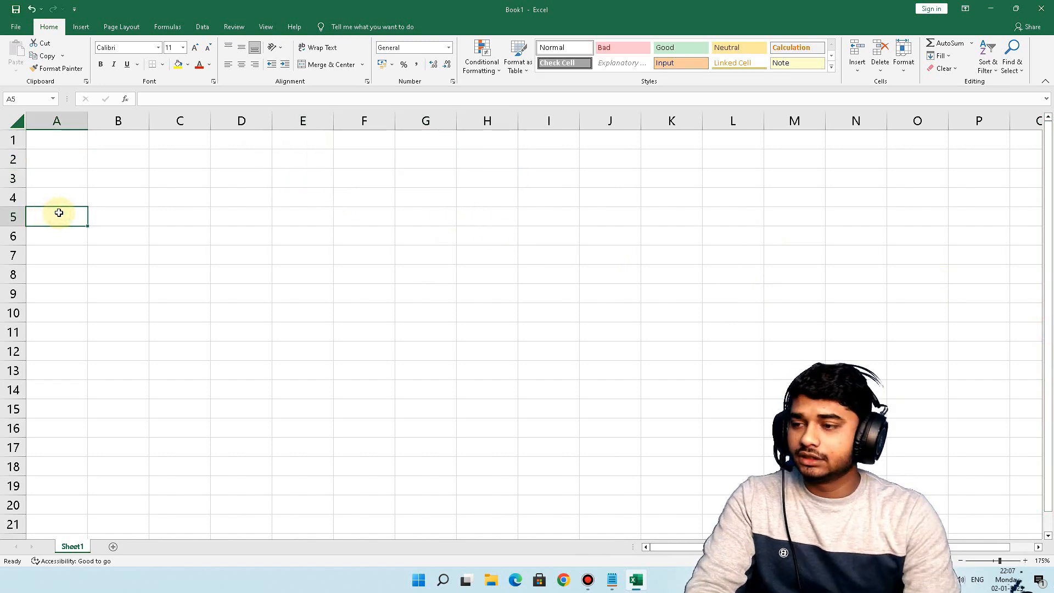
type("date")
key("Up")
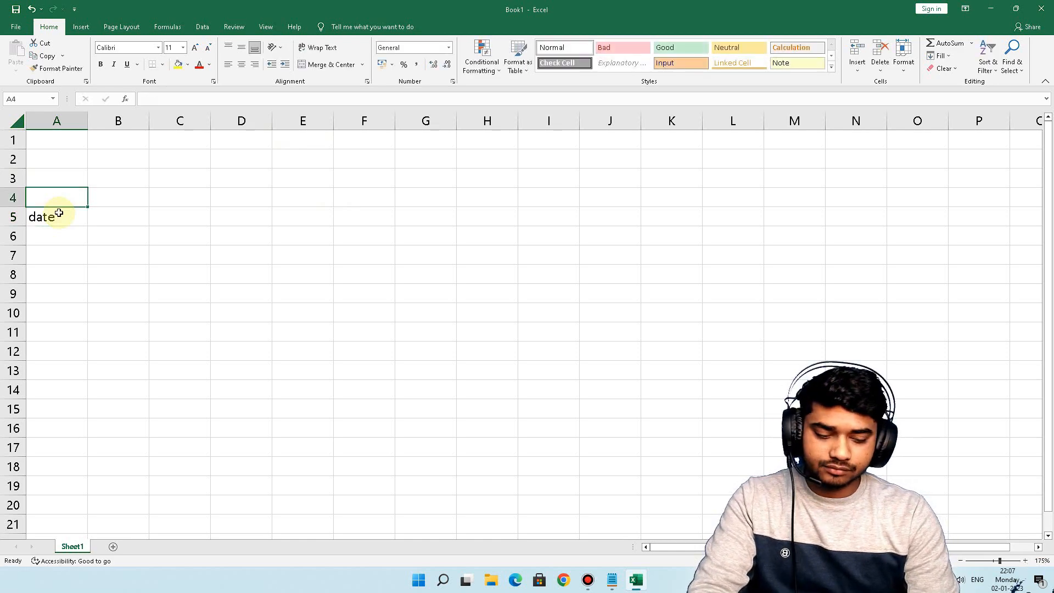
key("Right")
key("Left")
key("Down")
key("Up")
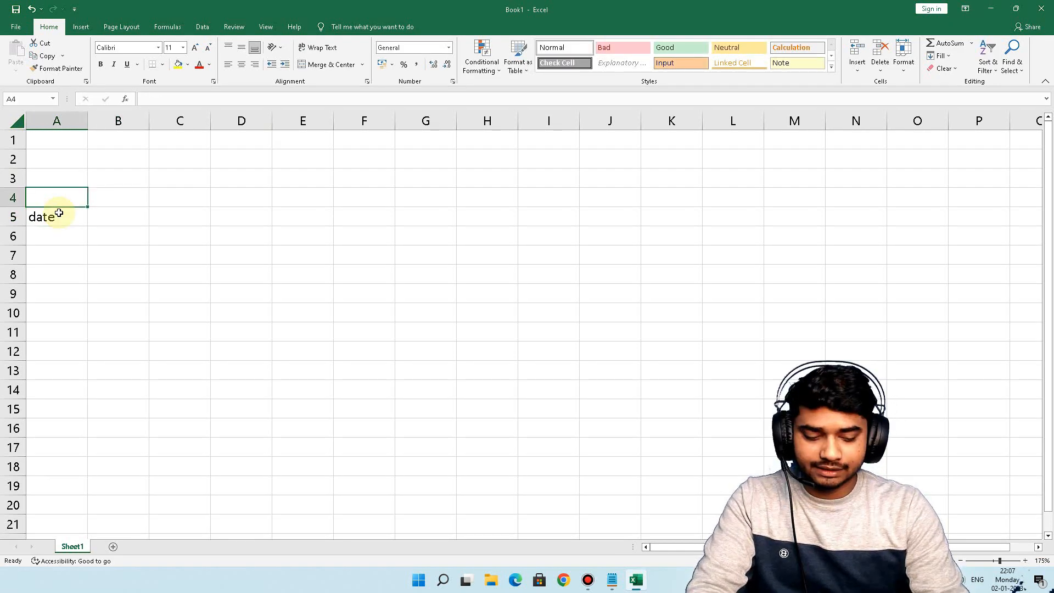
type("d")
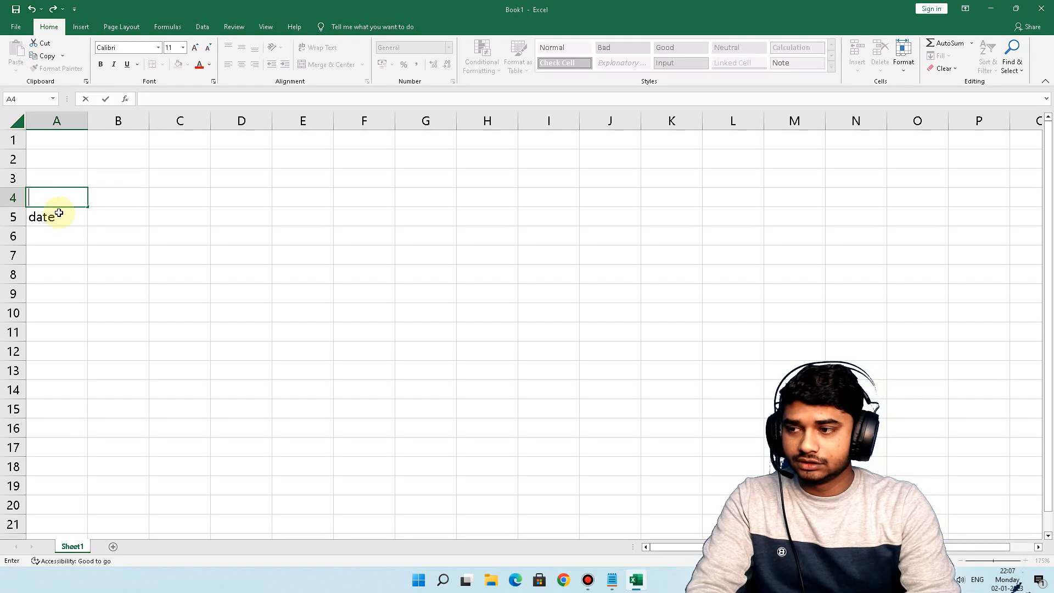
type("d")
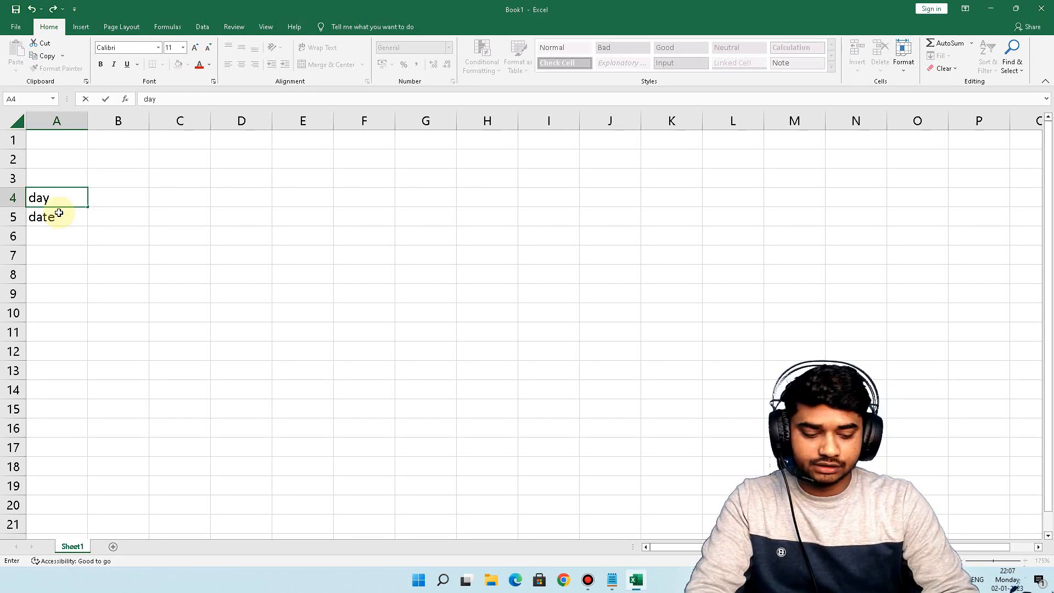
type("ay")
key("Tab")
Step: Enter the month heading "January 2023" in cell E3
key("Down")
key("Up")
key("Up")
key("Right")
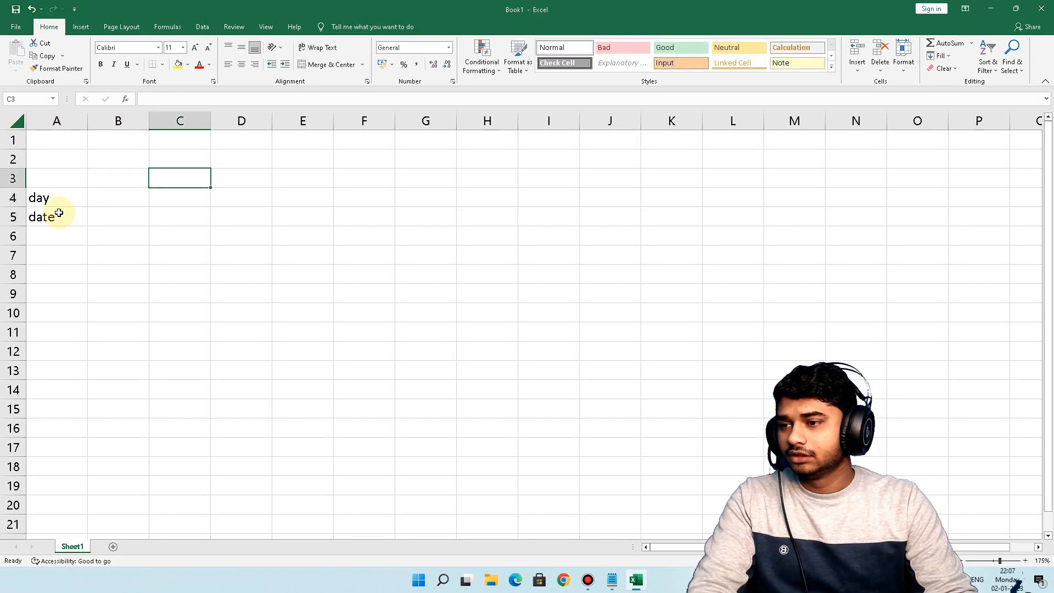
key("Right")
key("Up")
key("Up")
key("Right")
key("Right")
key("Right")
key("Right")
key("Down")
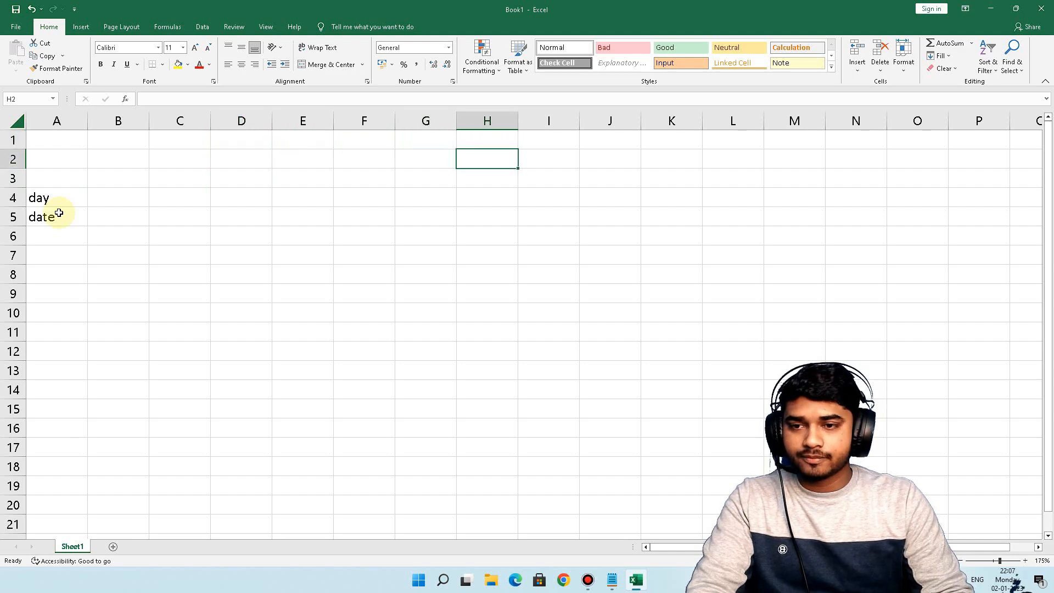
key("Down")
key("Left")
key("Left")
key("Left")
key("Up")
key("Right")
key("Down")
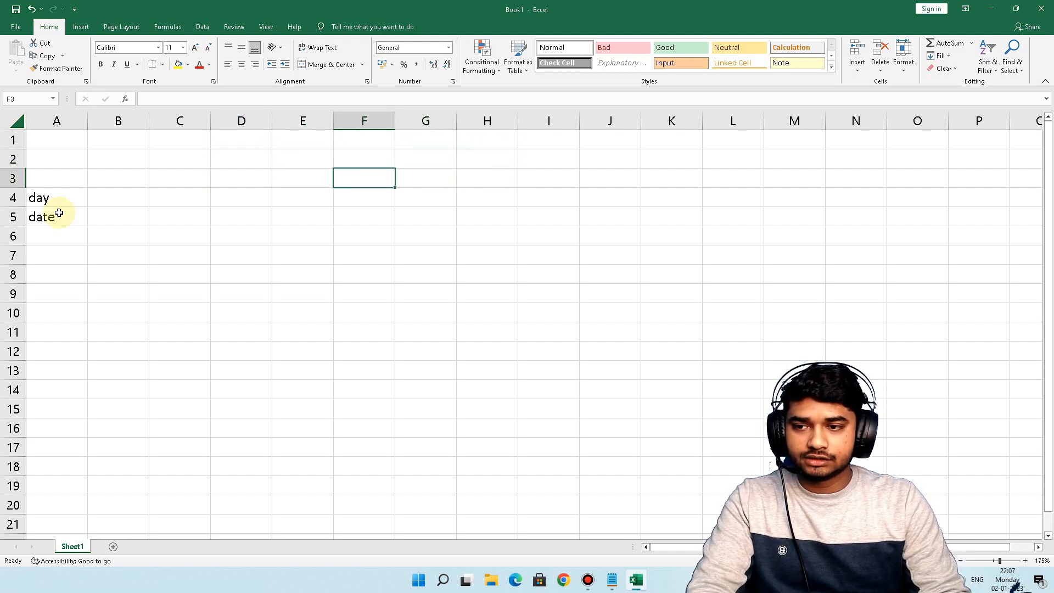
key("Left")
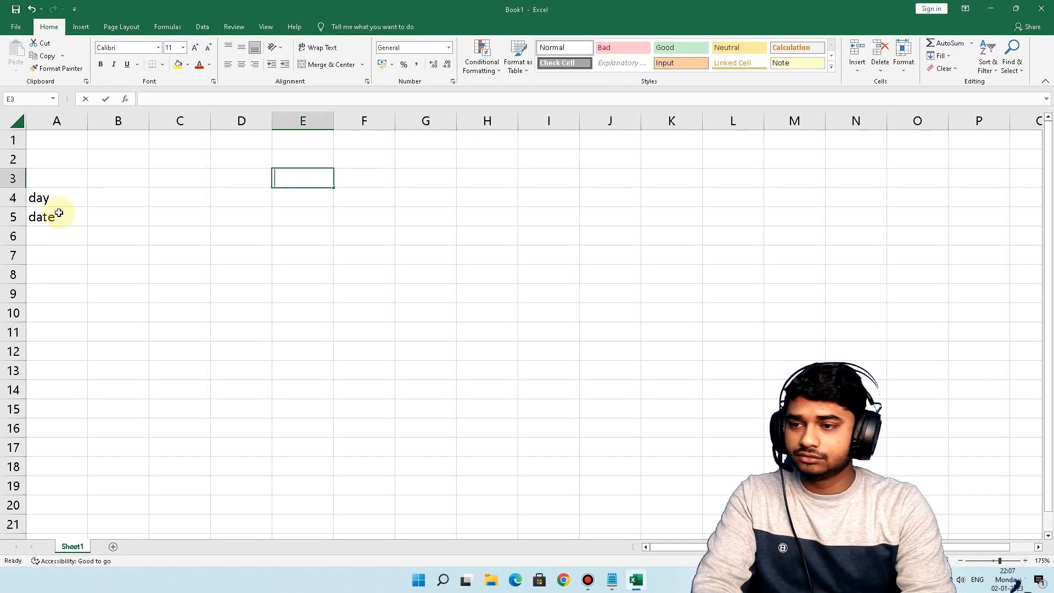
type("Jan")
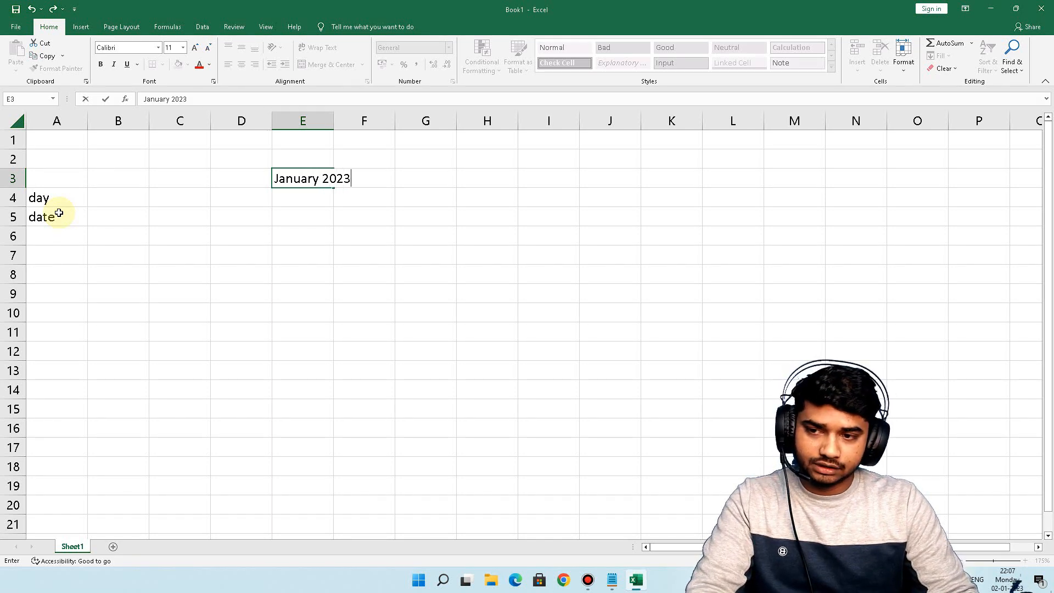
type("uary 2023")
key("Return")
key("Return")
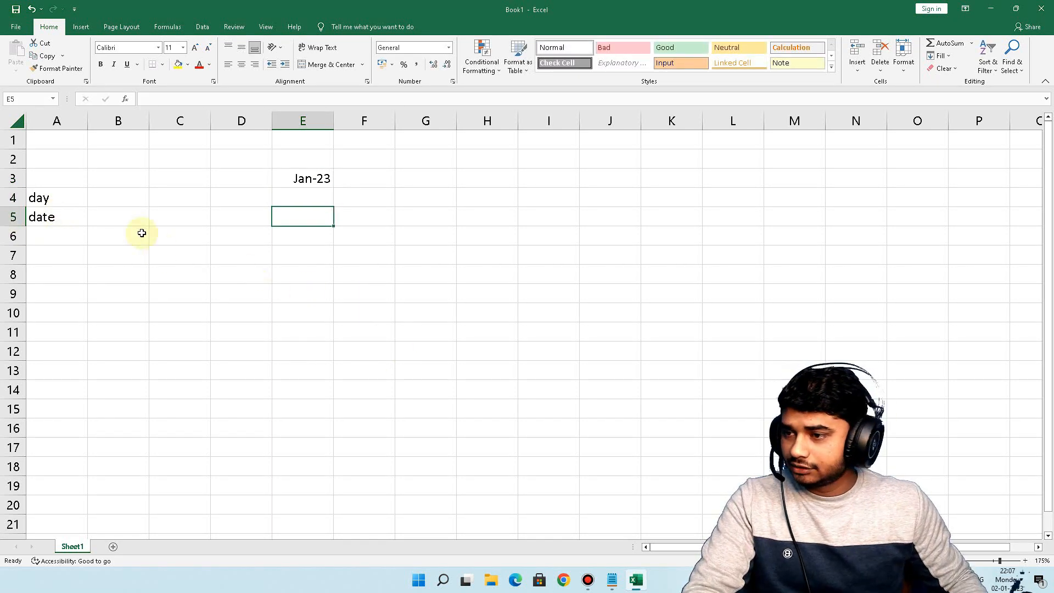
Step: Apply the Bad cell style to the month heading in E3
left_click(108, 213)
left_click(343, 177)
left_click(310, 177)
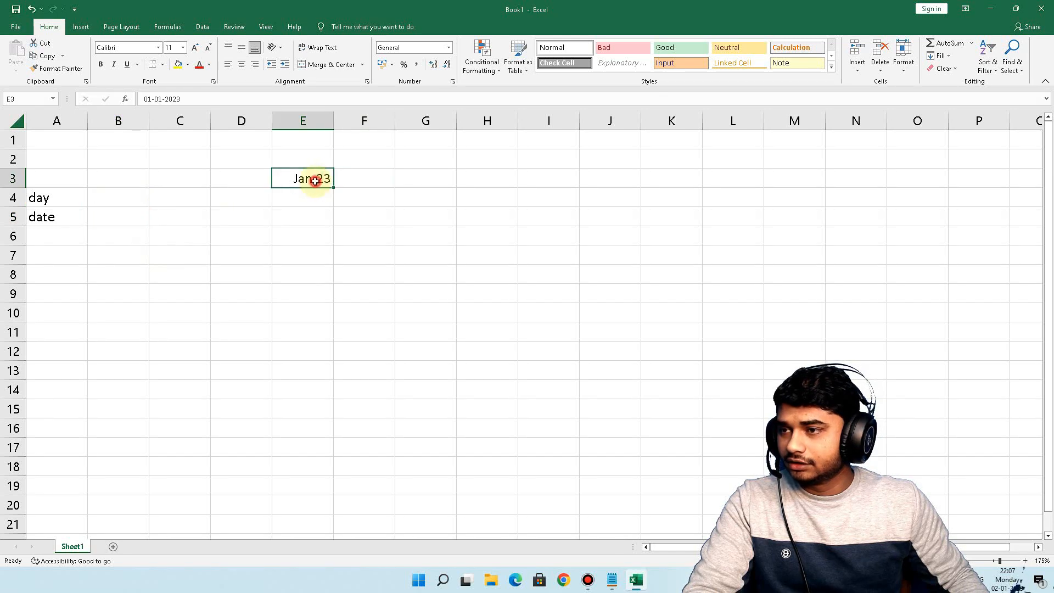
left_click(625, 55)
Step: Enter the day numbers 1, 2, 3, 4 and 5 in cells B5 to F5 of the date row
left_click(104, 195)
left_click(83, 200)
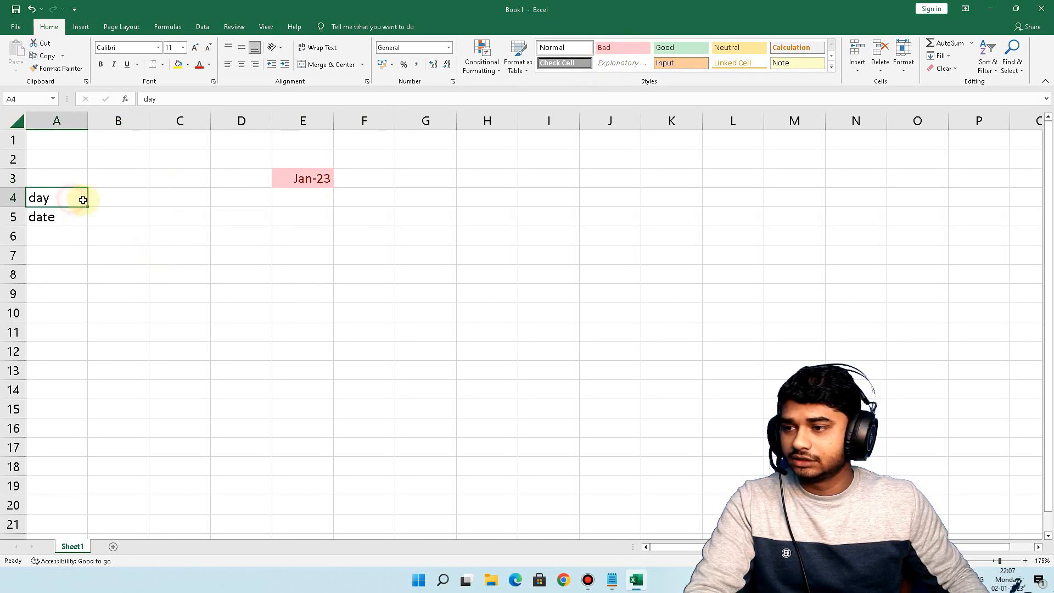
left_click(94, 196)
left_click(113, 222)
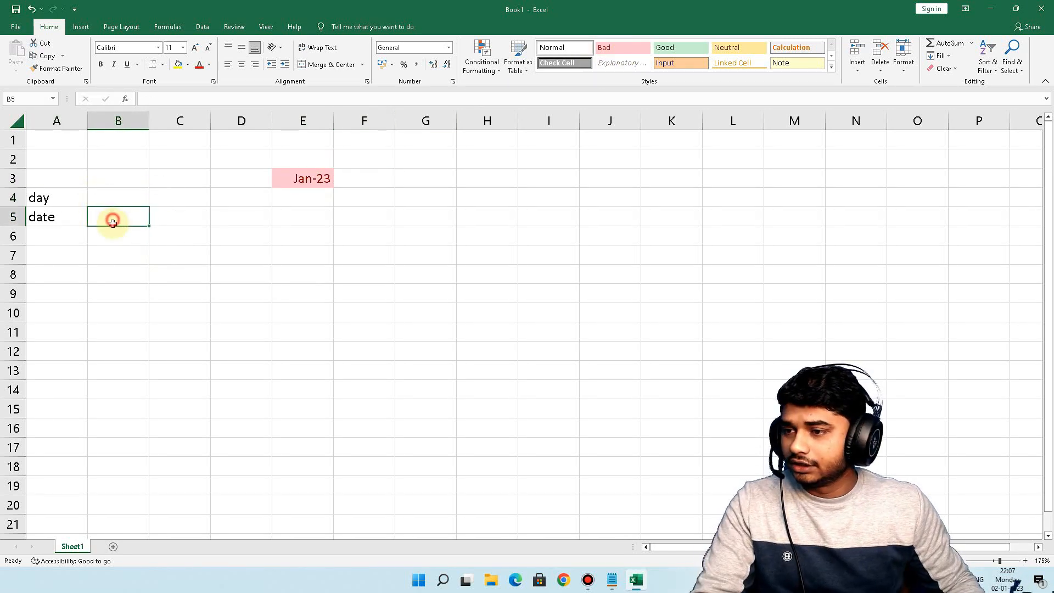
double_click(112, 220)
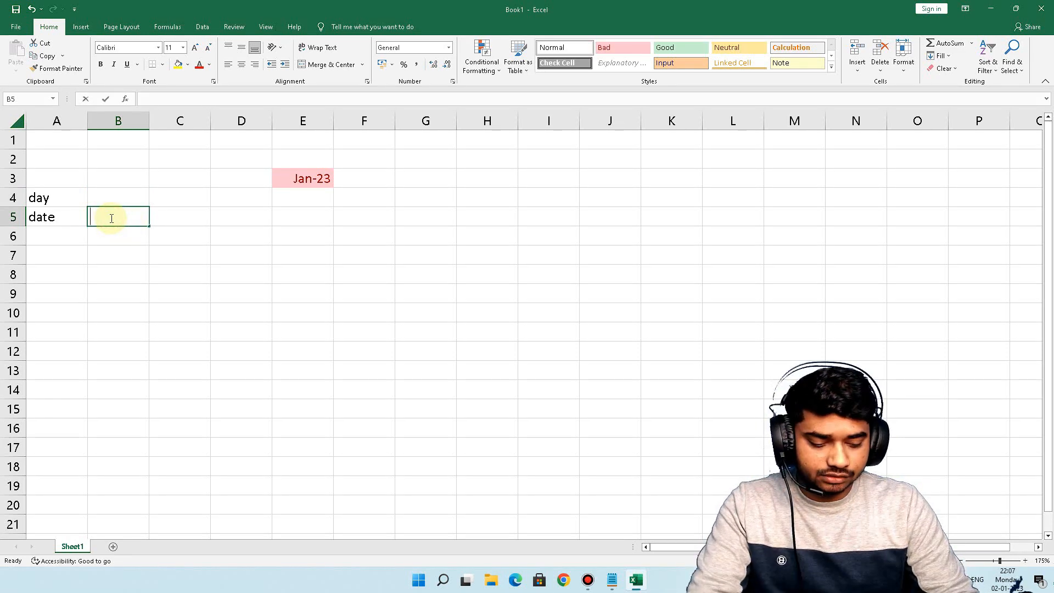
type("1")
key("Tab")
type("2")
key("Tab")
type("3")
key("Tab")
type("4")
key("Tab")
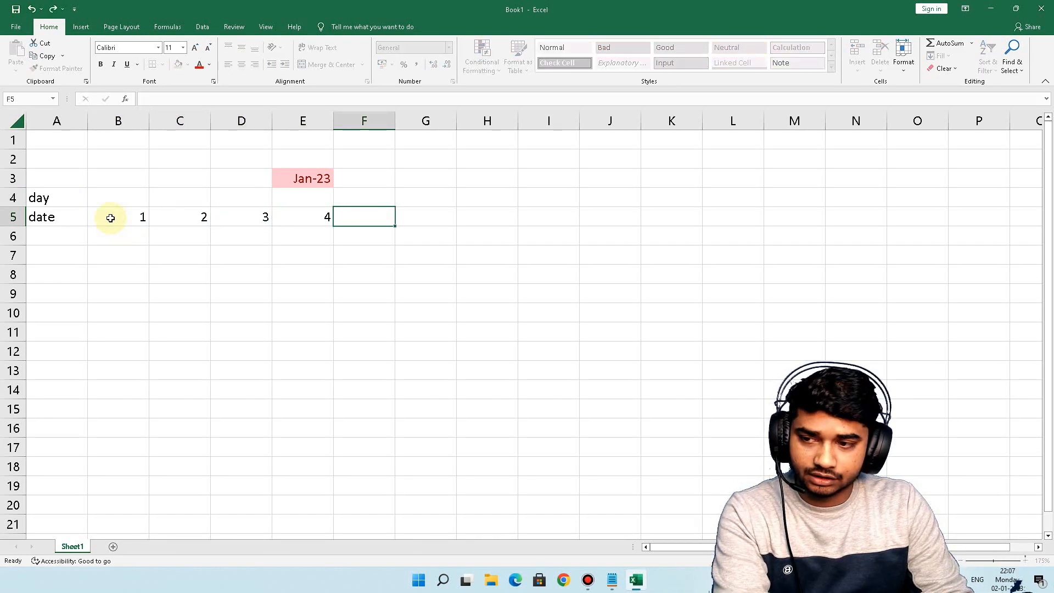
type("5")
scroll(472, 306, "down", 1)
left_click(473, 305)
scroll(419, 290, "up", 1)
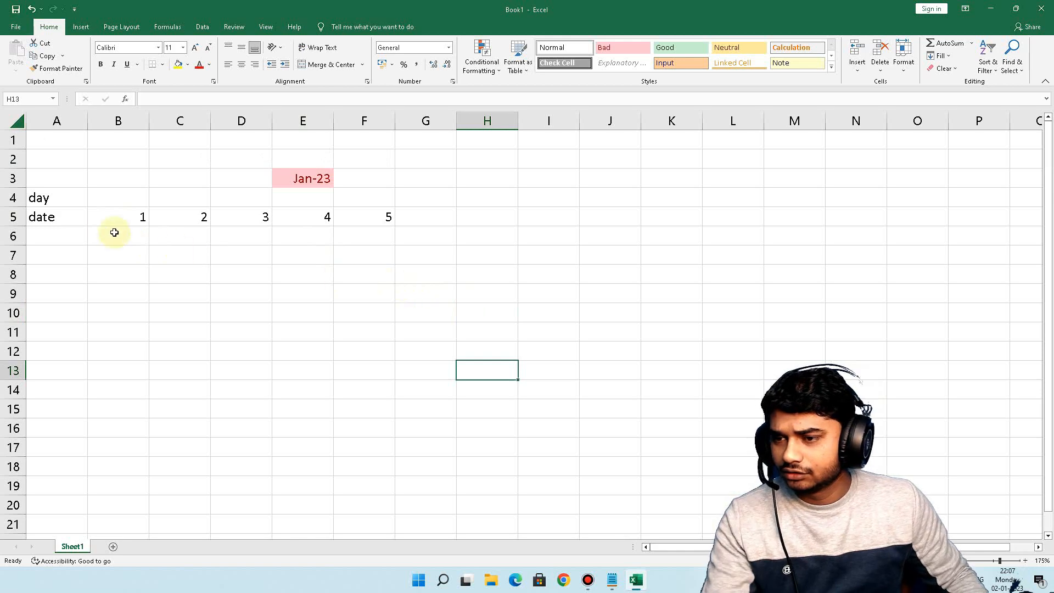
Step: Extend the number series in the date row with AutoFill up to 31 in cell AF5
left_click_drag(103, 216, 684, 221)
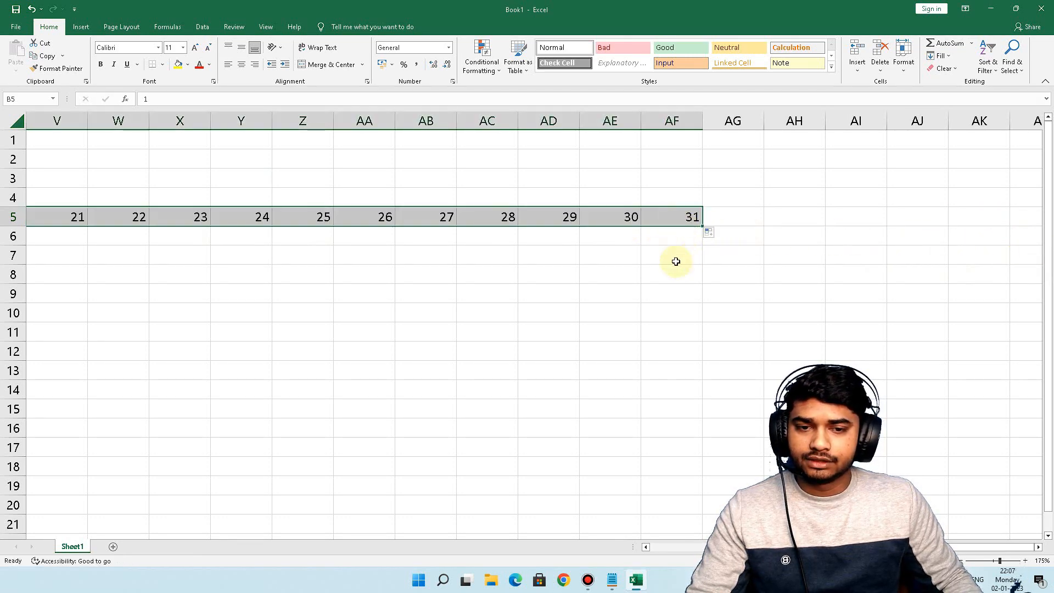
left_click(680, 547)
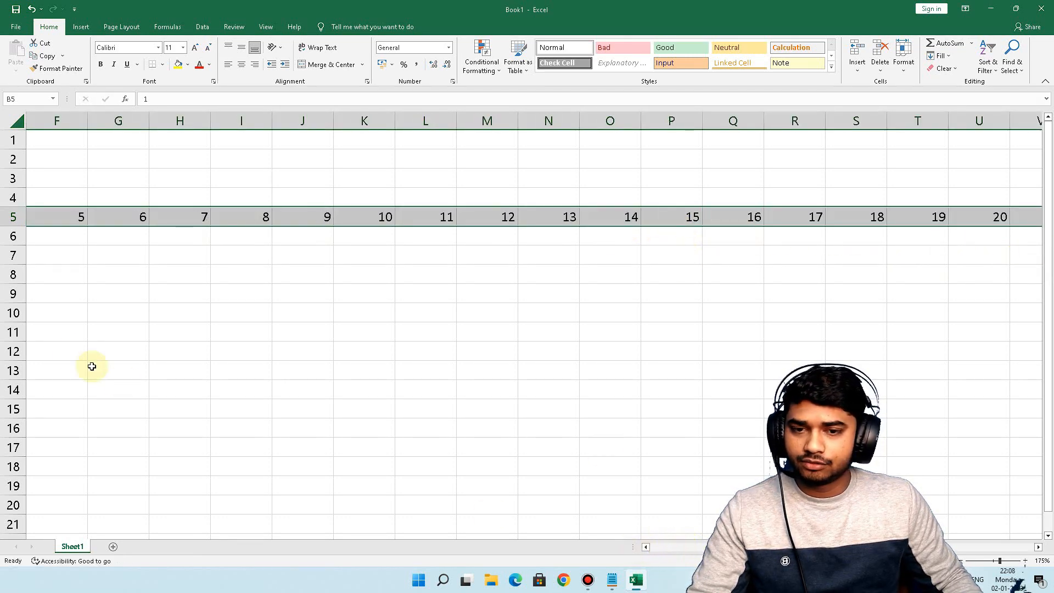
left_click(82, 252)
key("Left")
key("Left")
key("Left")
key("Left")
key("Left")
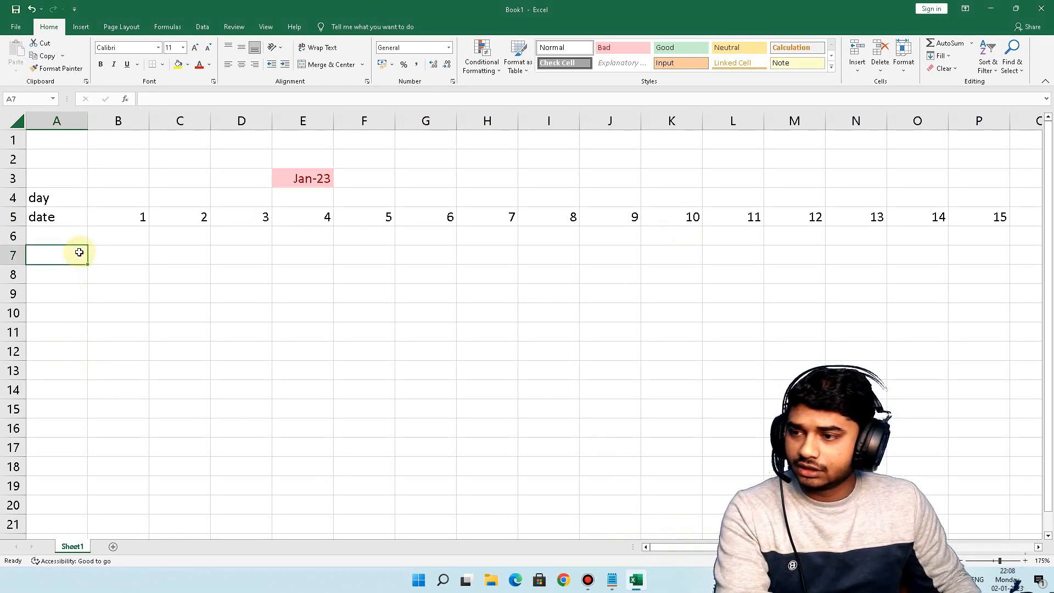
left_click_drag(98, 216, 683, 231)
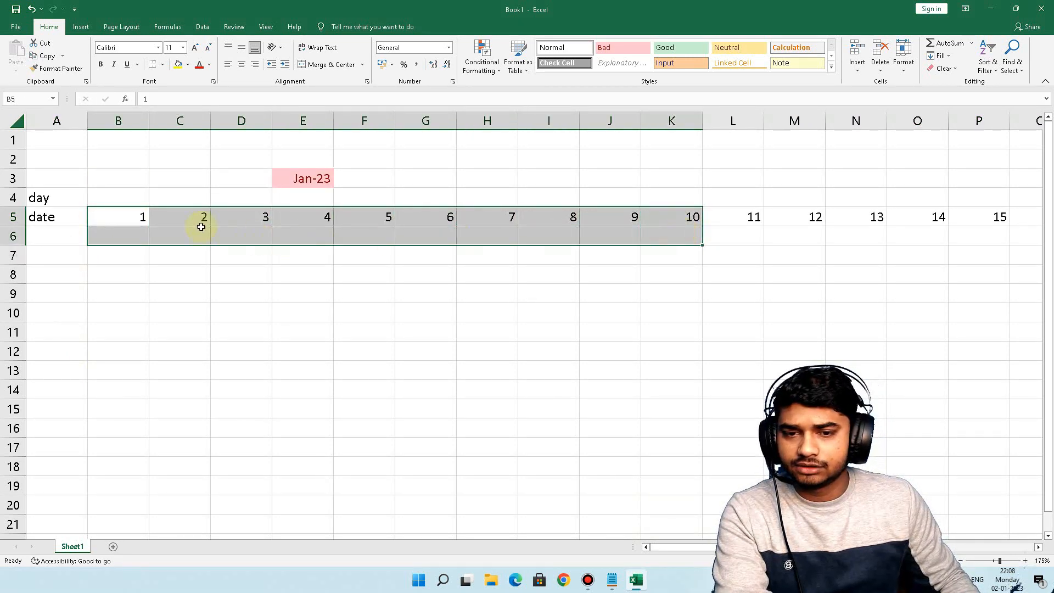
left_click(163, 218)
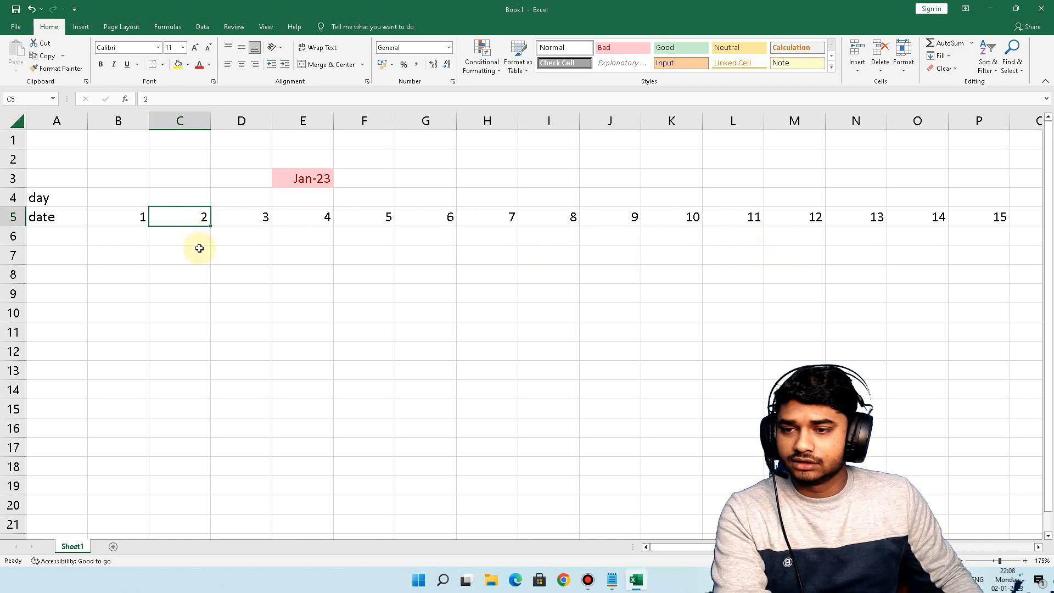
left_click_drag(67, 217, 126, 216)
left_click(124, 216)
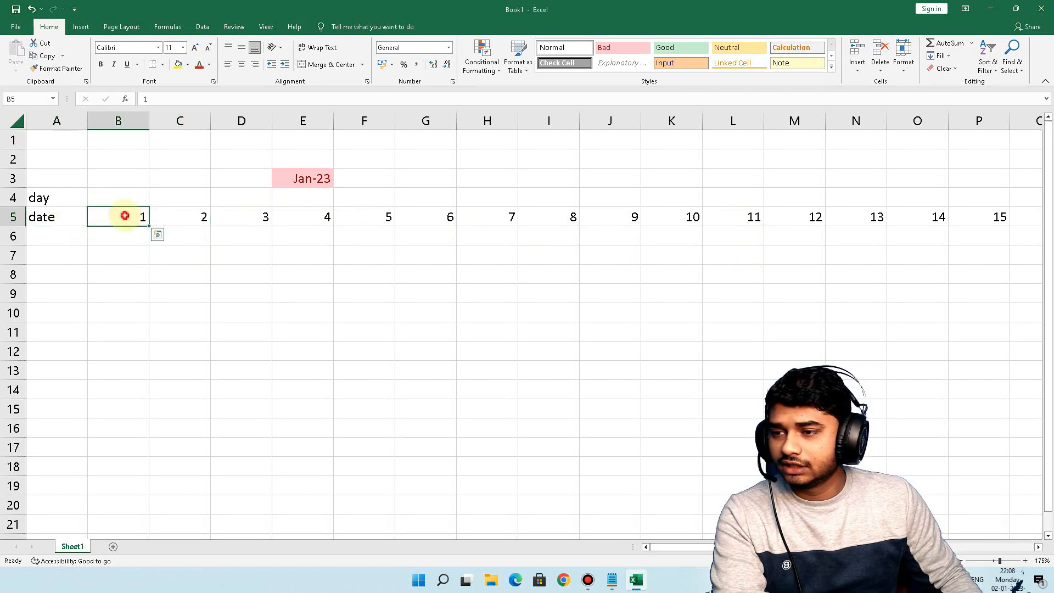
left_click(50, 216)
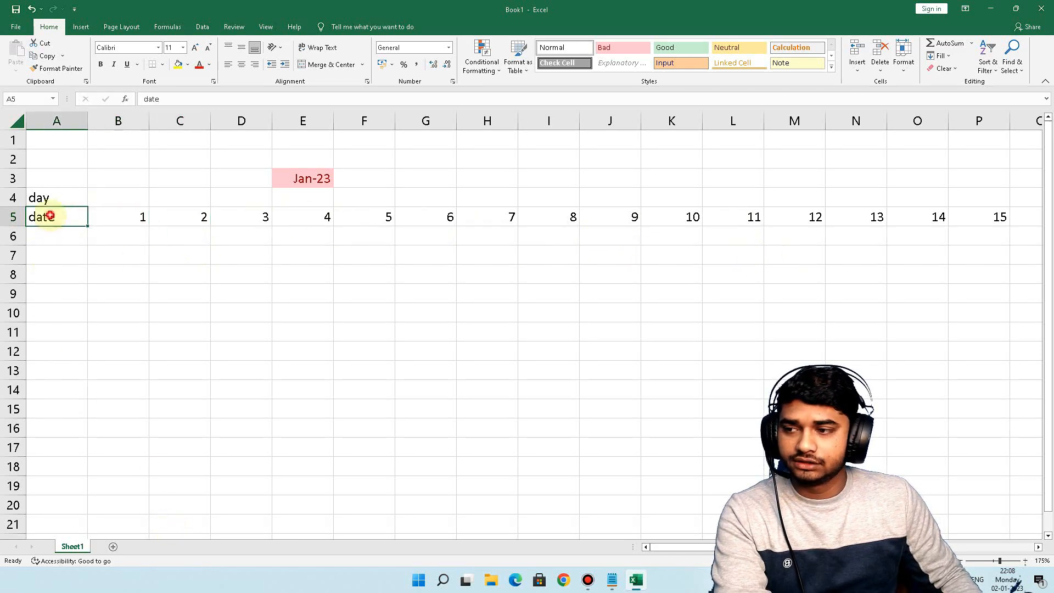
left_click_drag(50, 216, 342, 230)
left_click(43, 216)
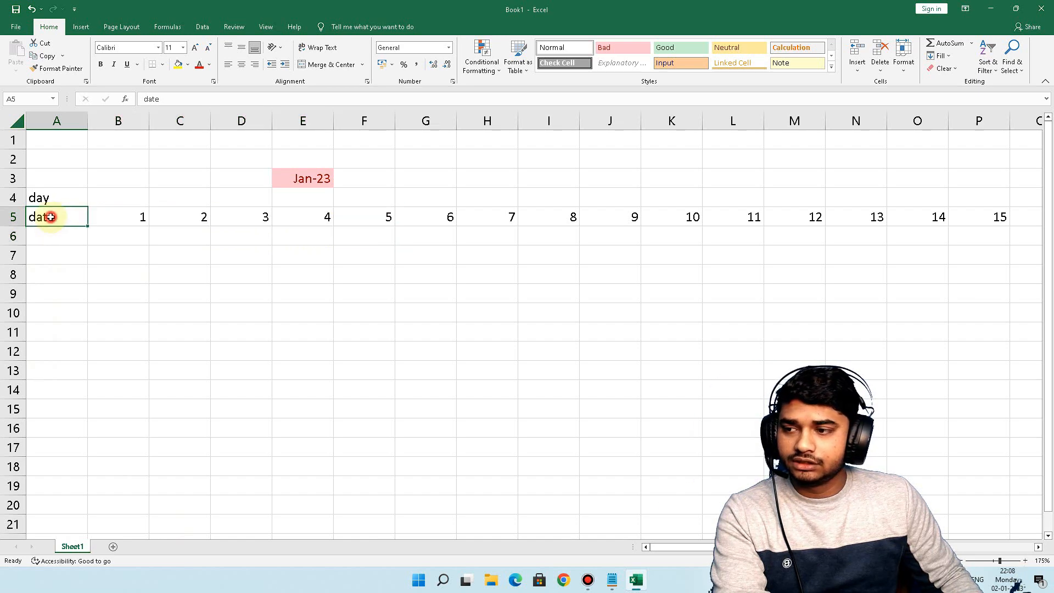
Step: Open the VBA code of Sheet1 and insert the Worksheet SelectionChange event procedure
right_click(77, 549)
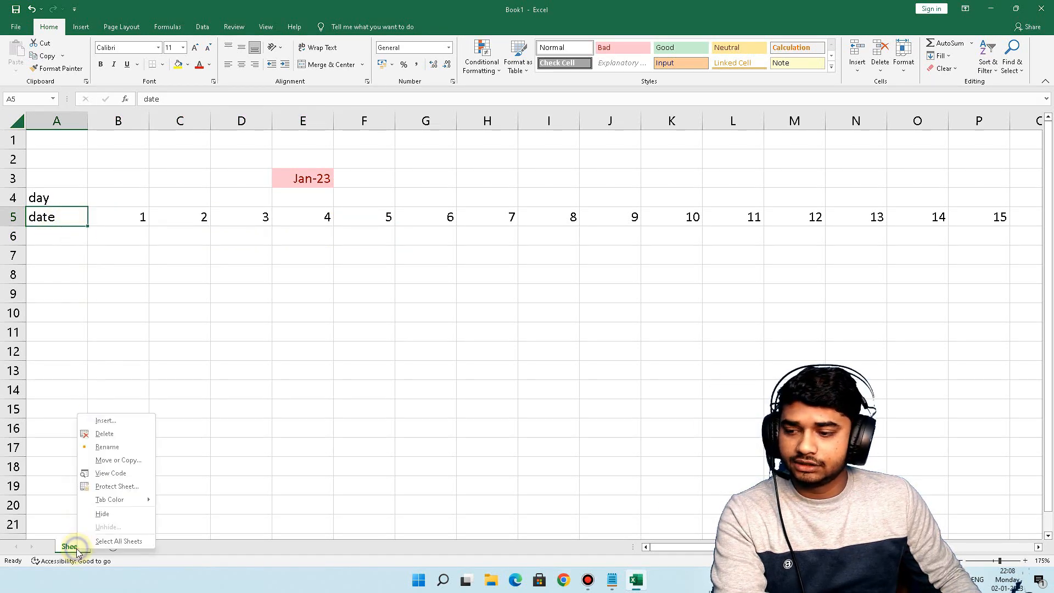
left_click(103, 473)
left_click(219, 85)
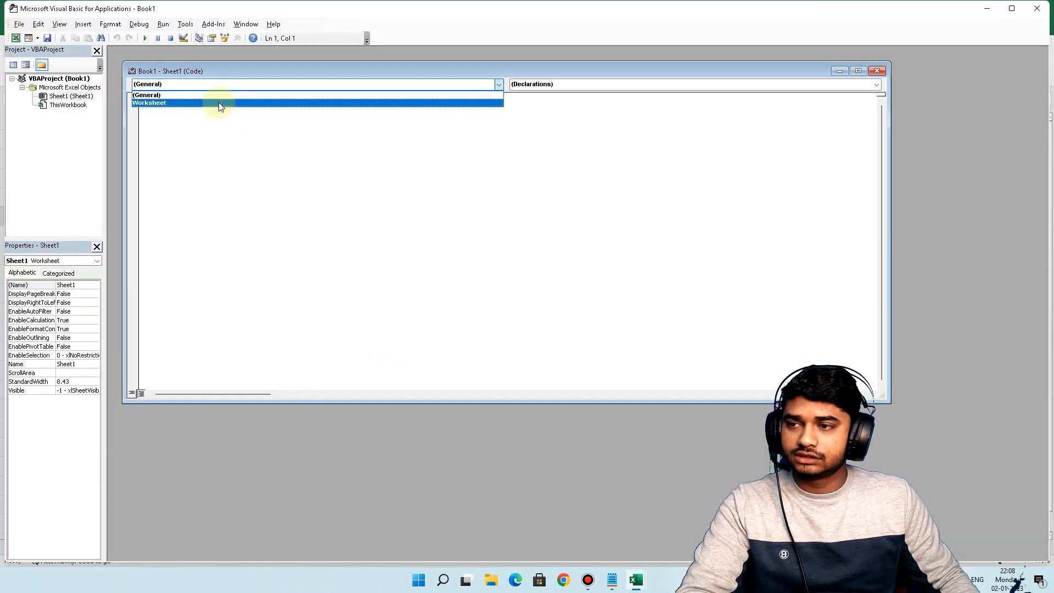
left_click(217, 105)
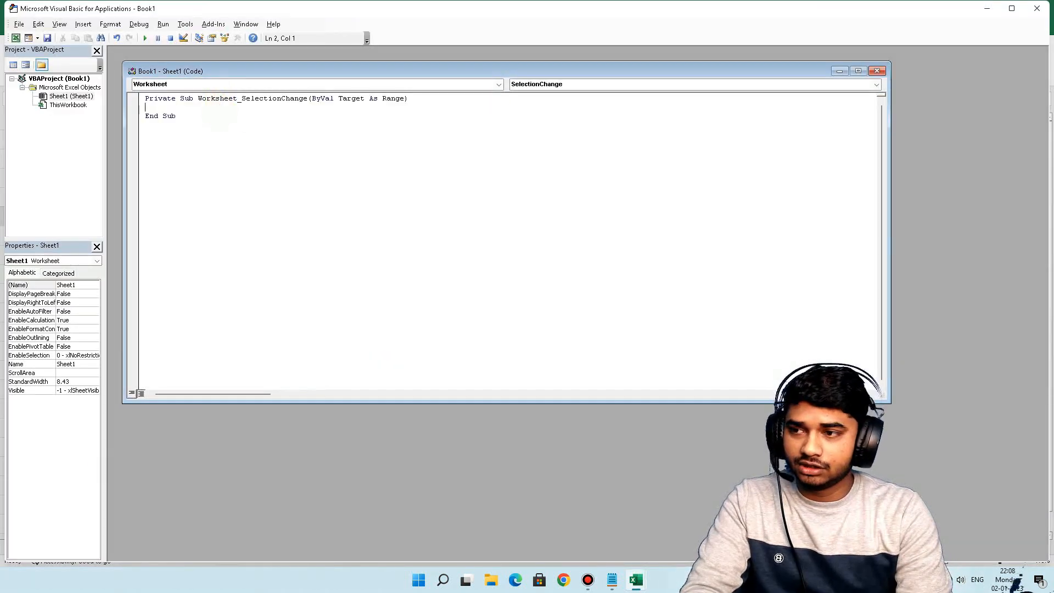
Step: Add the statement Sheet1.Columns.AutoFit to the Worksheet_SelectionChange procedure
type("sheet1.")
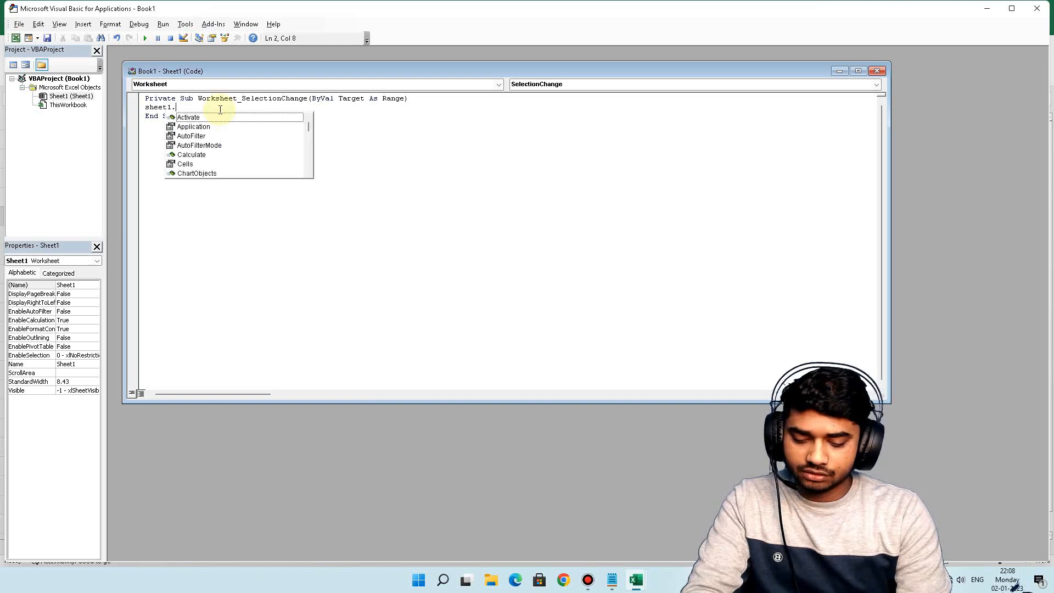
type("columns")
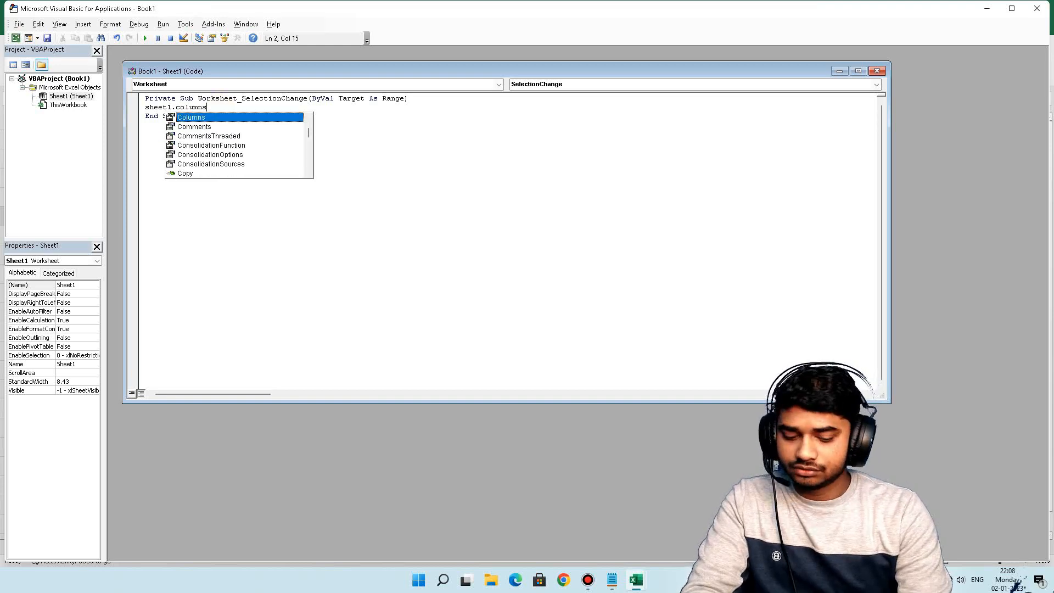
type(".autofi")
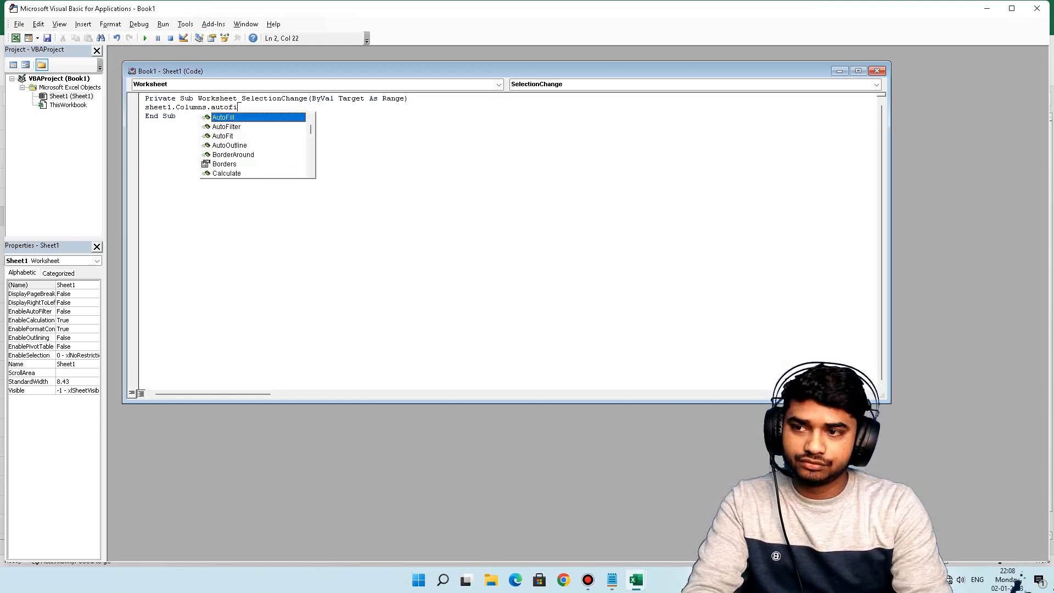
type("t")
key("Return")
Step: Save the workbook as Book1 in the Documents folder, and close the VBA editor to return to the sheet
key("ctrl+s")
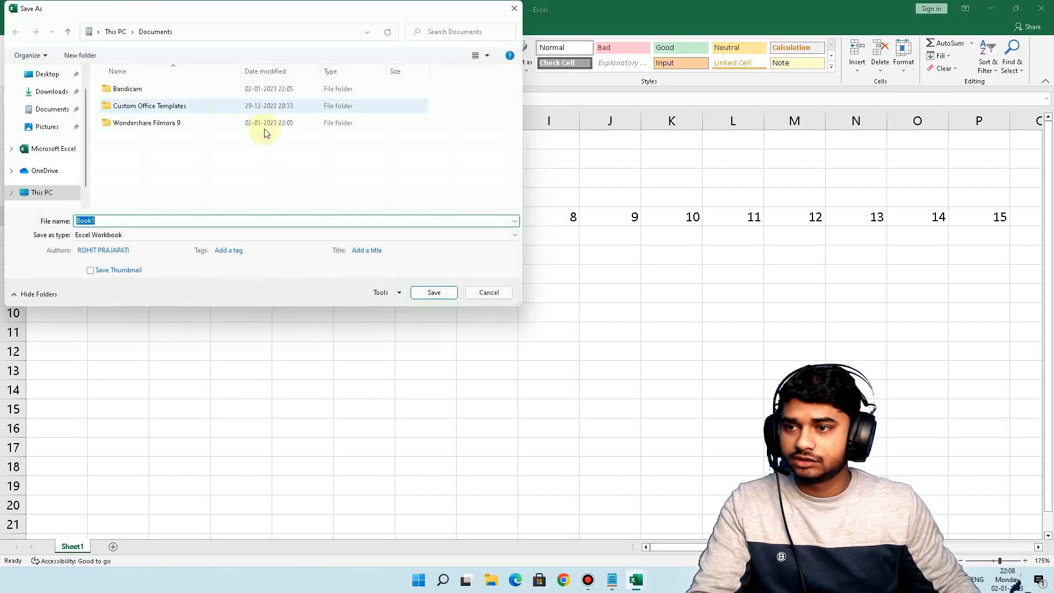
left_click(426, 291)
left_click(484, 336)
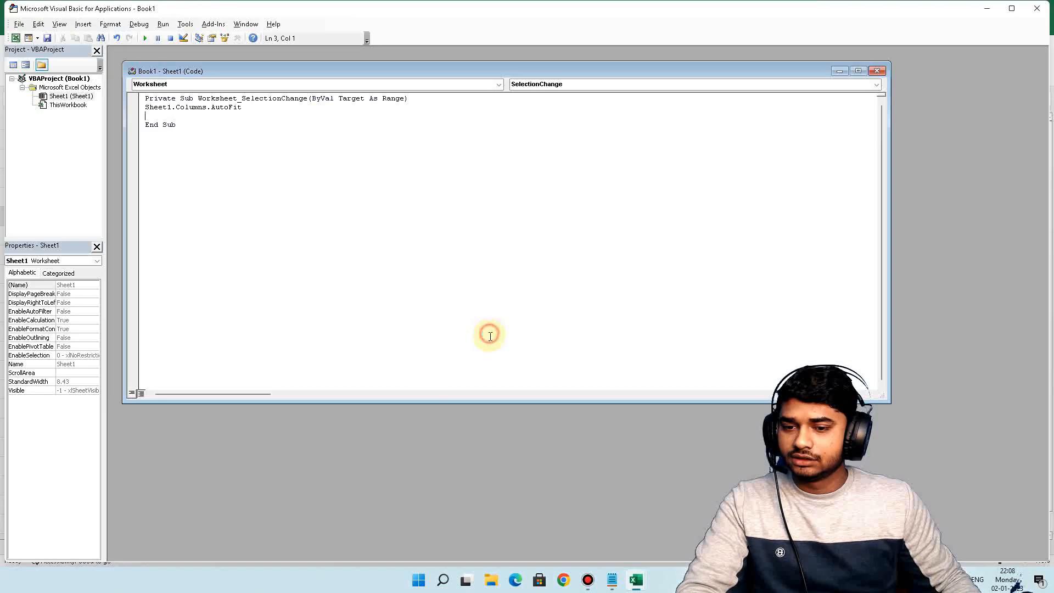
left_click(877, 71)
left_click(1037, 8)
left_click(310, 237)
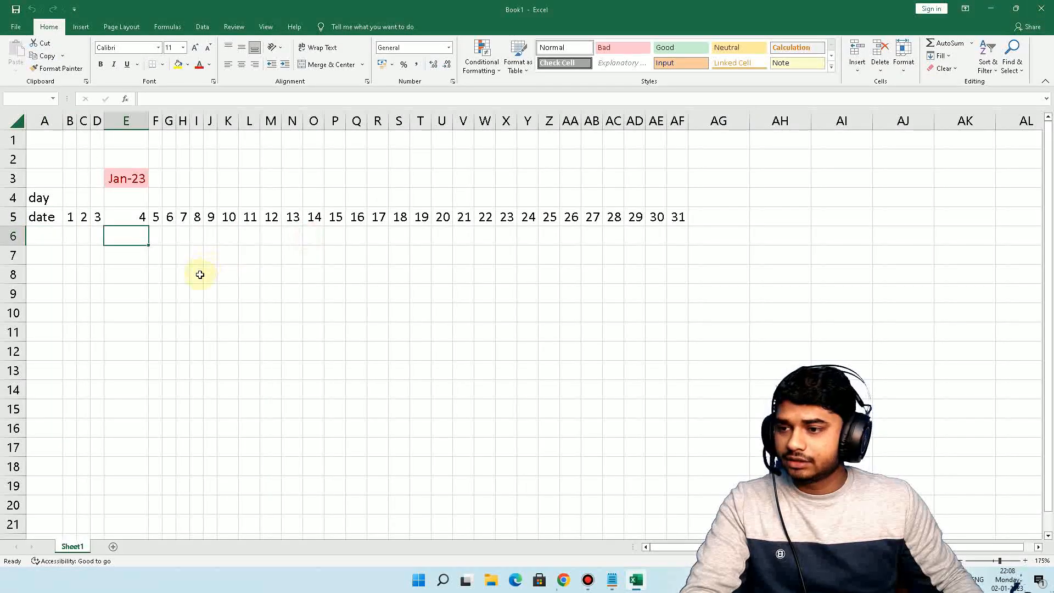
Step: Enter sun in cell B4 of the day row, above date 1
scroll(200, 280, "up", 4, "ctrl")
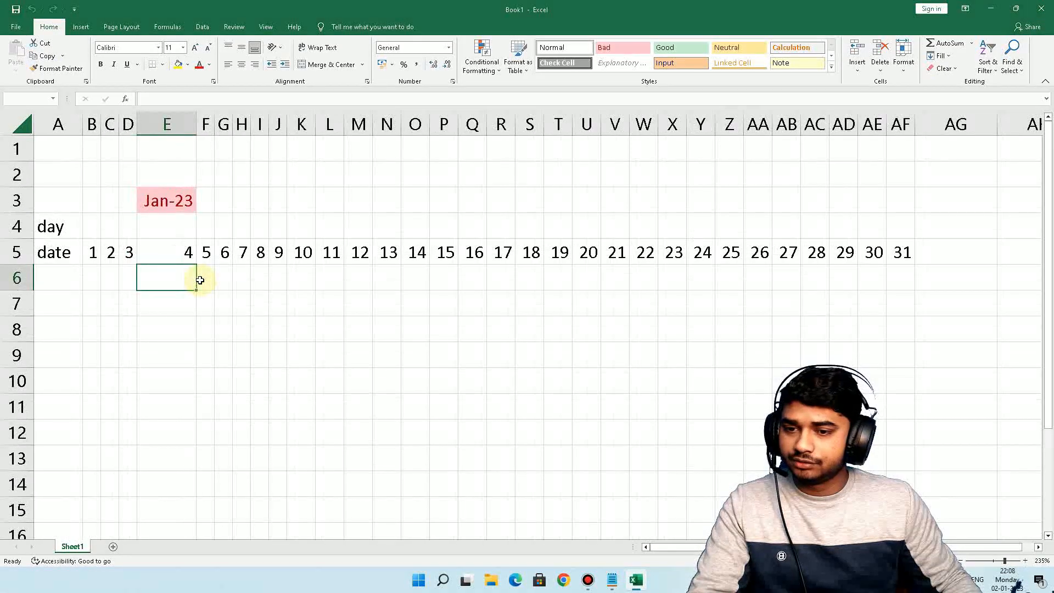
scroll(199, 280, "down", 1, "ctrl")
left_click(55, 266)
left_click(86, 225)
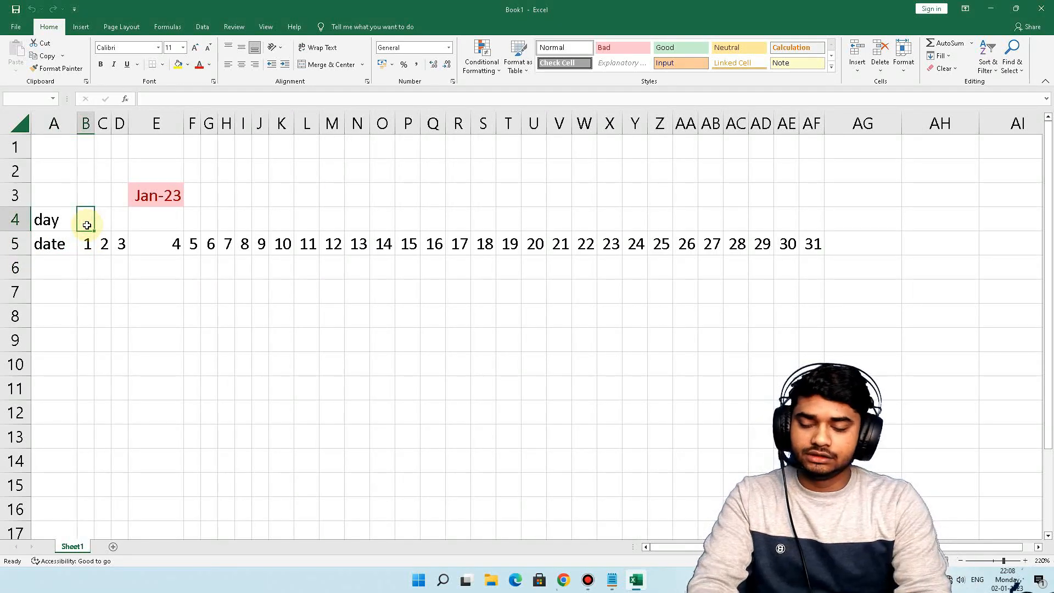
type("du")
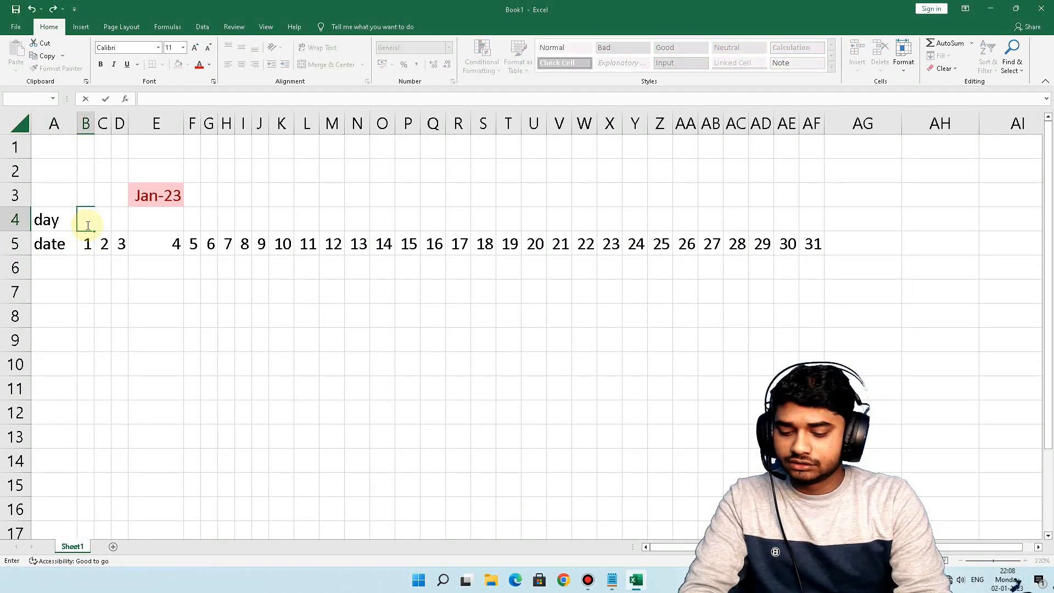
left_click(120, 283)
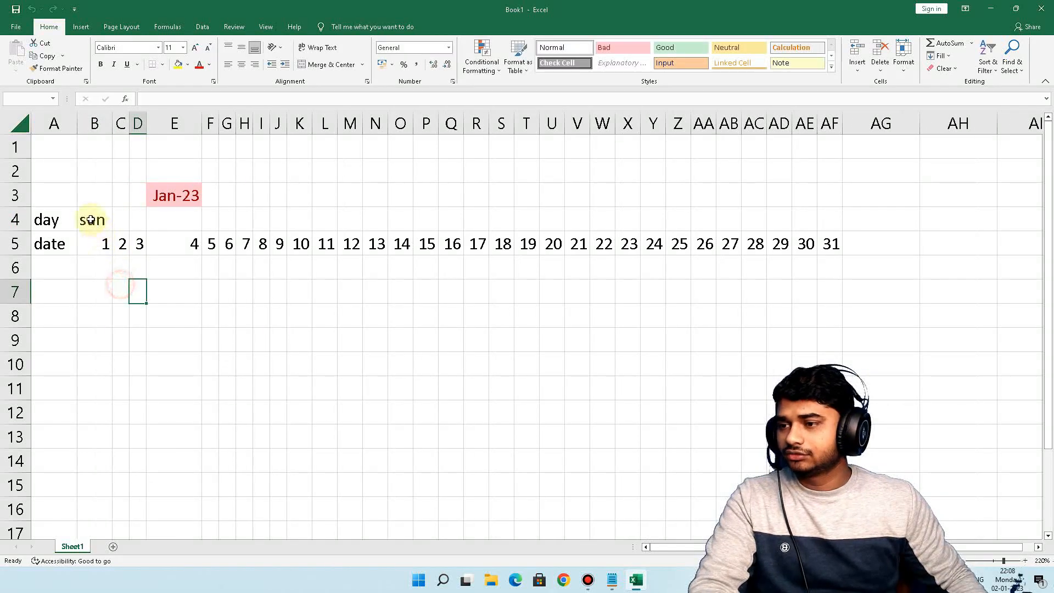
Step: Extend the weekday series from B4 across the day row to AF4 with AutoFill
left_click(110, 225)
left_click_drag(112, 231, 834, 251)
left_click(360, 346)
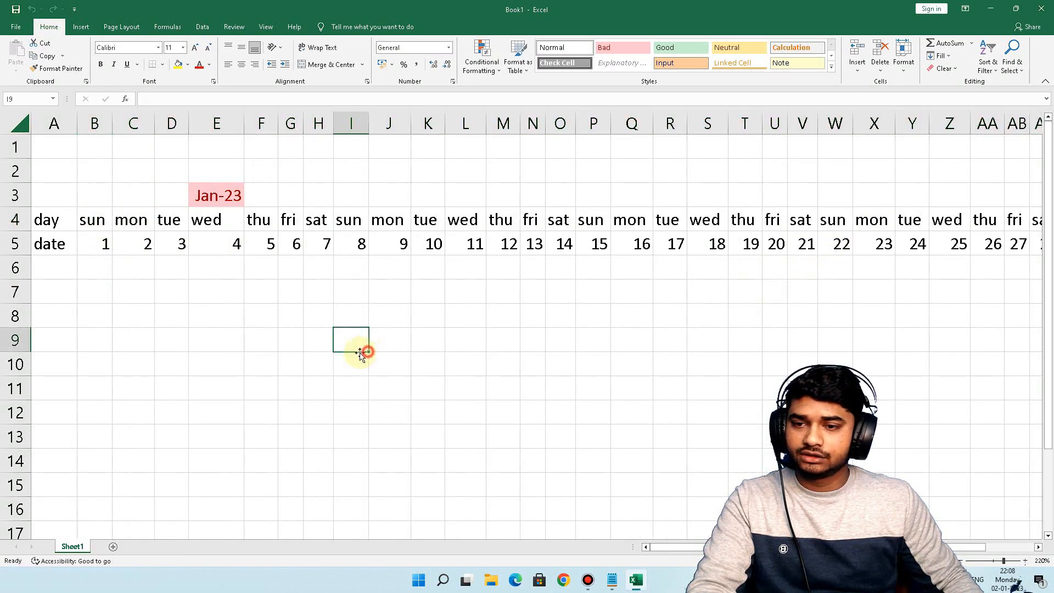
left_click_drag(54, 223, 807, 250)
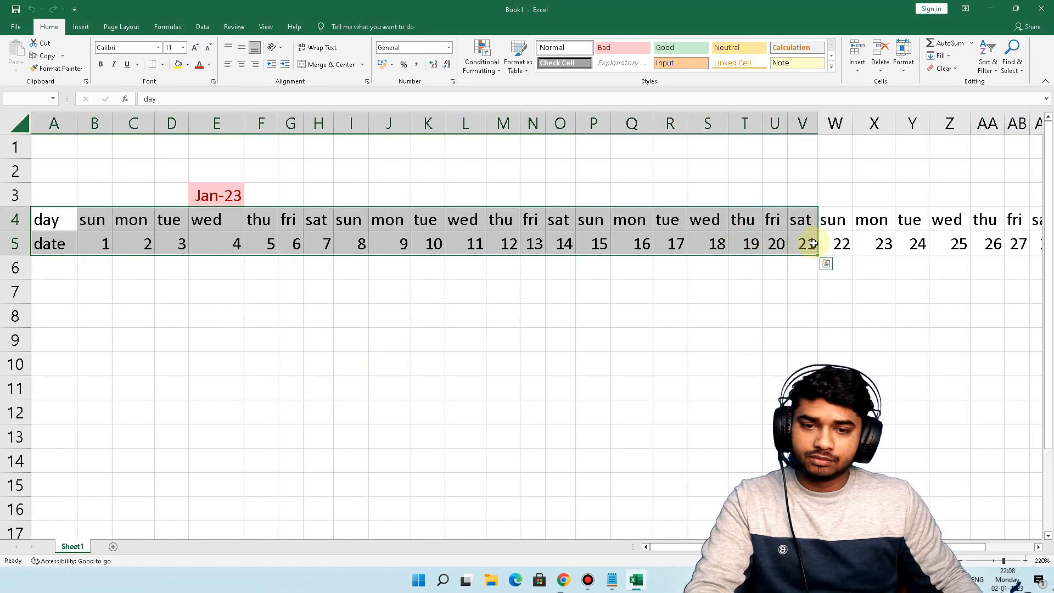
left_click(88, 267)
left_click(201, 243)
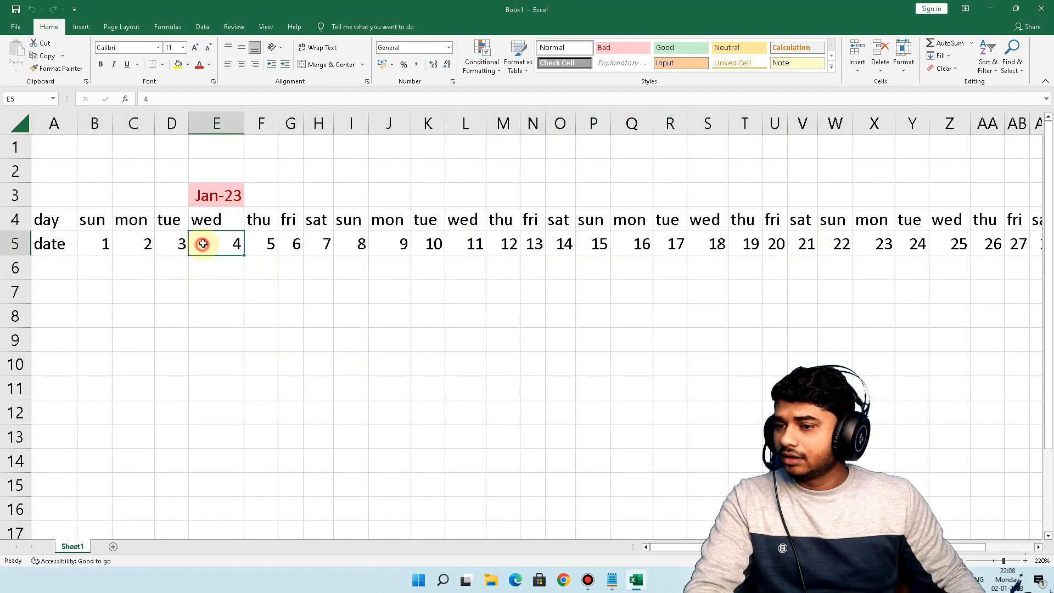
Step: Move the month heading from E3 to L2, and merge and center it across L2 to N2
left_click(219, 194)
left_click_drag(220, 192, 462, 167)
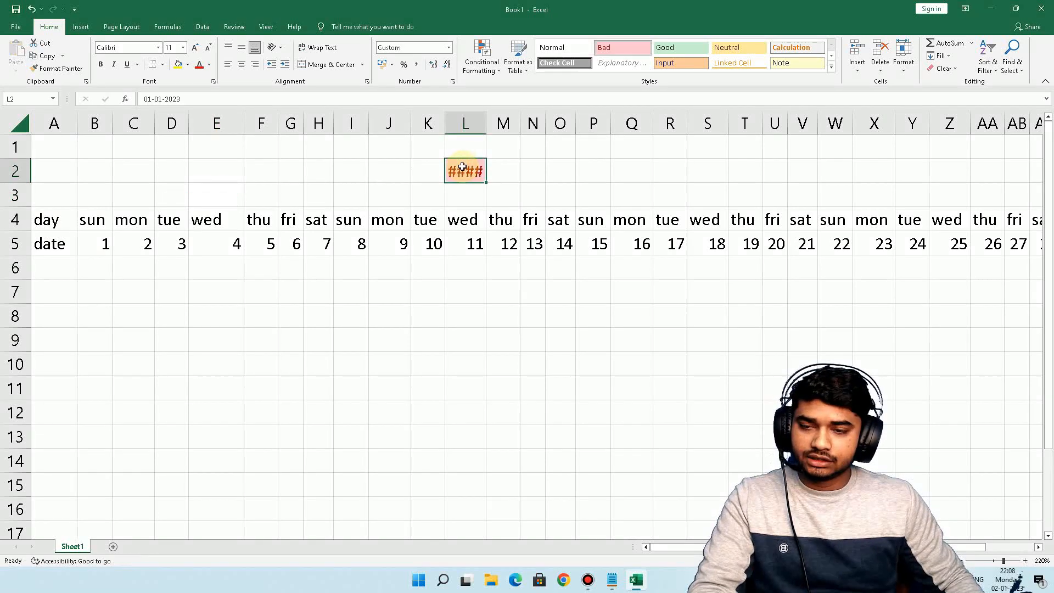
left_click(515, 169)
left_click(473, 170)
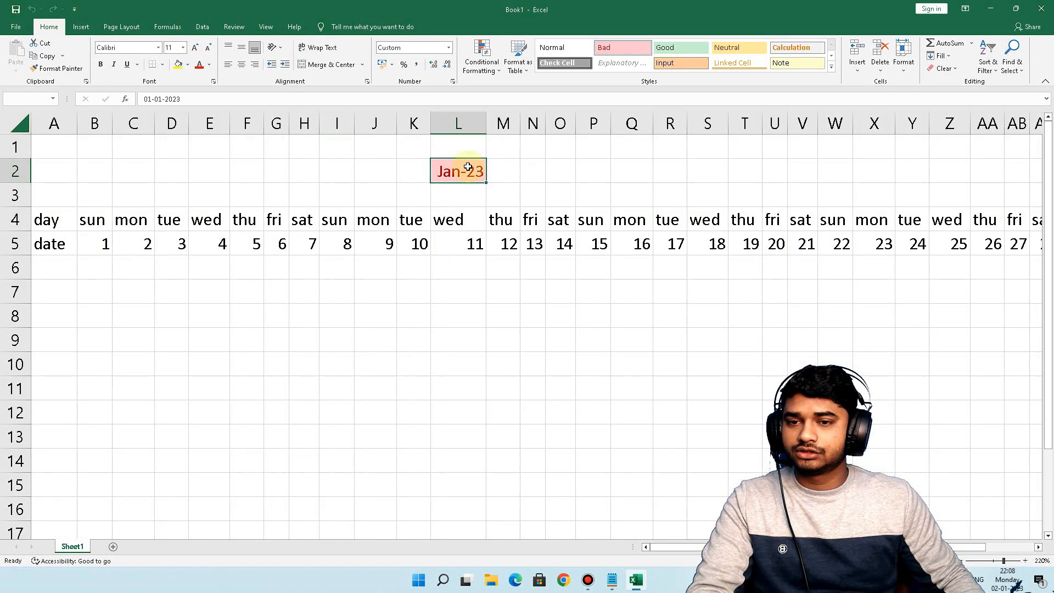
left_click_drag(468, 167, 522, 169)
left_click(329, 64)
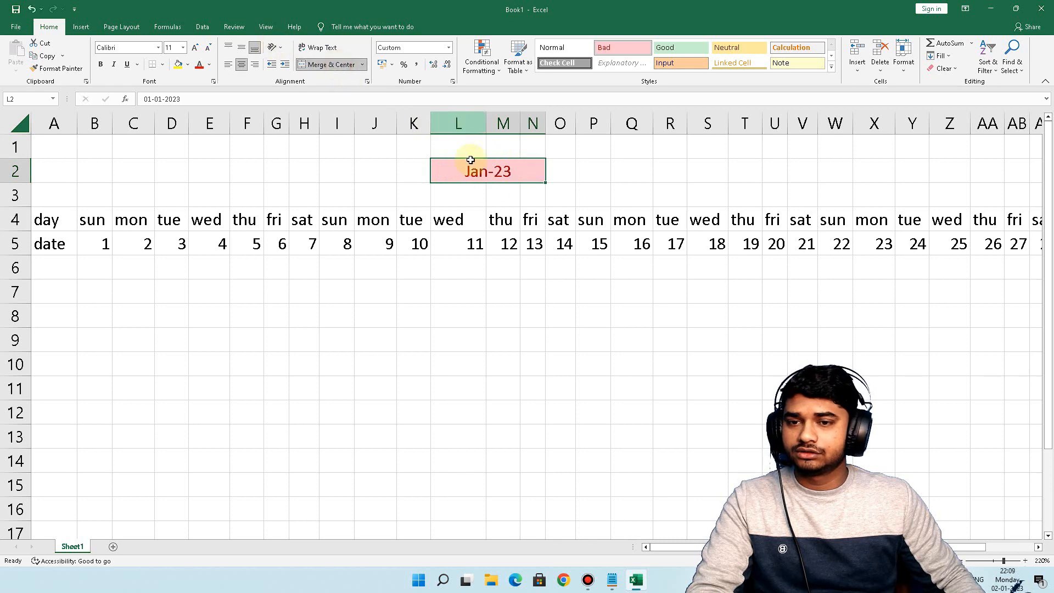
Step: Try to narrow column L manually
left_click(499, 193)
left_click(457, 219)
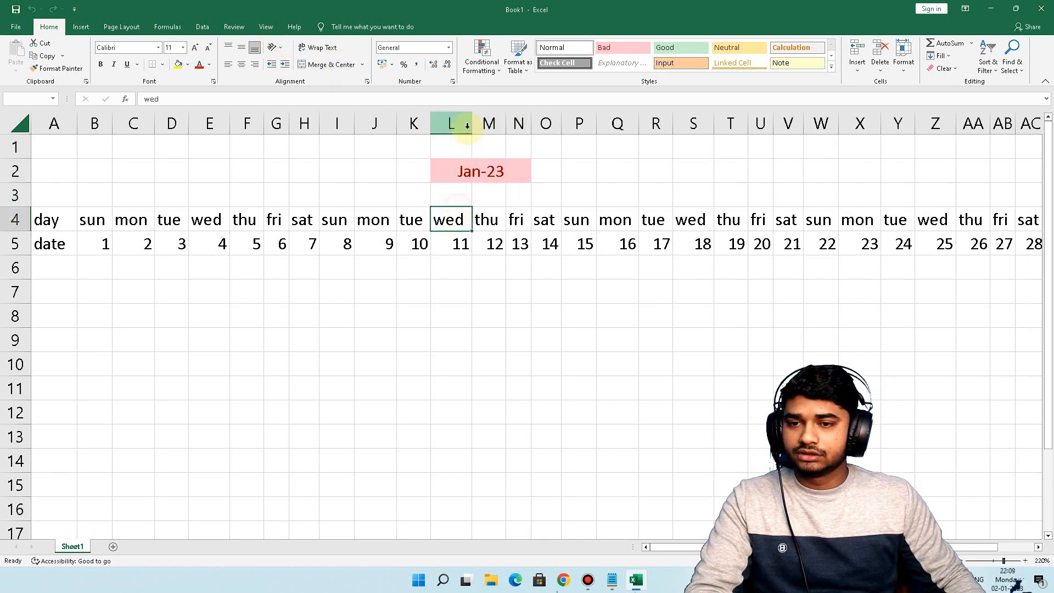
left_click_drag(470, 124, 464, 124)
left_click(476, 197)
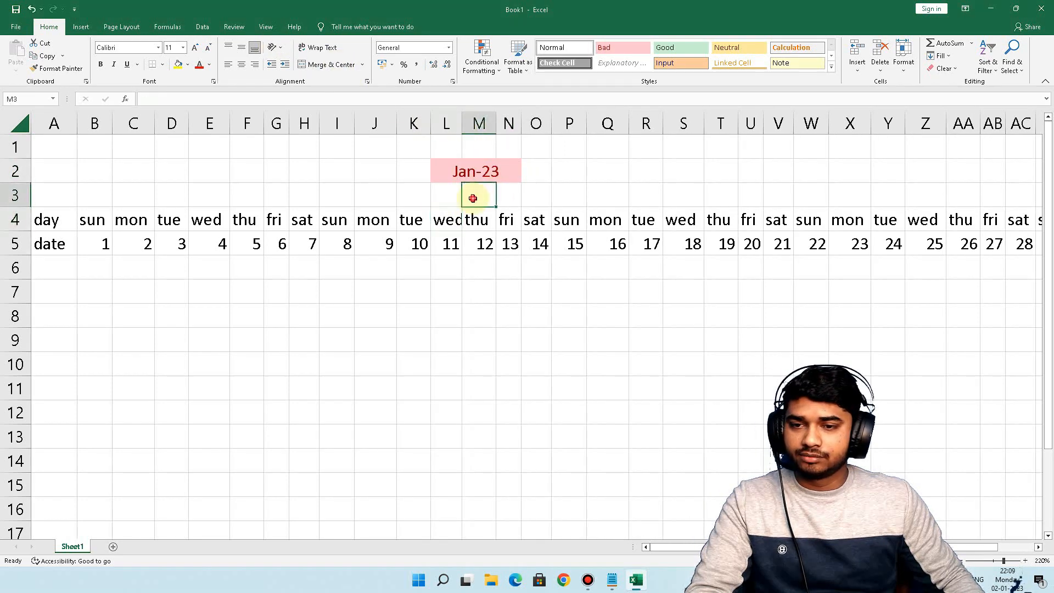
Step: Fill the day row from A4 to AF4 with yellow
left_click(61, 268)
left_click(50, 242)
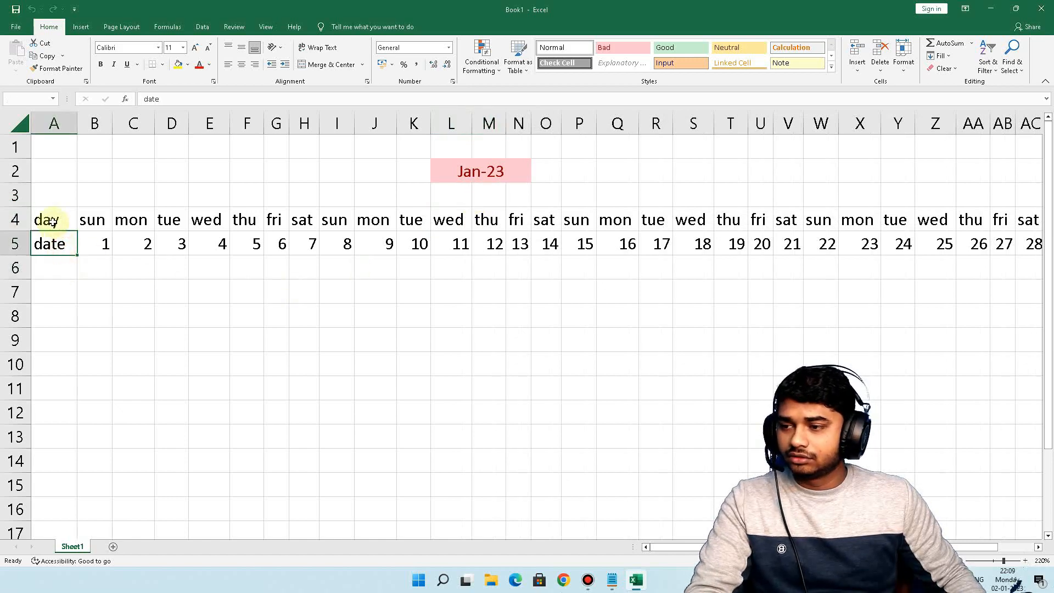
left_click_drag(47, 219, 849, 229)
scroll(749, 264, "down", 3)
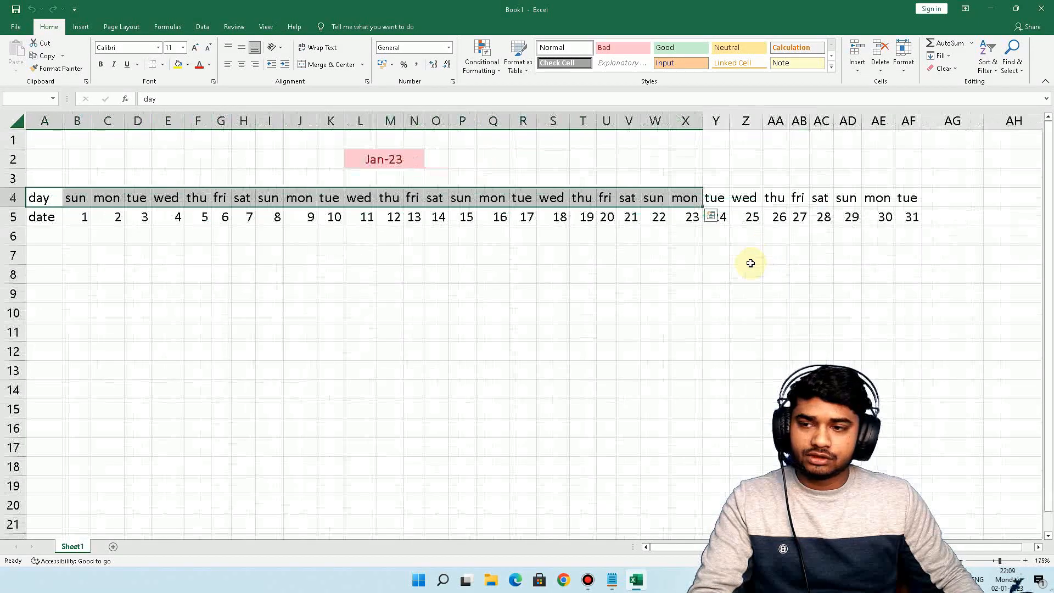
left_click(904, 198)
left_click_drag(766, 204, 901, 217)
left_click(179, 65)
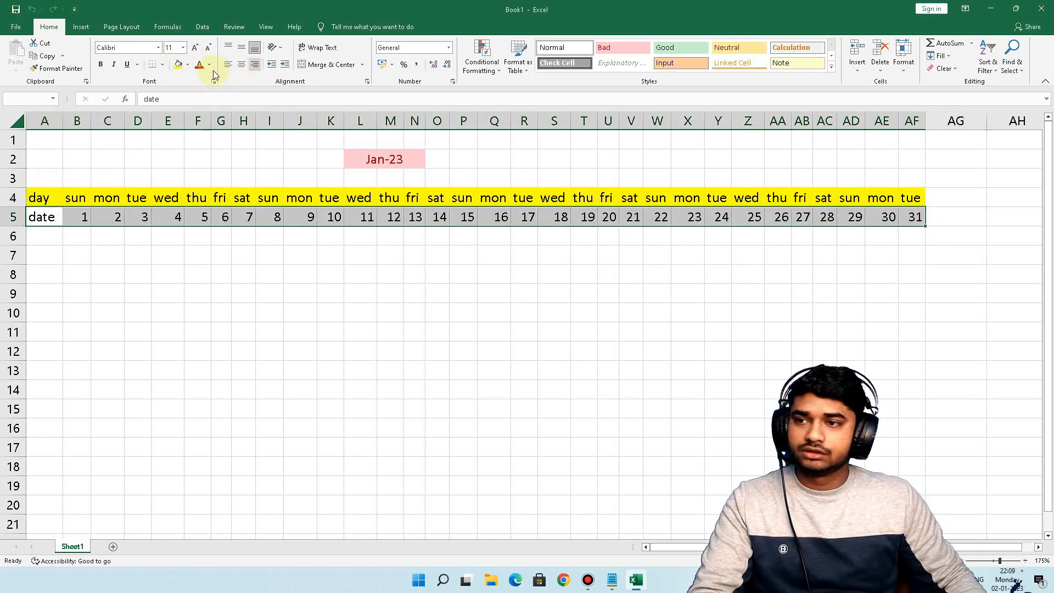
Step: Fill the date row from A5 to AF5 with the standard green color
left_click(189, 66)
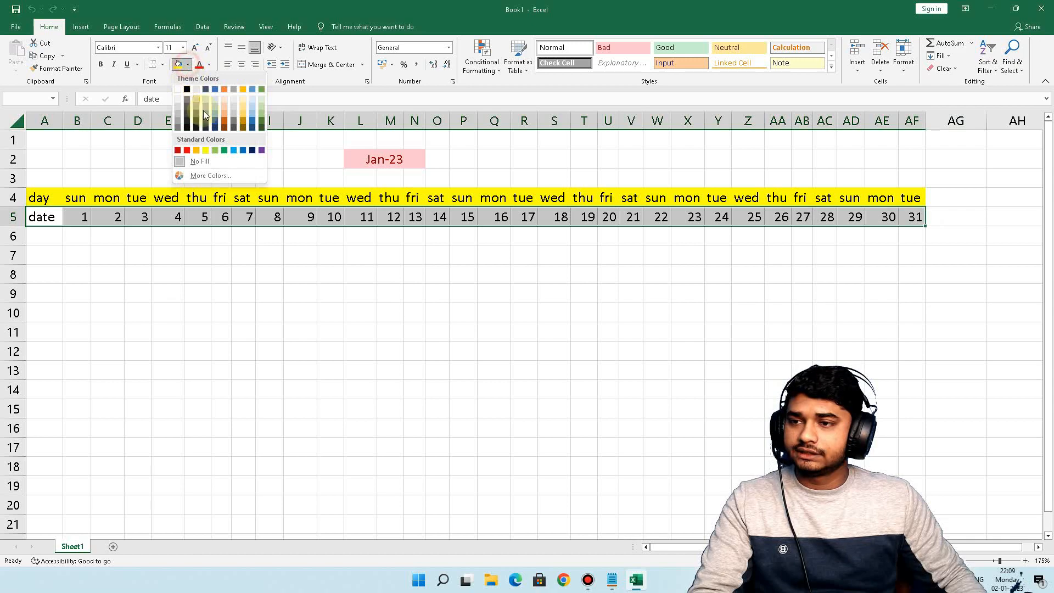
left_click(221, 147)
left_click(130, 269)
Step: Enter the first attendee's name in capitals in cell A6, below the date label
scroll(38, 251, "up", 4, "ctrl")
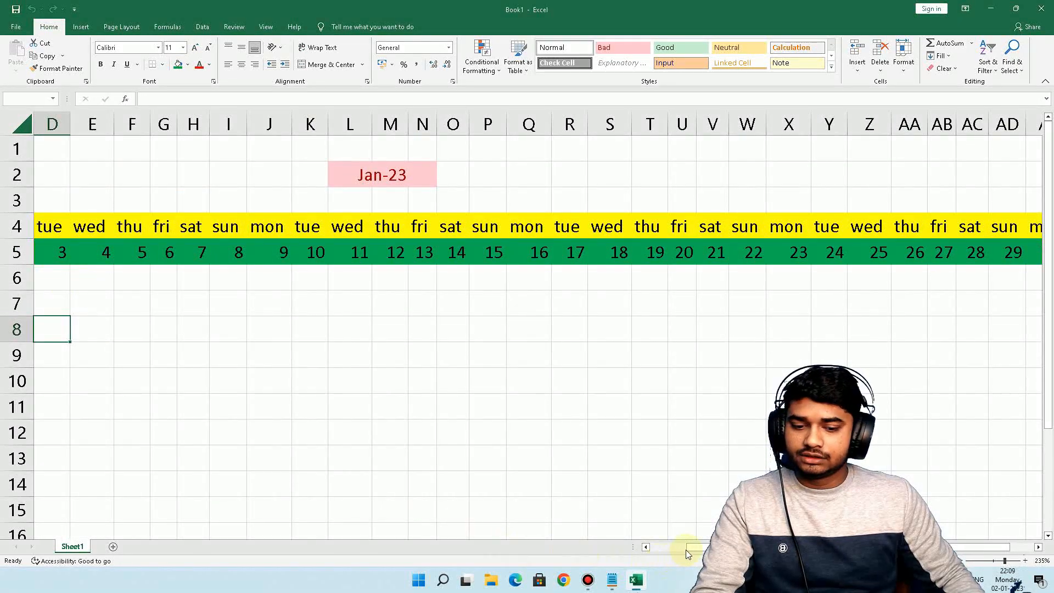
left_click(646, 547)
left_click(647, 547)
left_click(62, 284)
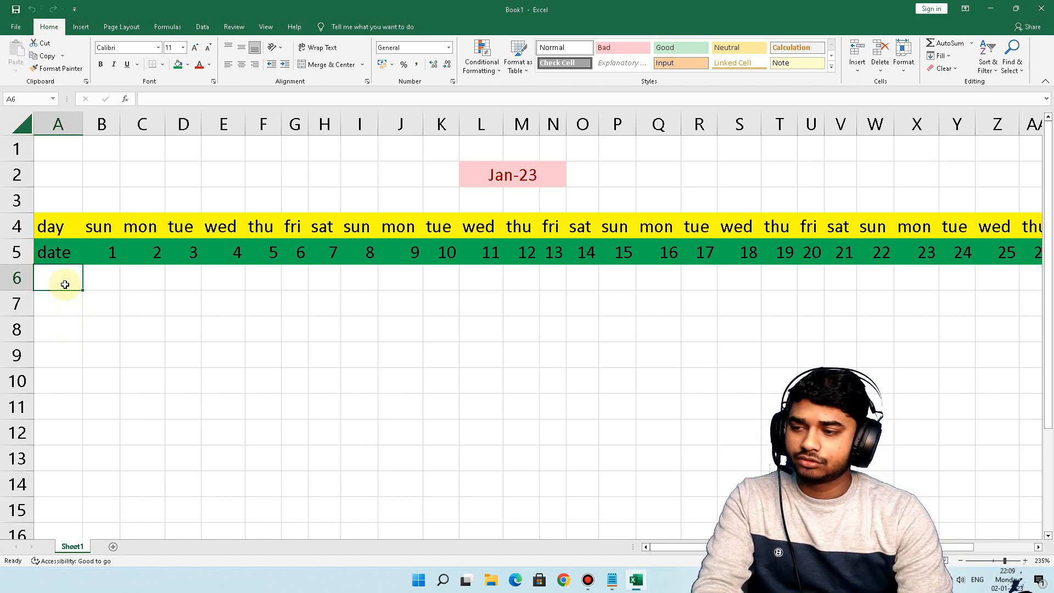
type("ra")
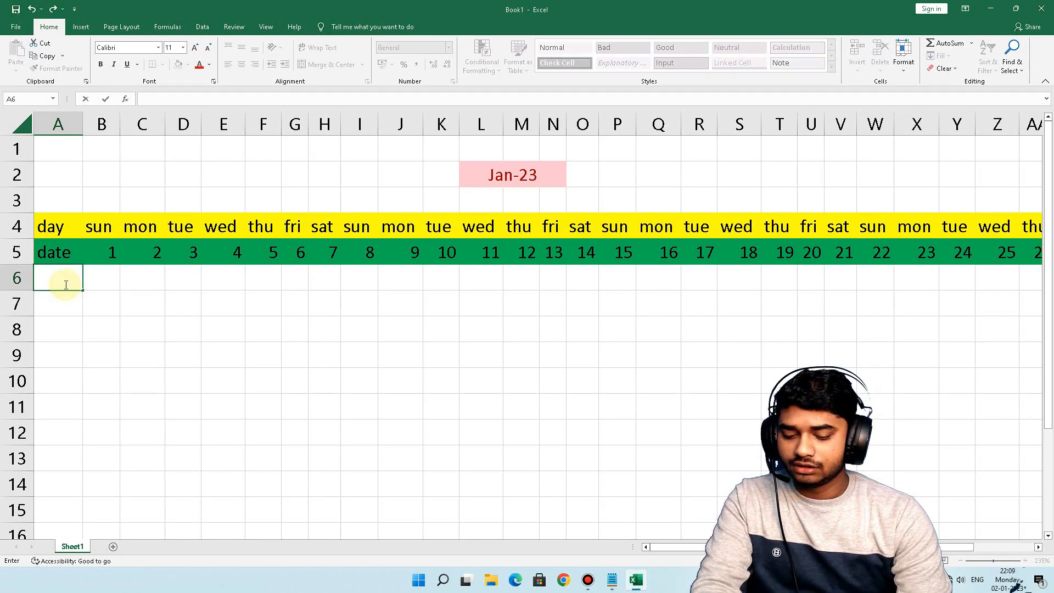
type("ME")
key("Return")
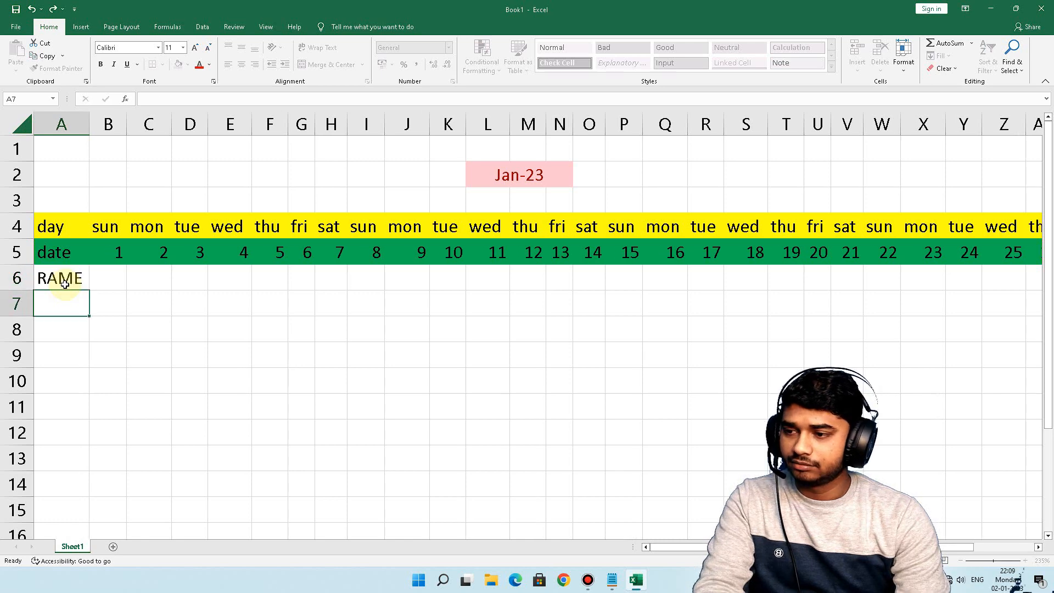
key("Up")
key("F2")
key("BackSpace")
type("ESH")
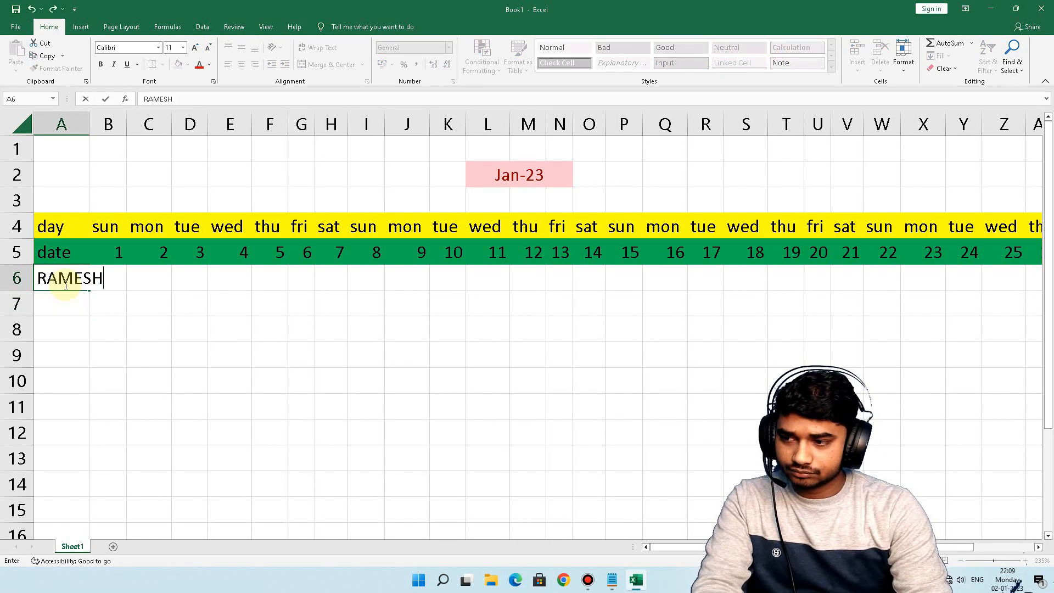
key("Return")
Step: Enter four more attendee names in capitals in cells A7 to A10
type("MAHE")
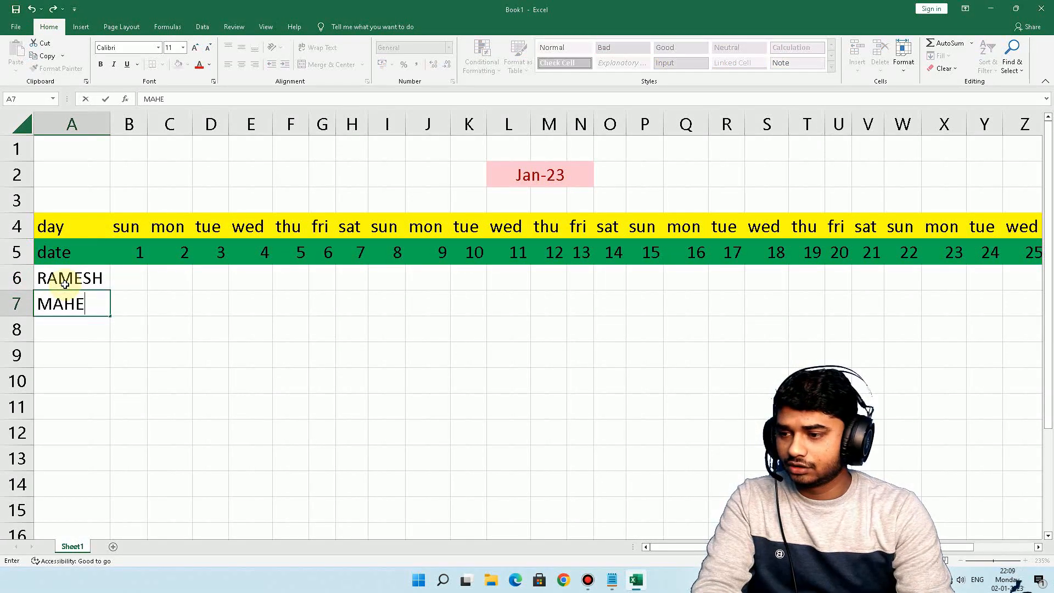
type("SH")
key("Return")
type("SU")
key("Return")
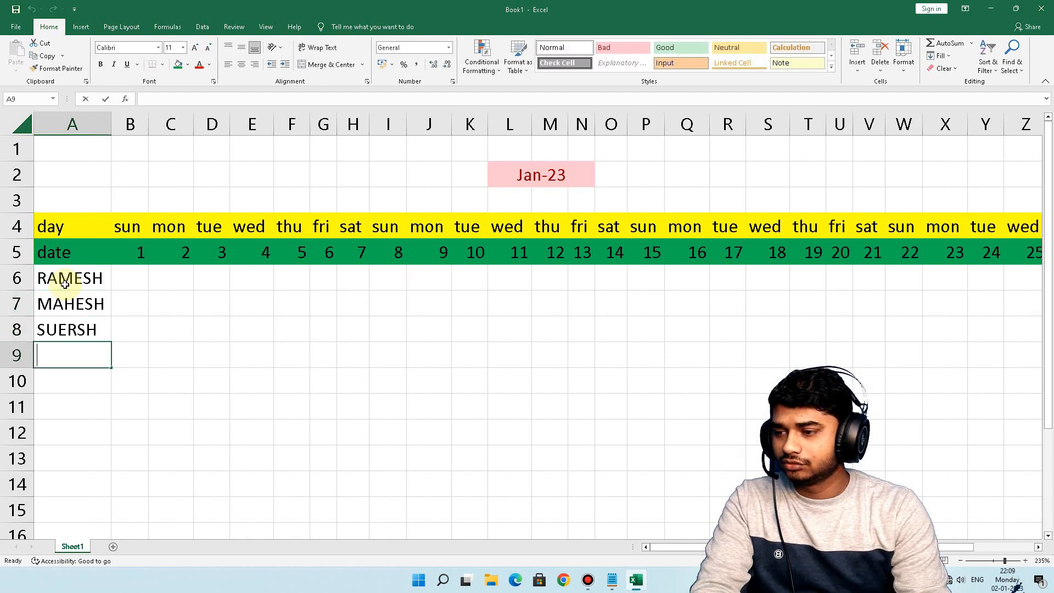
key("Return")
type("GOPAL")
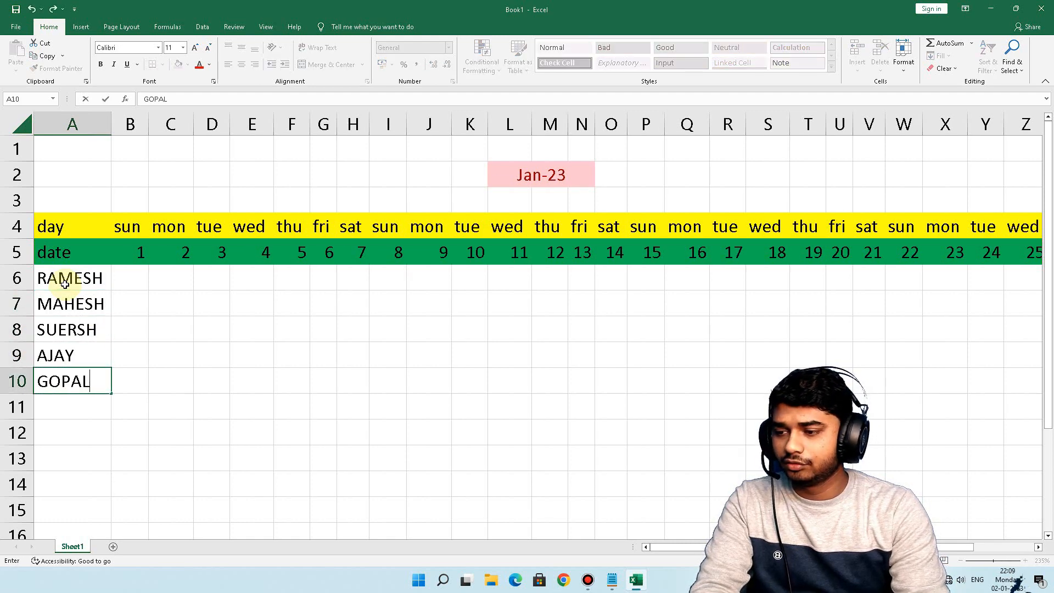
key("Return")
Step: Enter holi in cell B6 under Sunday the 1st and fill it down to B10 for all attendees
mouse_move(65, 282)
left_mouse_down()
mouse_move(68, 320)
mouse_move(71, 280)
left_mouse_up()
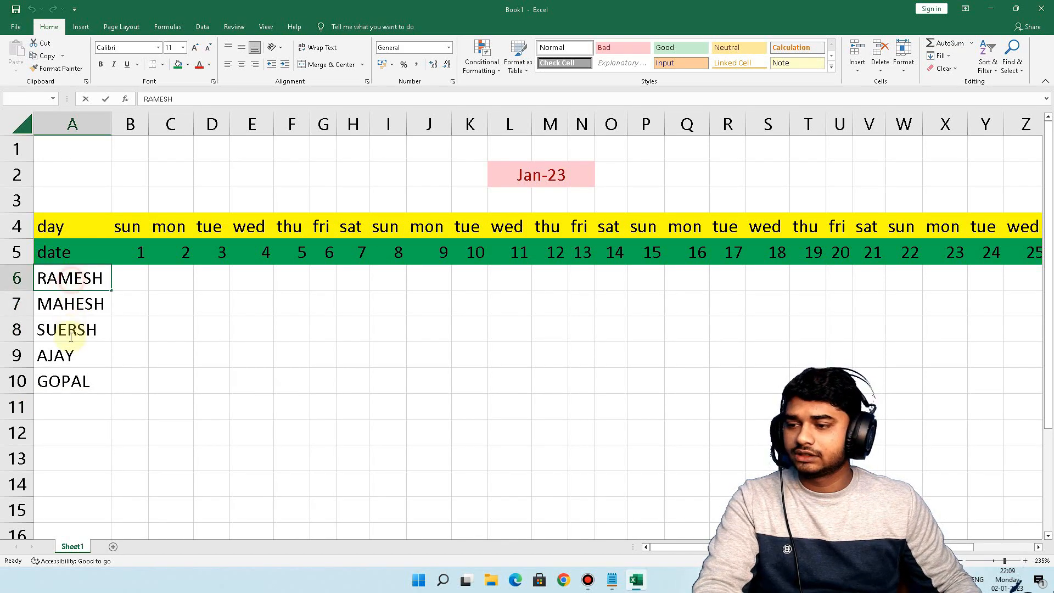
left_click(141, 336)
scroll(204, 362, "down", 1)
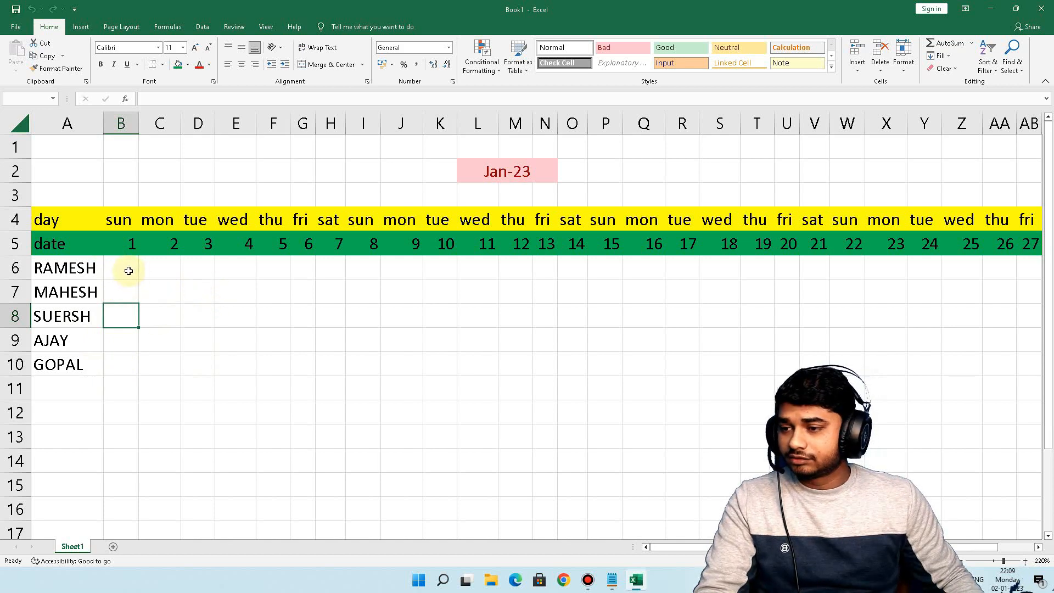
left_click_drag(128, 269, 125, 354)
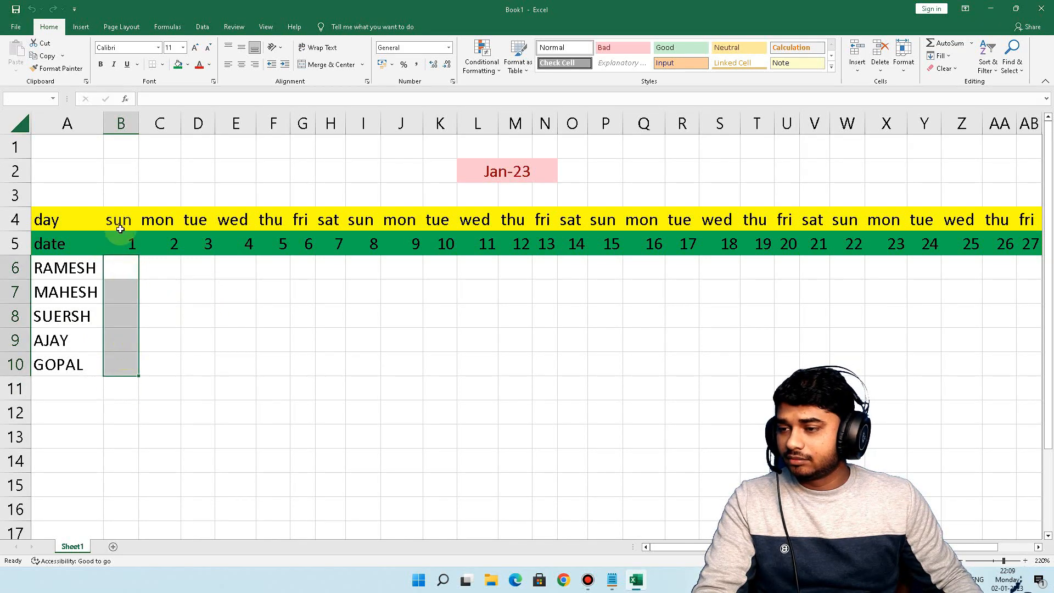
scroll(311, 306, "down", 2)
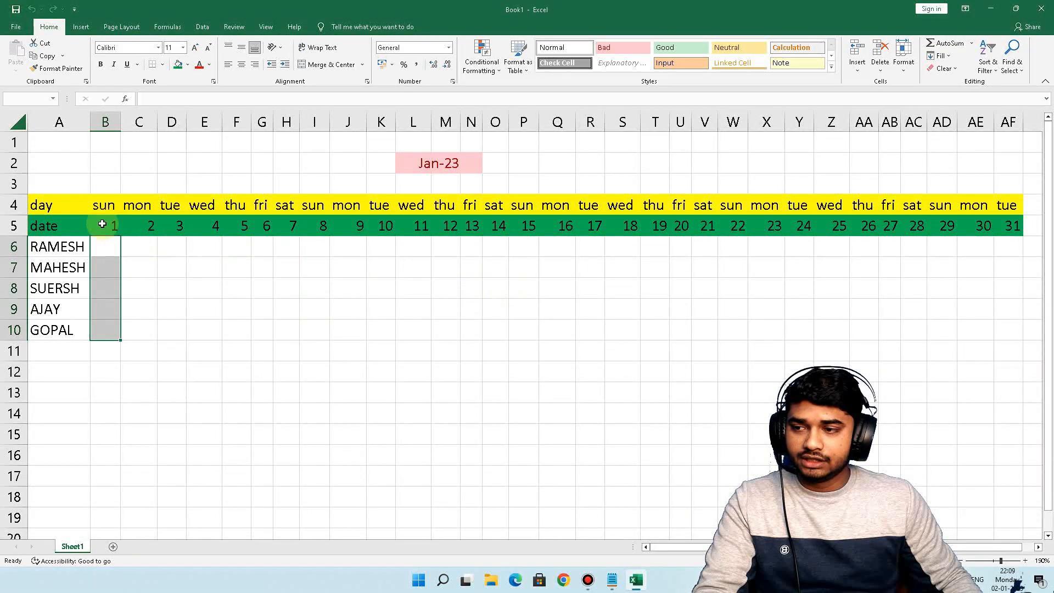
left_click_drag(104, 246, 103, 338)
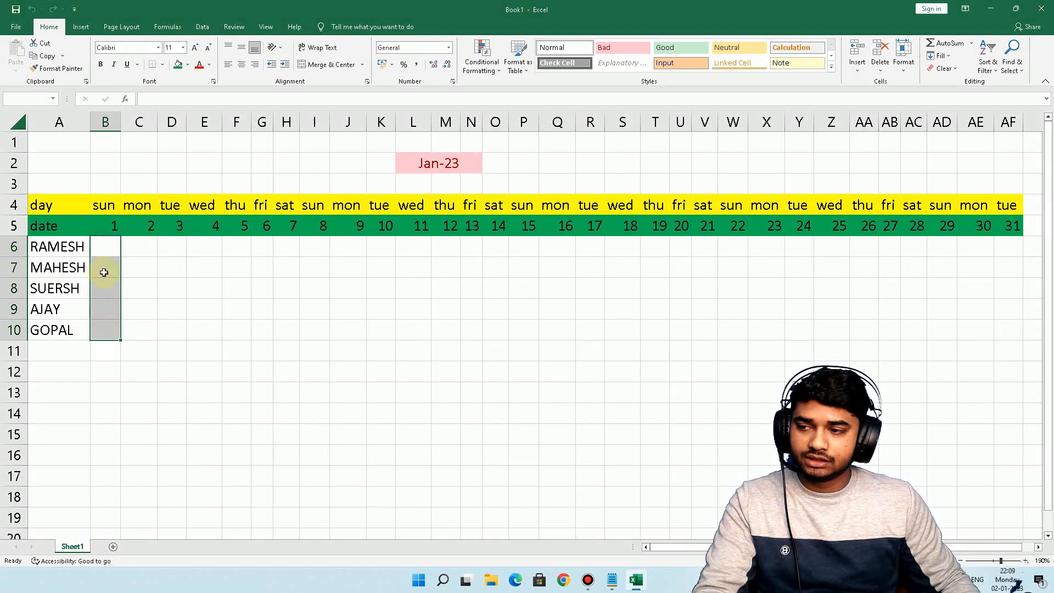
left_click(103, 246)
type("h")
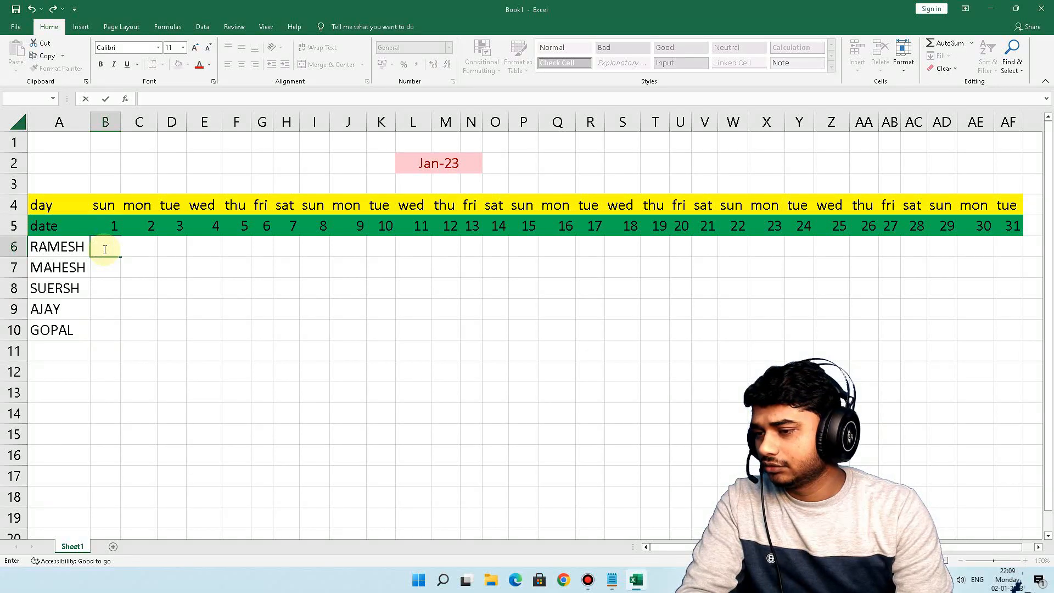
type("oli")
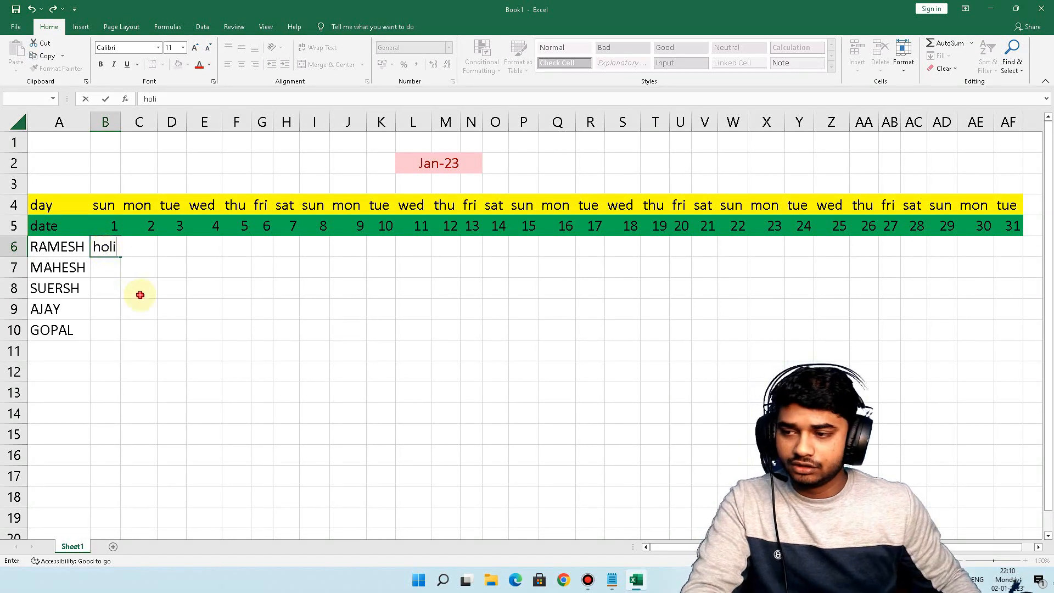
left_click(139, 292)
left_click(104, 253)
left_click_drag(124, 257, 113, 332)
Step: Copy the holi cells B6 to B10 into the Sunday columns at I6 to I10, P6 to P10 and W6 to W10
key("ctrl+c")
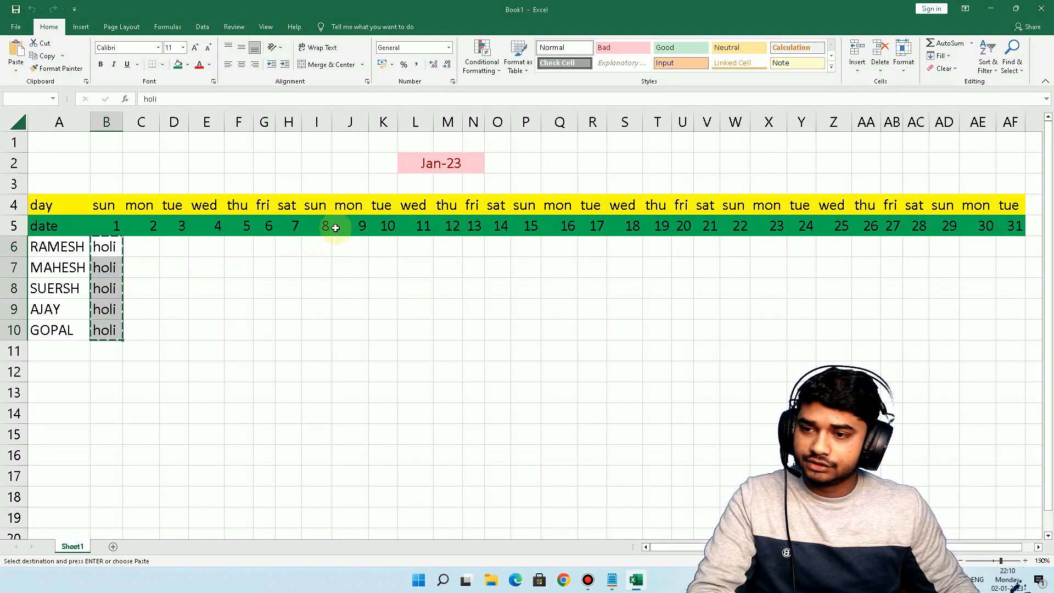
left_click(317, 245)
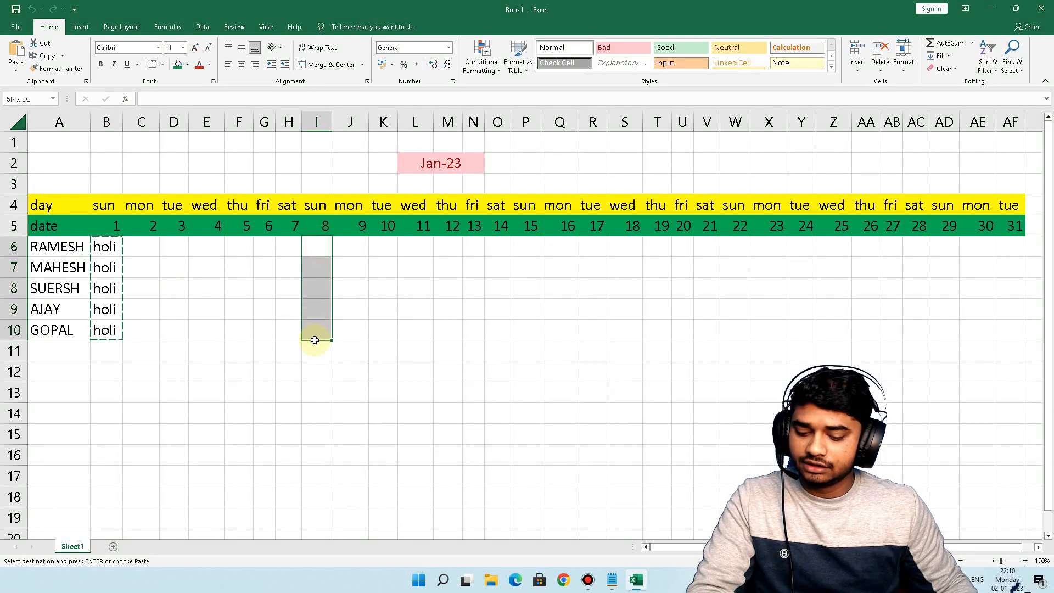
key("ctrl+v")
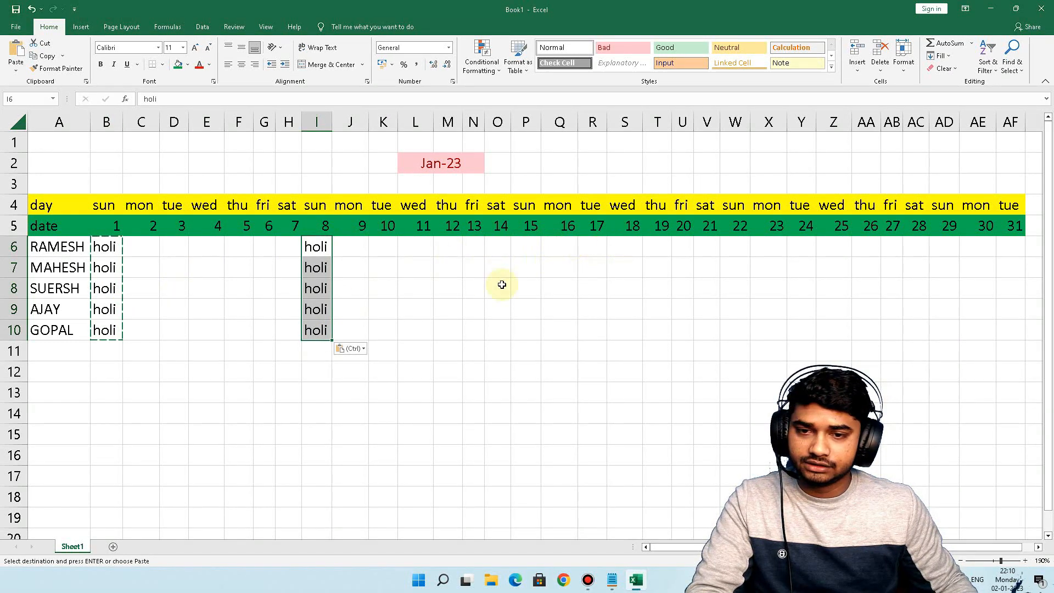
left_click_drag(534, 239, 536, 331)
key("ctrl+v")
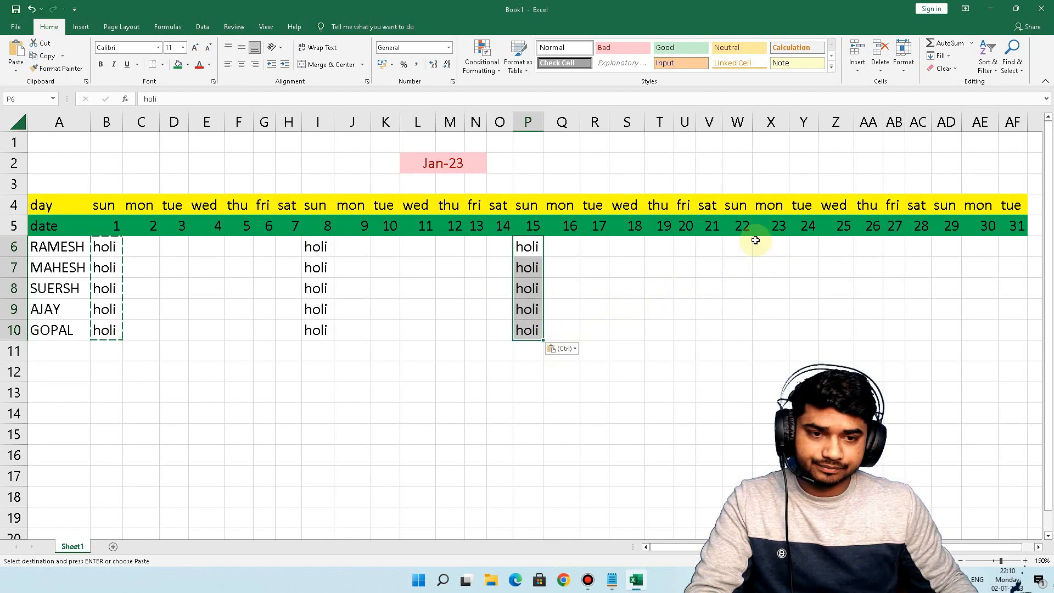
left_click_drag(736, 244, 735, 332)
key("ctrl+v")
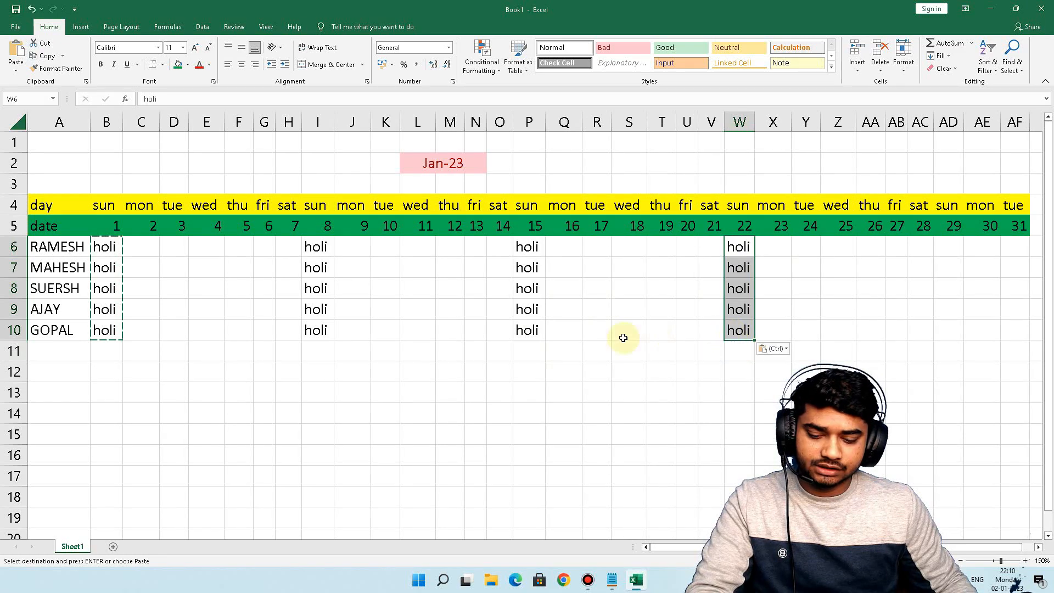
left_click(622, 344)
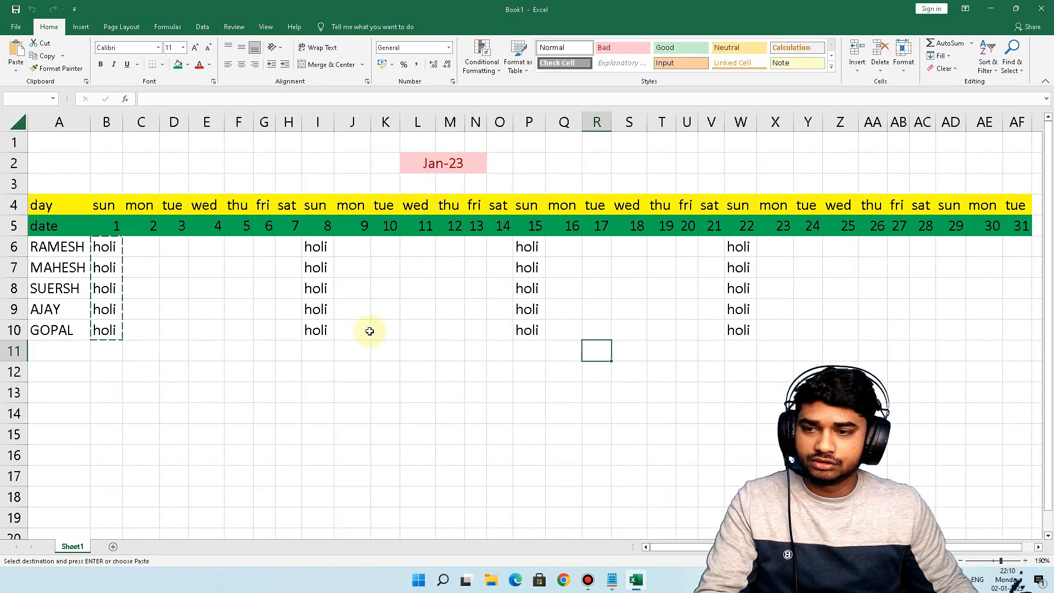
scroll(369, 331, "up", 1)
left_click(217, 303)
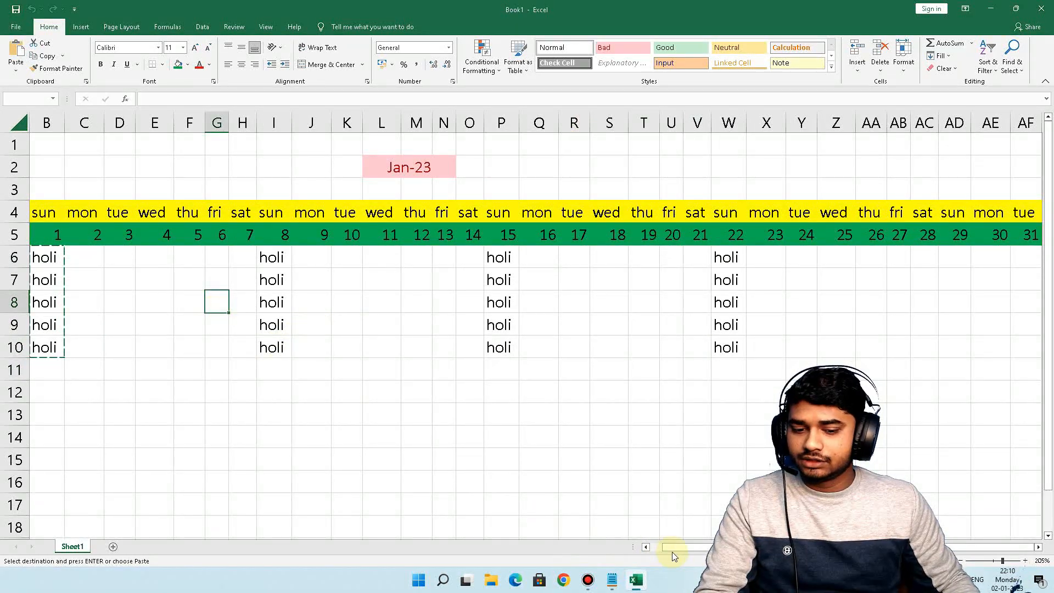
left_click_drag(672, 552, 641, 553)
left_click(209, 369)
left_click(158, 306)
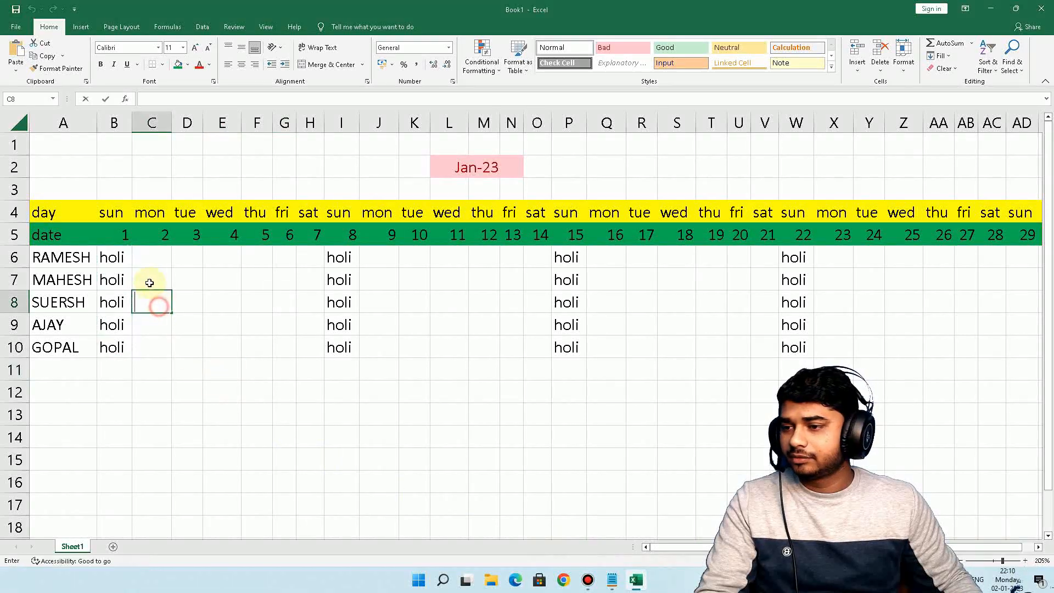
left_click(150, 281)
left_click(149, 258)
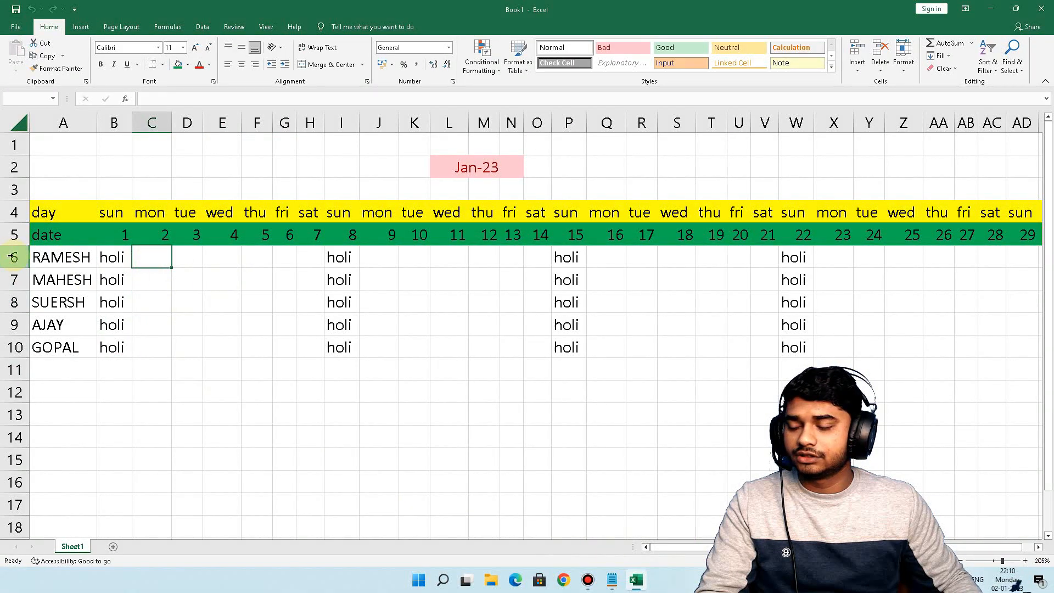
Step: Fill the attendee name cells A6 to A10 with a light gold theme color
left_click_drag(53, 259, 71, 346)
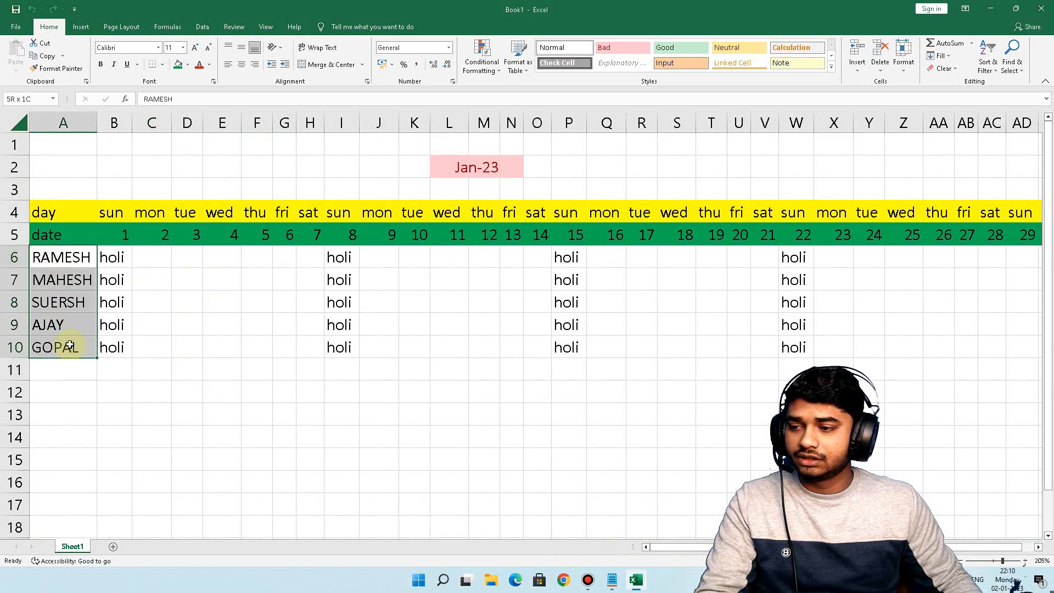
left_click(187, 65)
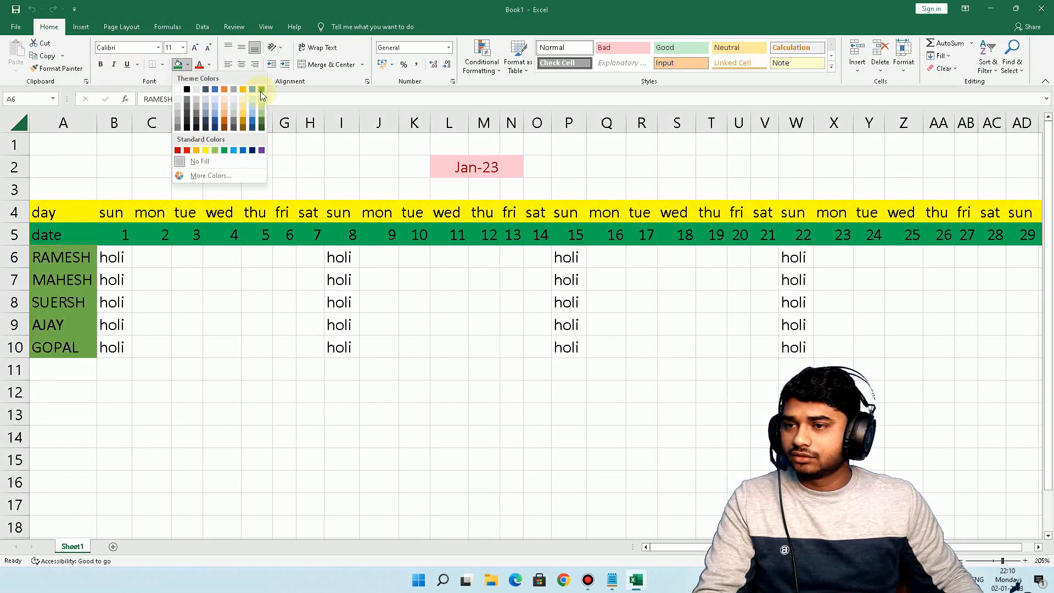
left_click(243, 116)
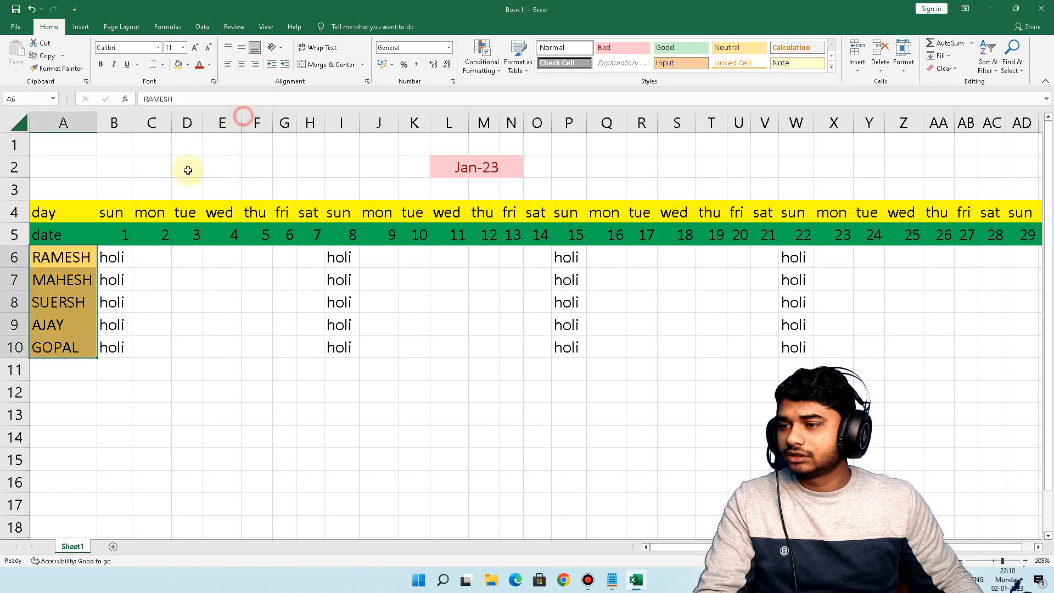
left_click(122, 259)
left_click(148, 254)
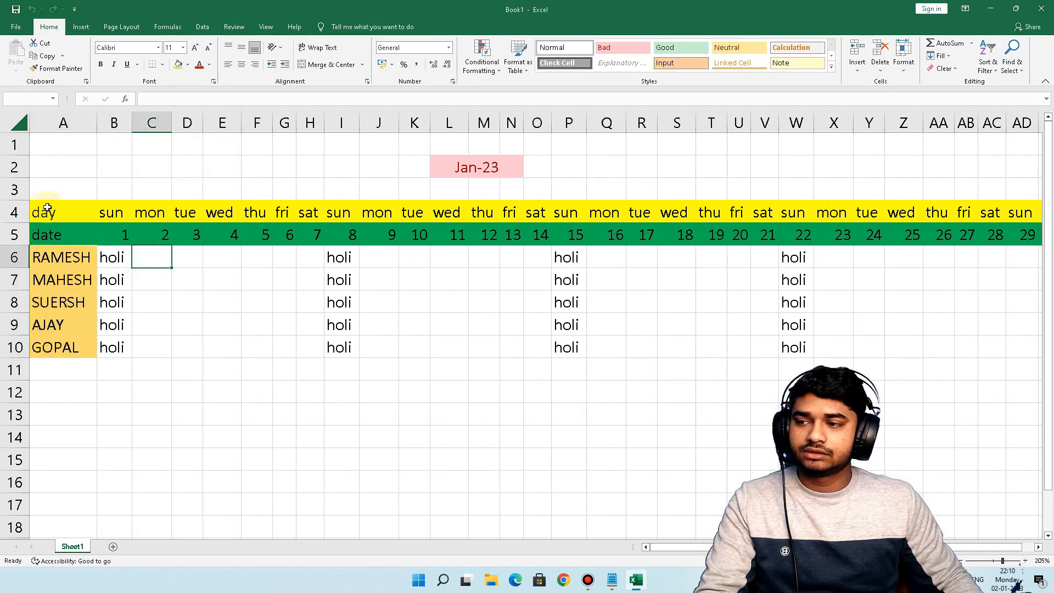
scroll(137, 281, "down", 1)
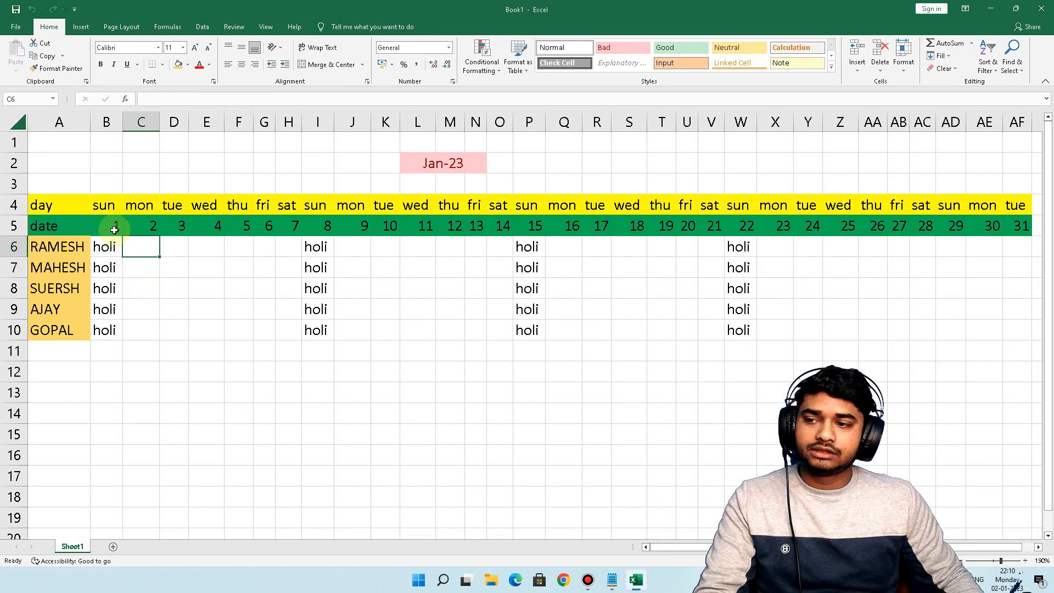
Step: Color the text of the holi cells B6 to B10 red
left_click_drag(112, 249, 112, 324)
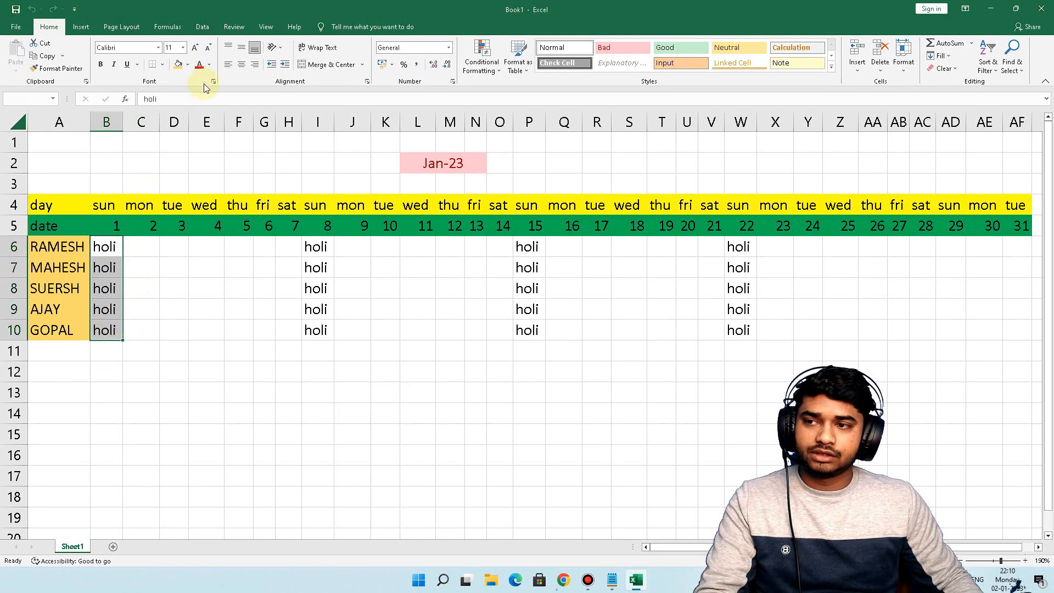
left_click(200, 66)
left_click(314, 248)
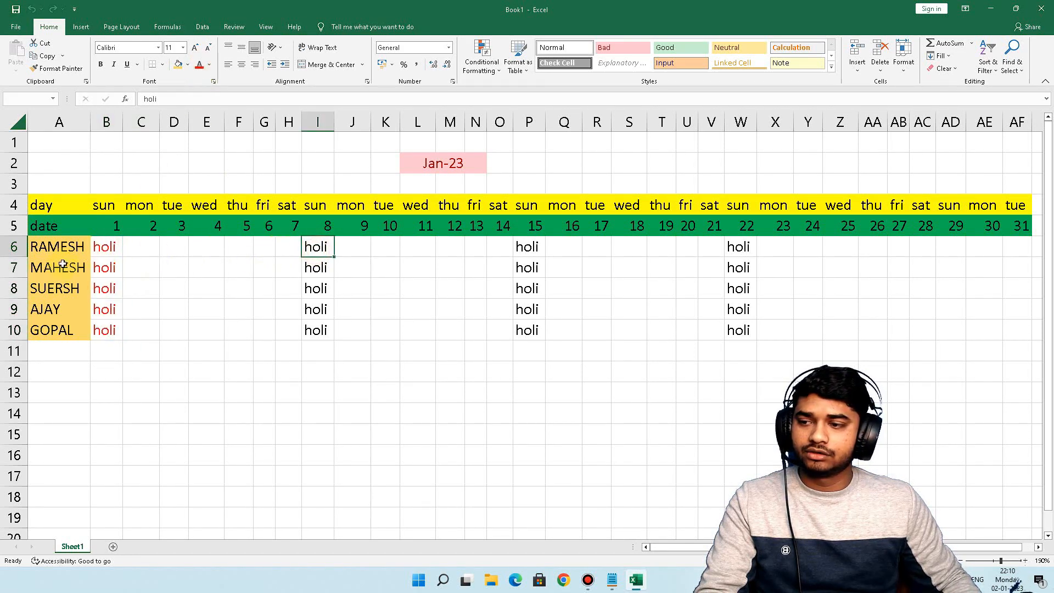
Step: Fill the holi cells B6 to B10 with the standard red color and set their text to black
left_click(111, 250)
left_click_drag(112, 250, 105, 327)
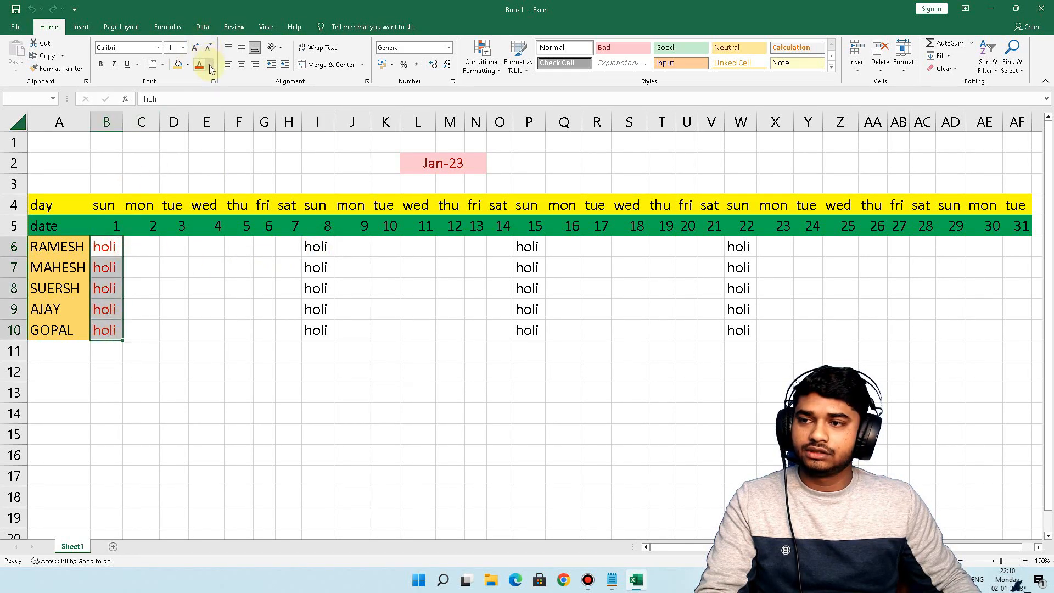
left_click(187, 64)
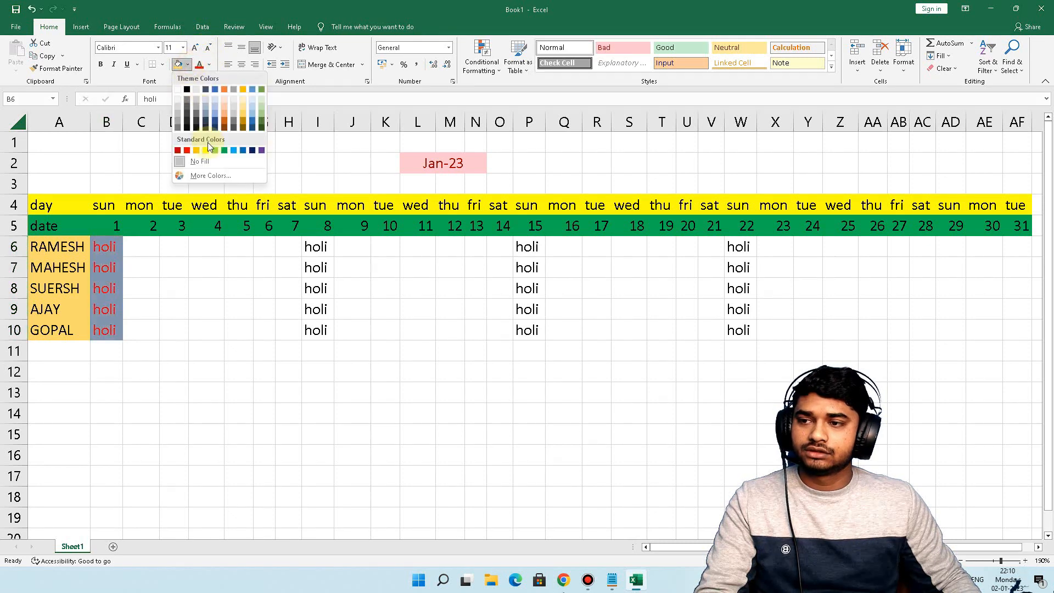
left_click(187, 150)
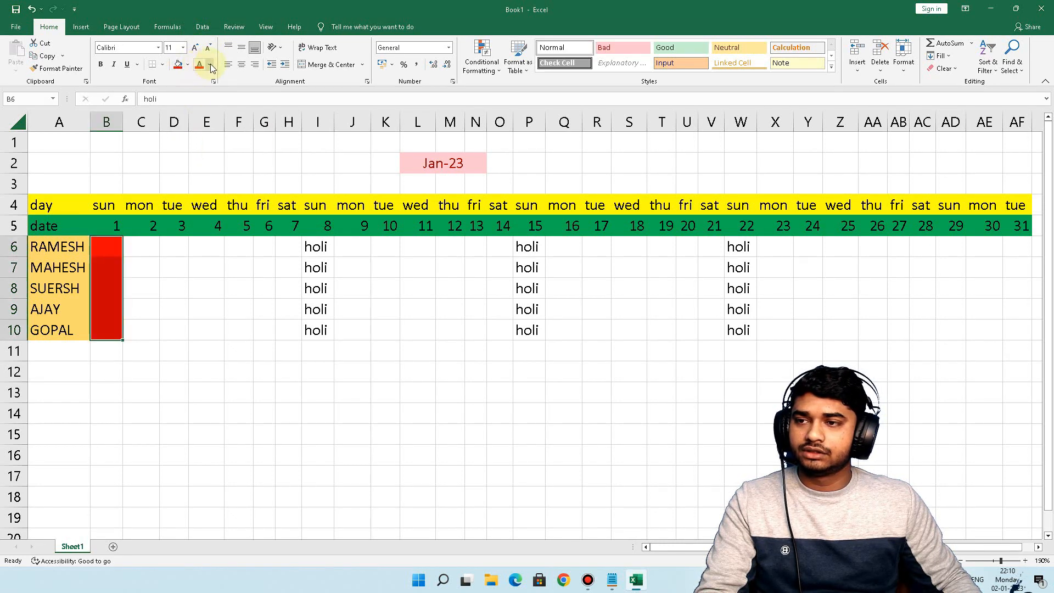
left_click(211, 65)
left_click(209, 103)
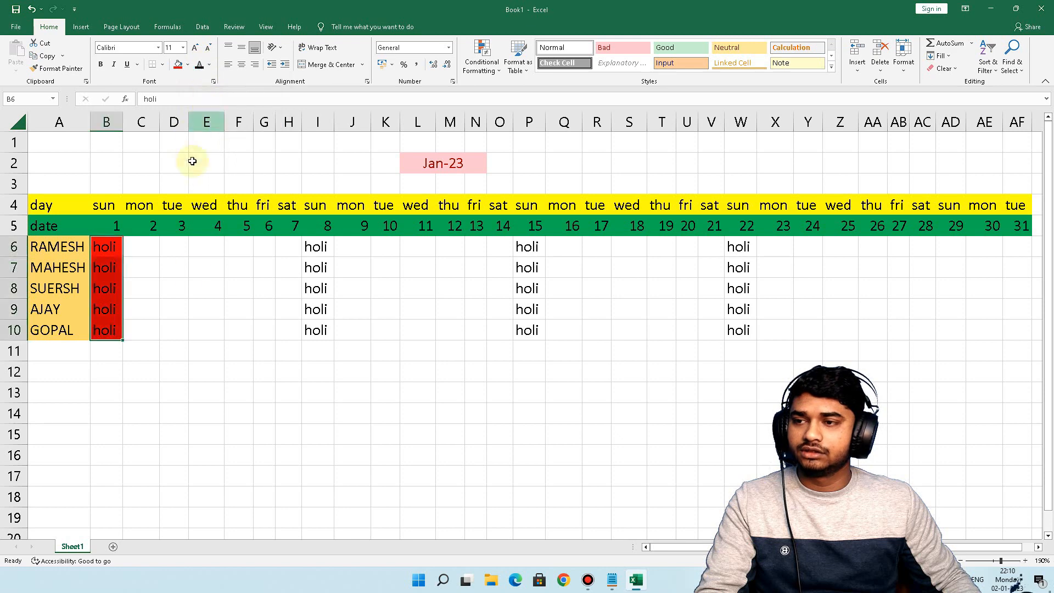
left_click(190, 283)
Step: Apply the formatting of B6 to B10 to the holi cells in columns I, P and W with Format Painter
left_click_drag(107, 247, 103, 329)
left_click(60, 67)
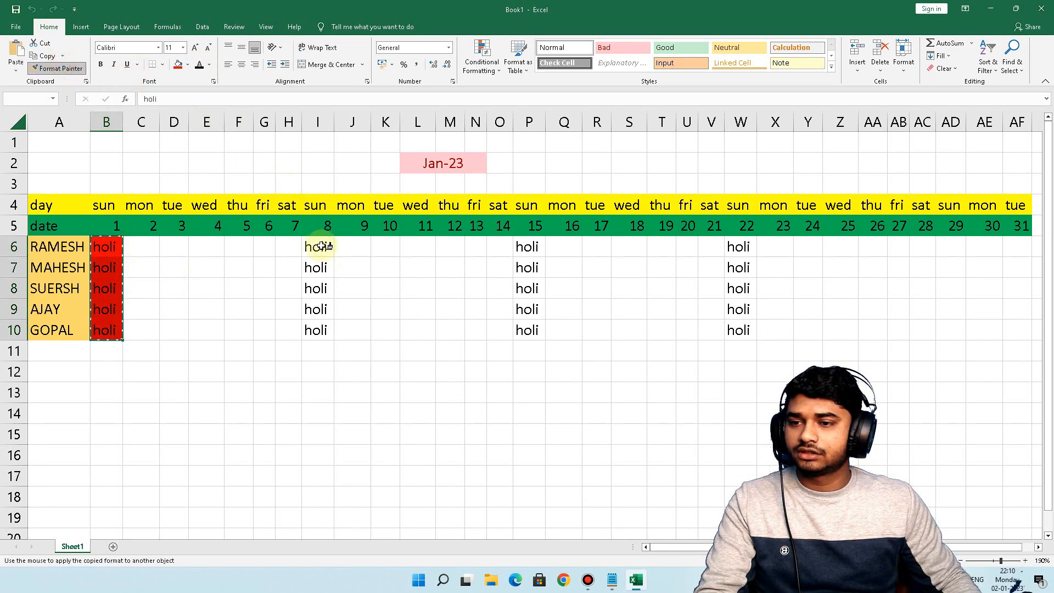
left_click_drag(317, 245, 318, 331)
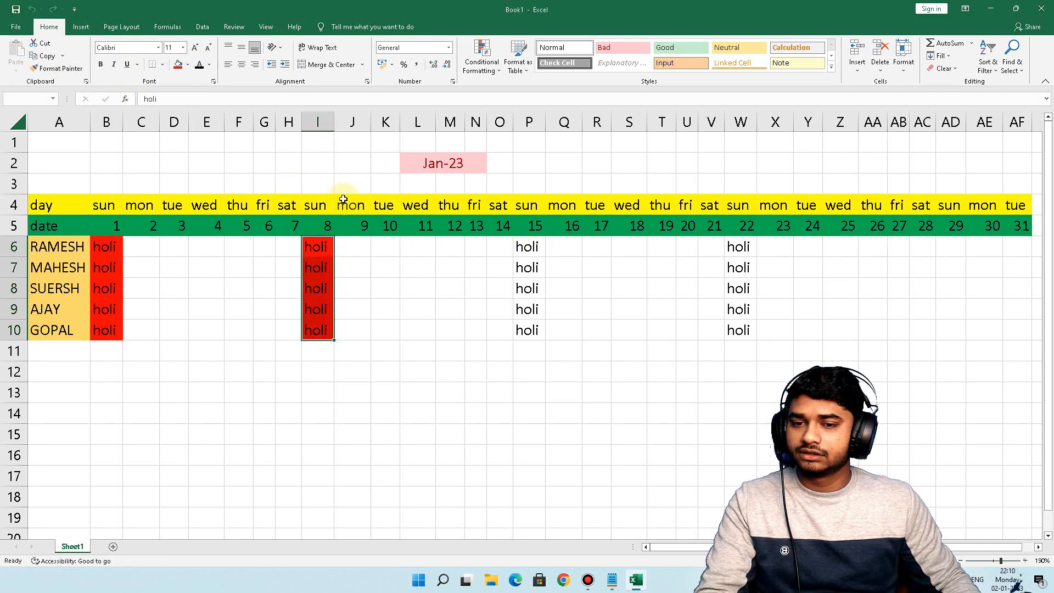
left_click(58, 69)
left_click_drag(527, 247, 528, 331)
left_click(56, 71)
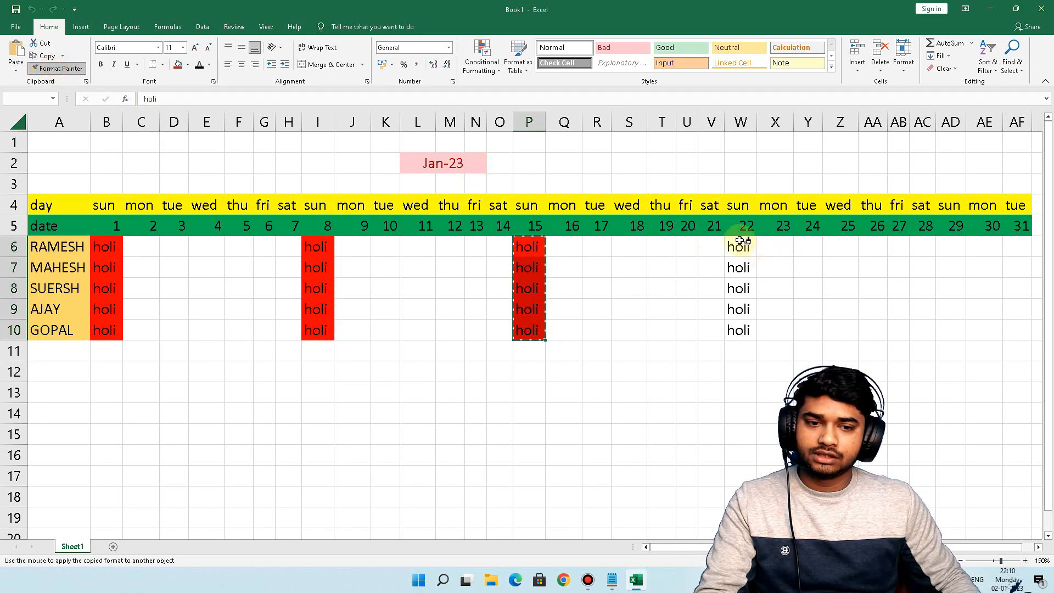
left_click_drag(738, 245, 740, 329)
Step: Copy the holi cells W6 to W10 into AD6 to AD10 for Sunday the 29th
scroll(634, 332, "down", 3)
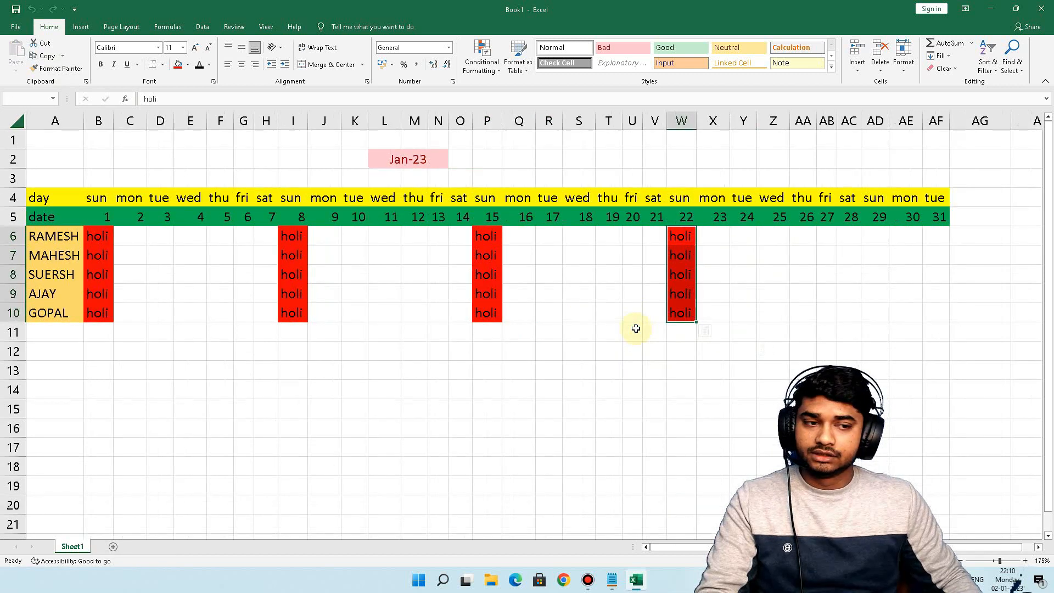
left_click(476, 304)
left_click(800, 223)
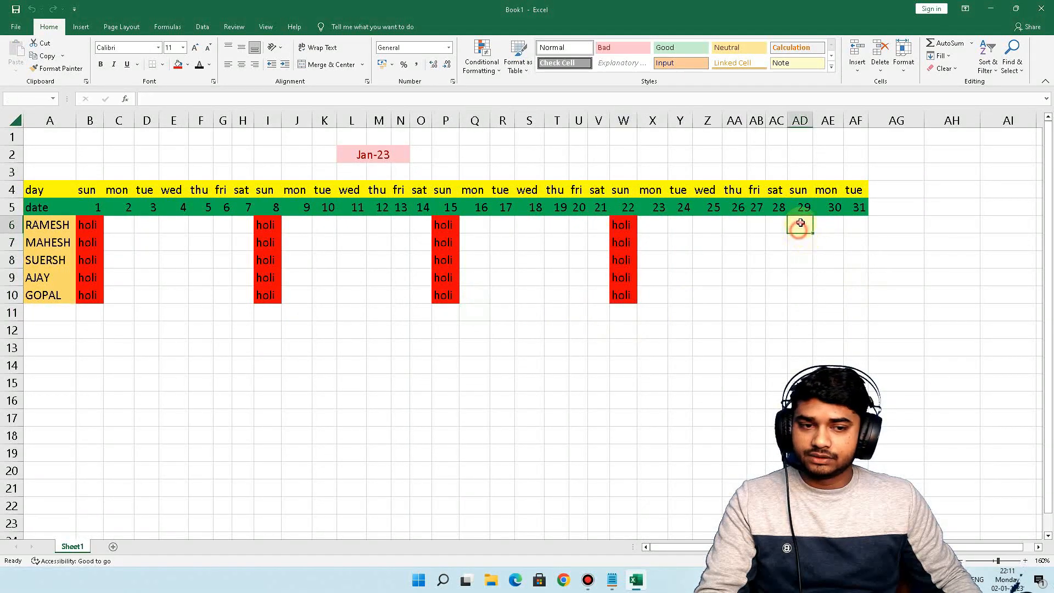
left_click_drag(801, 223, 801, 302)
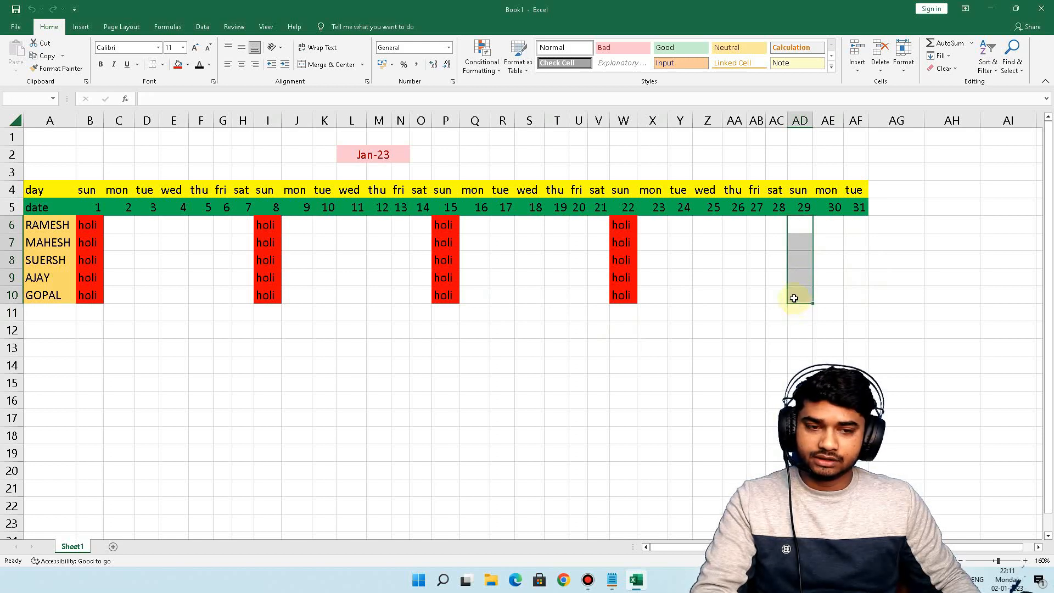
left_click(630, 226)
left_click_drag(631, 225, 624, 290)
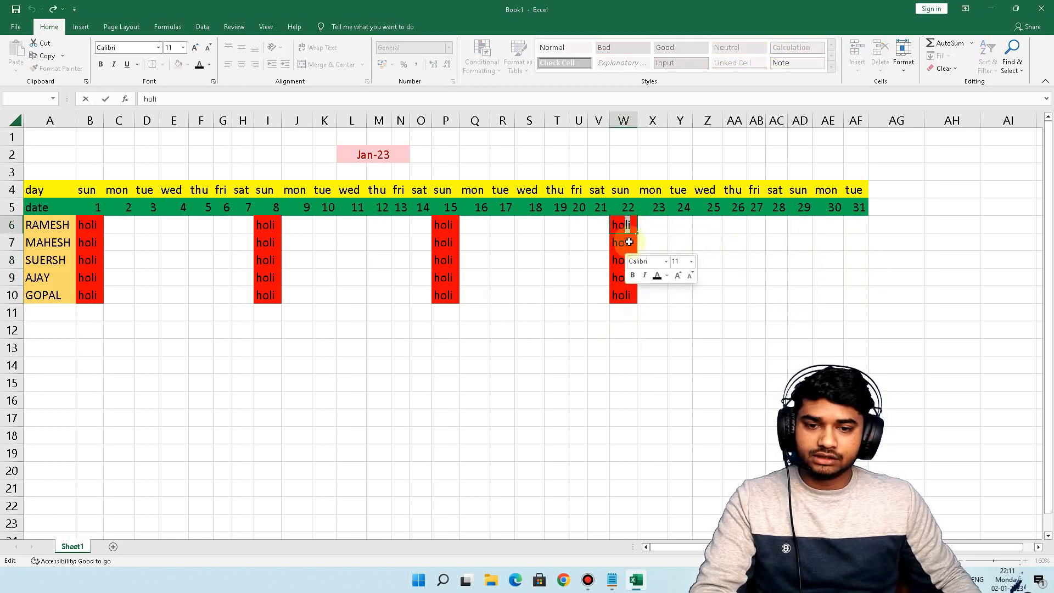
left_click(652, 239)
left_click_drag(625, 225, 618, 294)
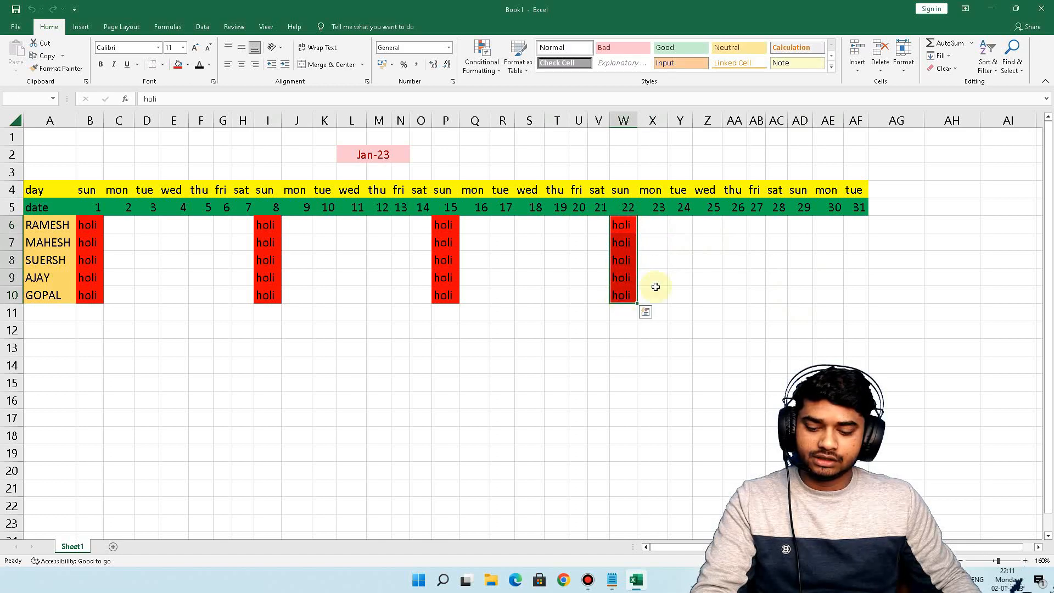
key("ctrl+c")
left_click_drag(806, 224, 796, 302)
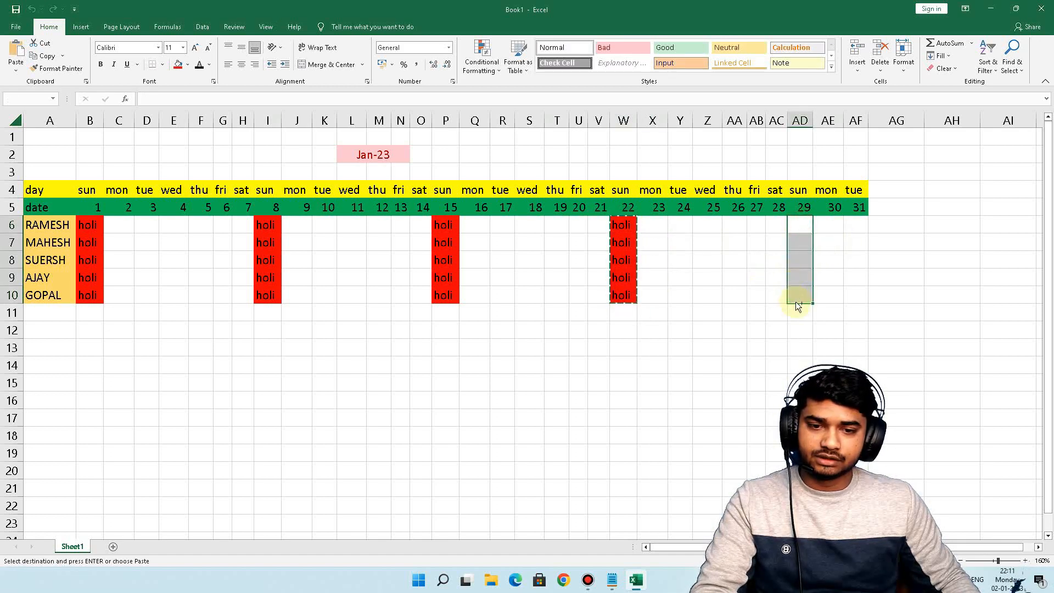
key("ctrl+v")
left_click(756, 346)
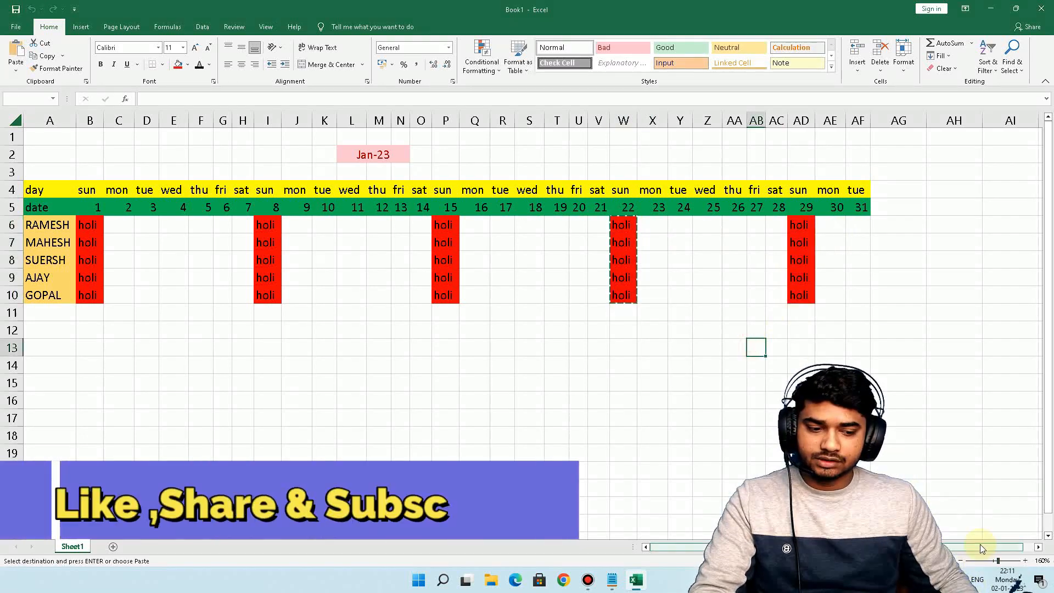
Step: Enter P in cells C6 to G6 to mark the first attendee present from the 2nd to the 6th
left_click(117, 224)
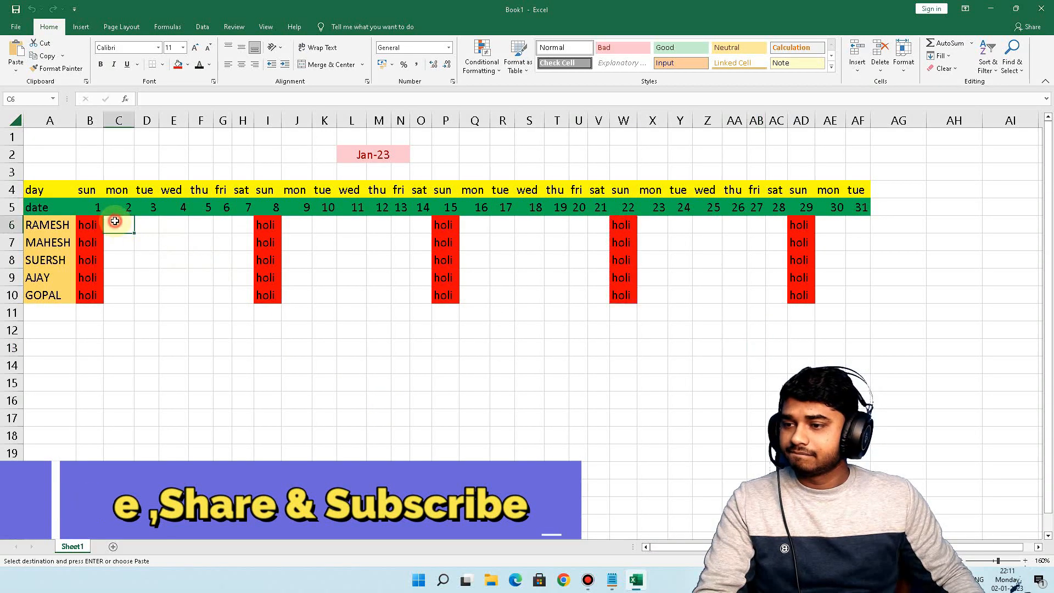
scroll(149, 260, "up", 1)
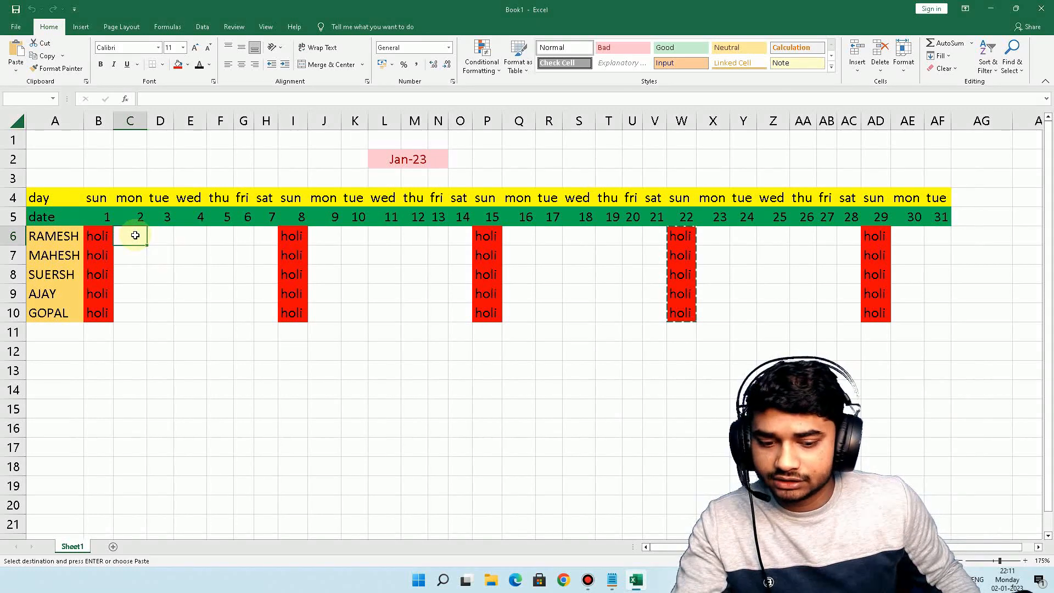
type("P")
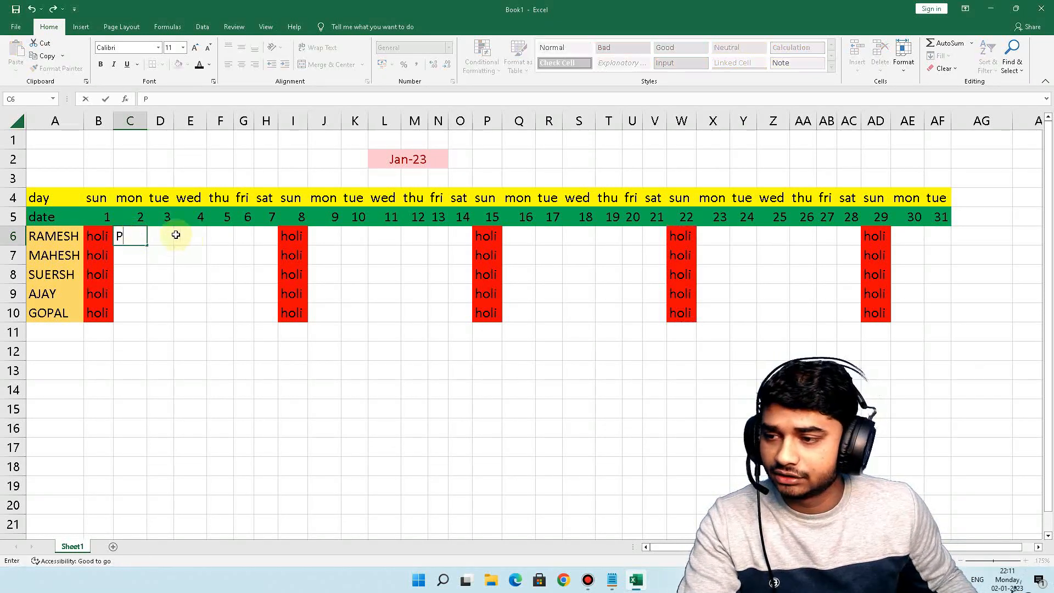
left_click(168, 235)
type("P")
left_click(191, 237)
type("P")
left_click(219, 236)
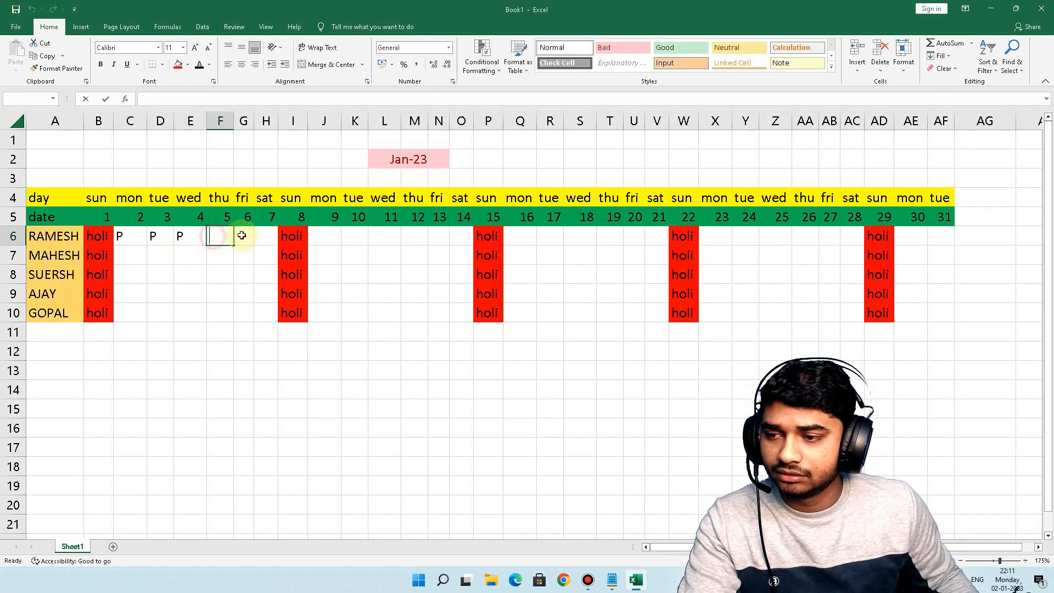
type("P")
left_click(244, 236)
type("P")
Step: Fill the P marks of columns C to G down through row 10 for the other attendees
left_click(266, 236)
left_click_drag(132, 236, 273, 316)
left_click(293, 350)
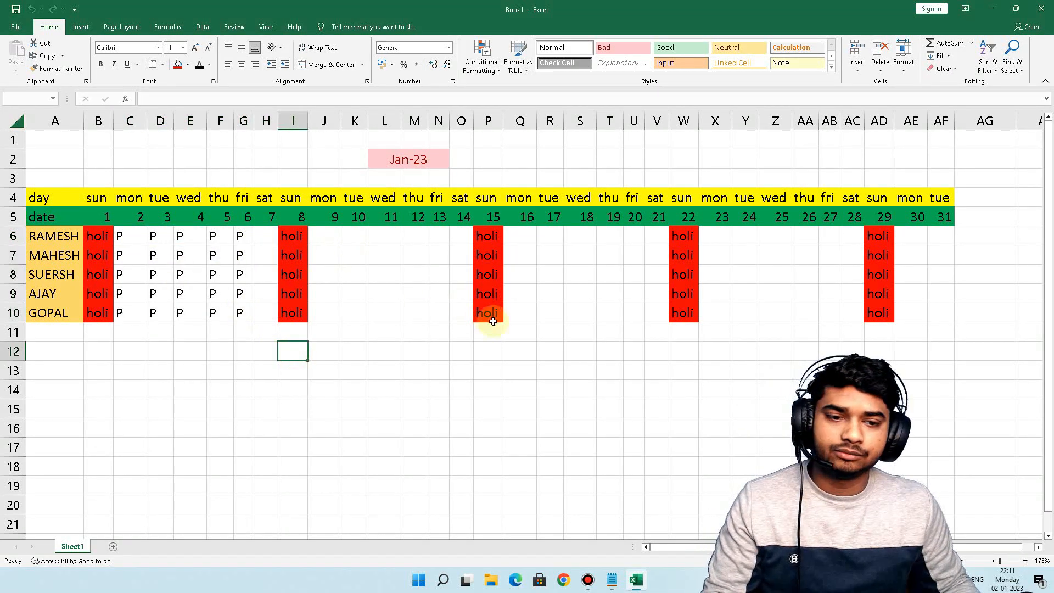
Step: Complete column H with P marks and copy the block C6 to H10 to the following weeks at J6, Q6 and X6
left_click_drag(129, 241, 270, 317)
key("ctrl+c")
left_click(314, 237)
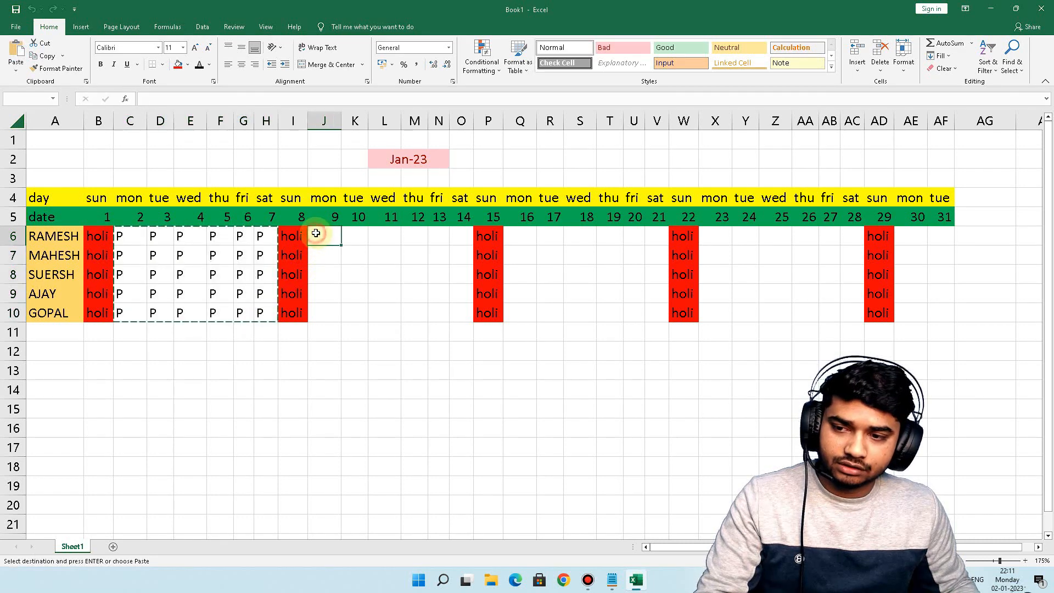
key("ctrl+v")
left_click(511, 239)
key("ctrl+v")
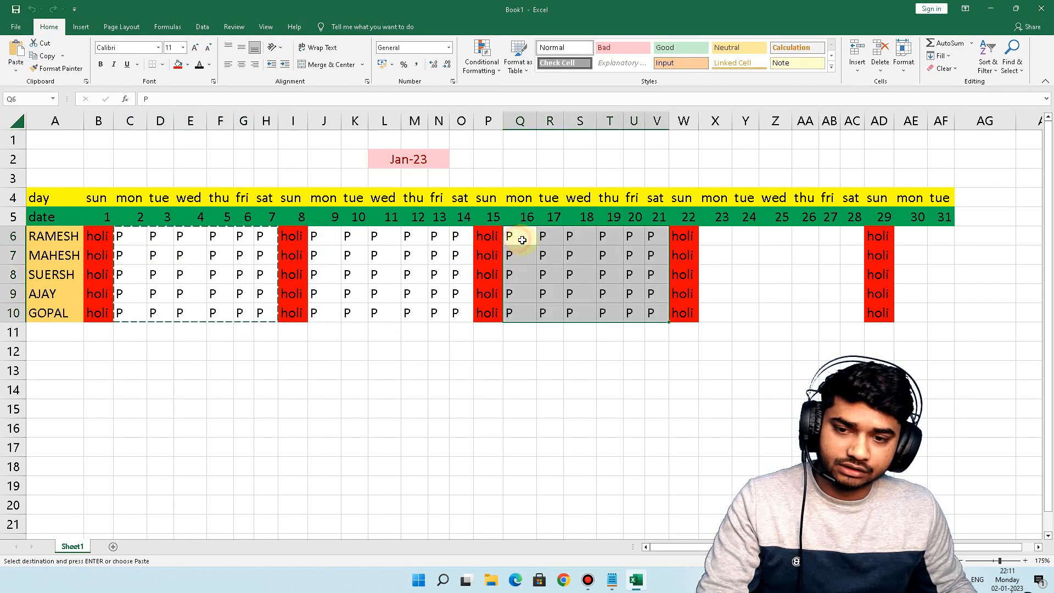
left_click(710, 237)
key("ctrl+v")
Step: Copy the P marks of AB6 to AC10 into AE6 to AF10 for the 30th and 31st
left_click(908, 233)
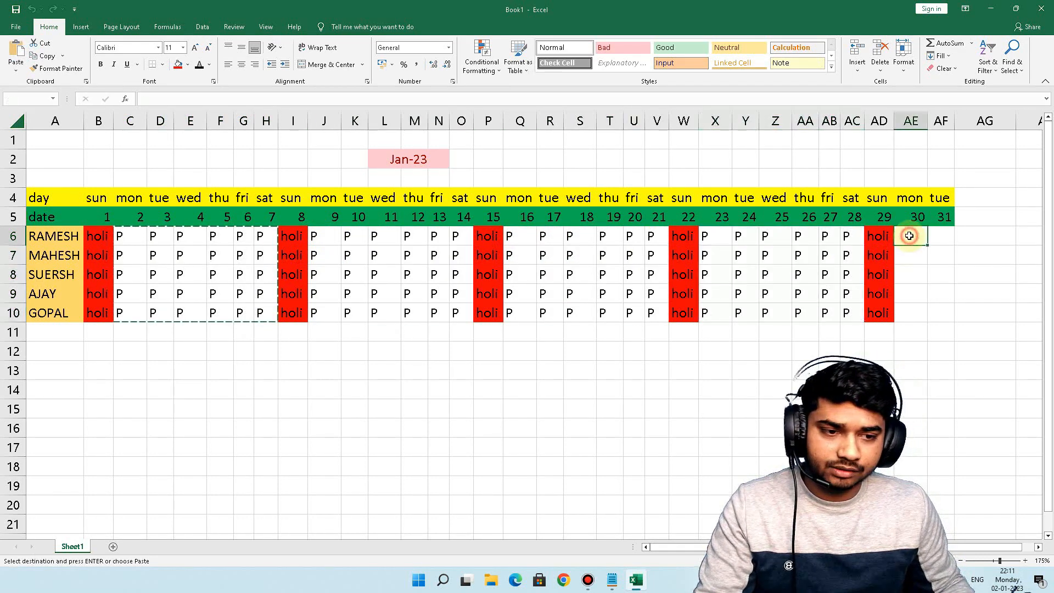
left_click_drag(829, 236, 845, 316)
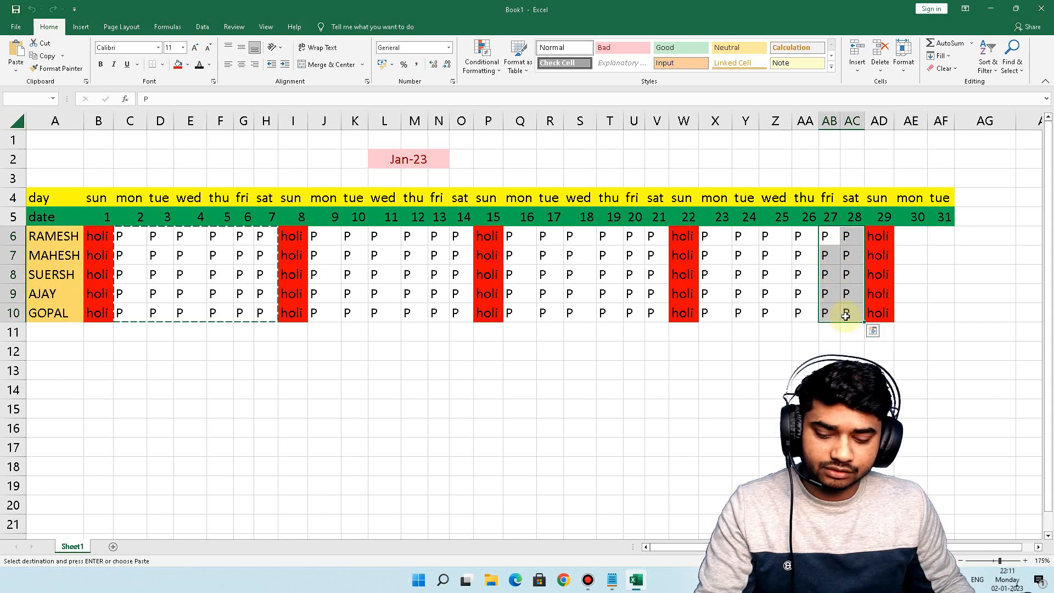
key("ctrl+c")
left_click_drag(918, 245, 934, 305)
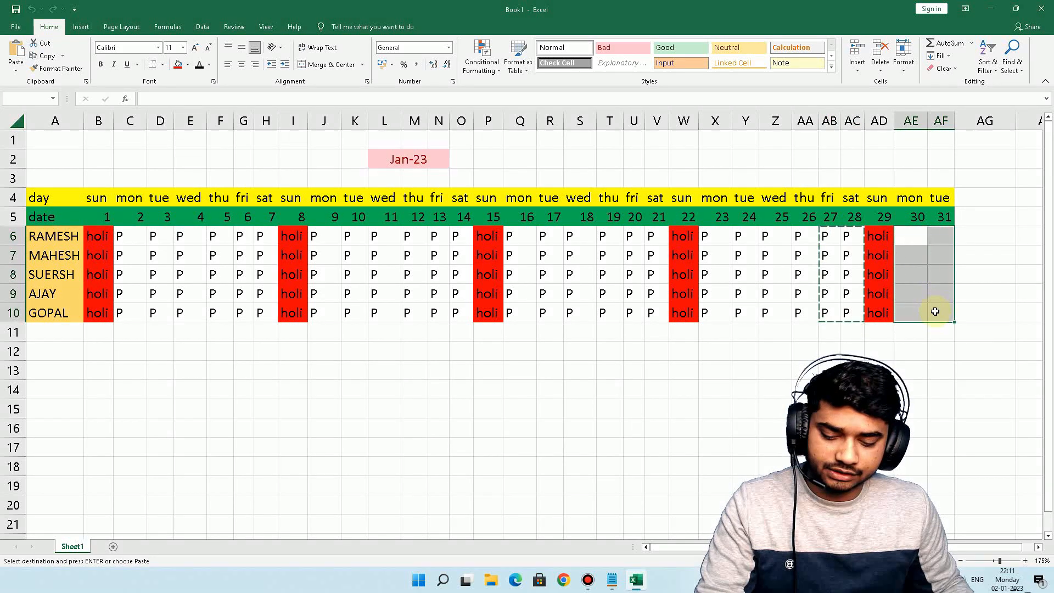
key("ctrl+v")
left_click(593, 374)
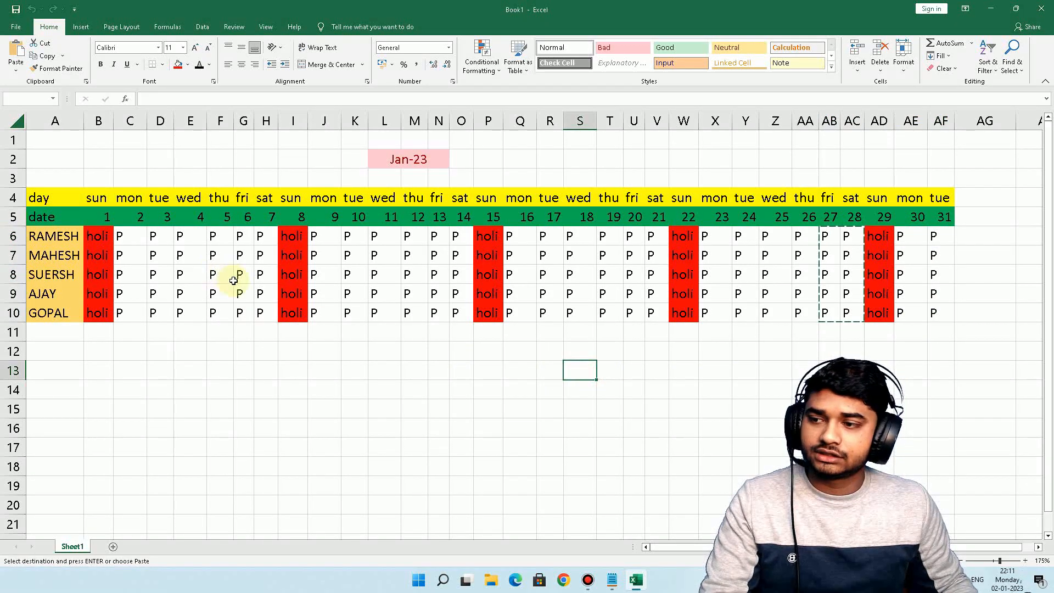
Step: Apply all borders to the attendance table A4 to AF10
left_click_drag(28, 199, 941, 313)
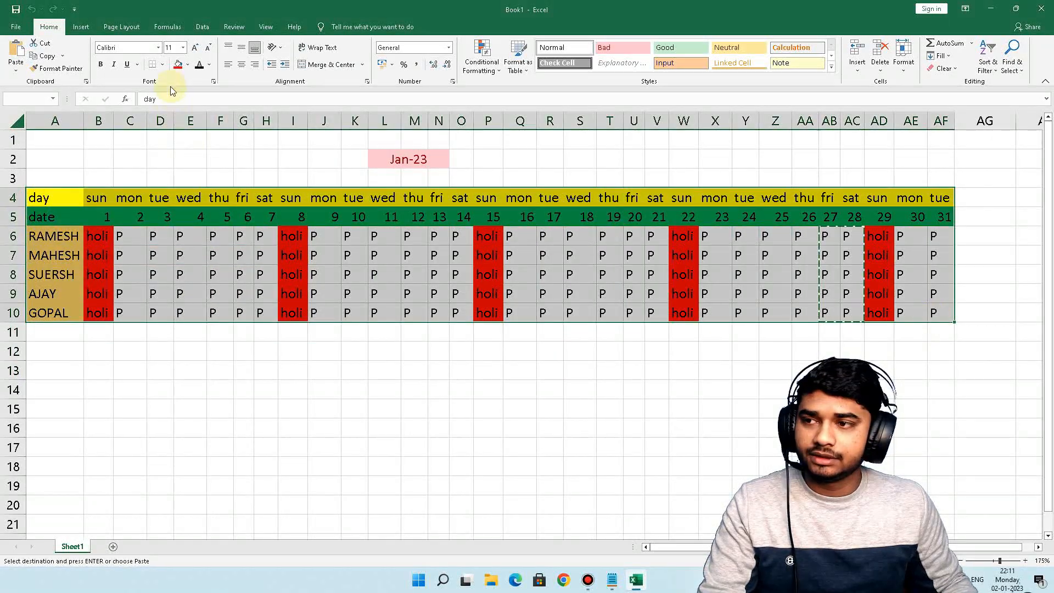
left_click(163, 65)
left_click(177, 158)
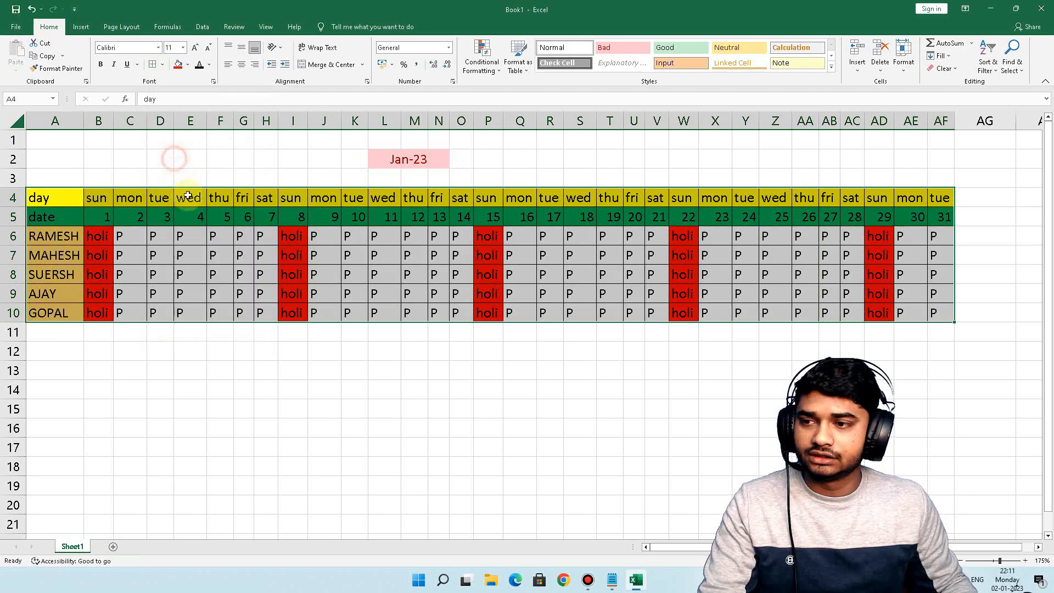
left_click(314, 375)
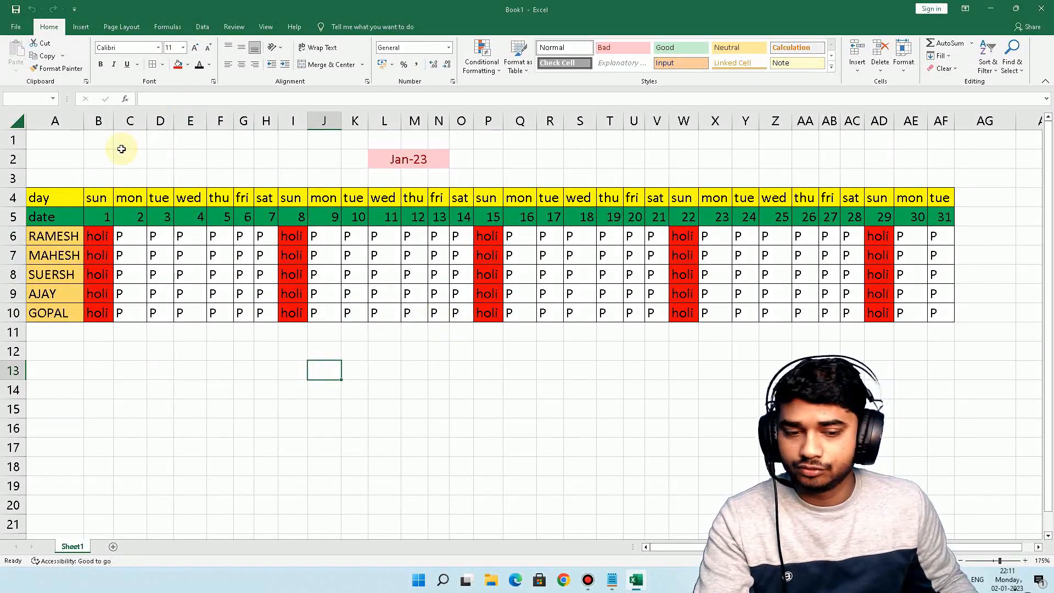
left_click(51, 126)
left_click(56, 137)
left_click_drag(99, 140, 926, 181)
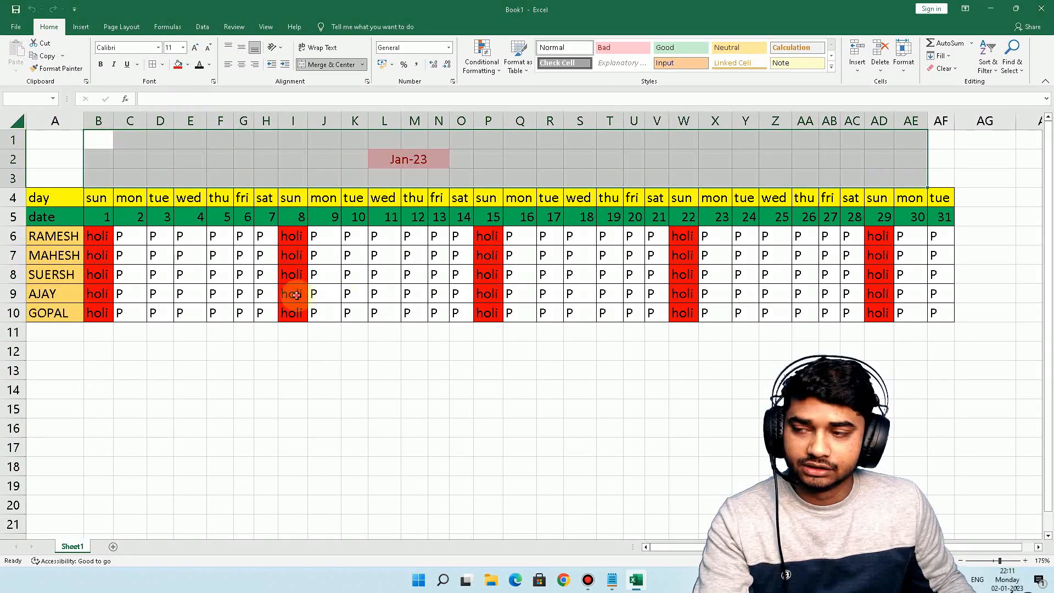
left_click_drag(40, 197, 943, 339)
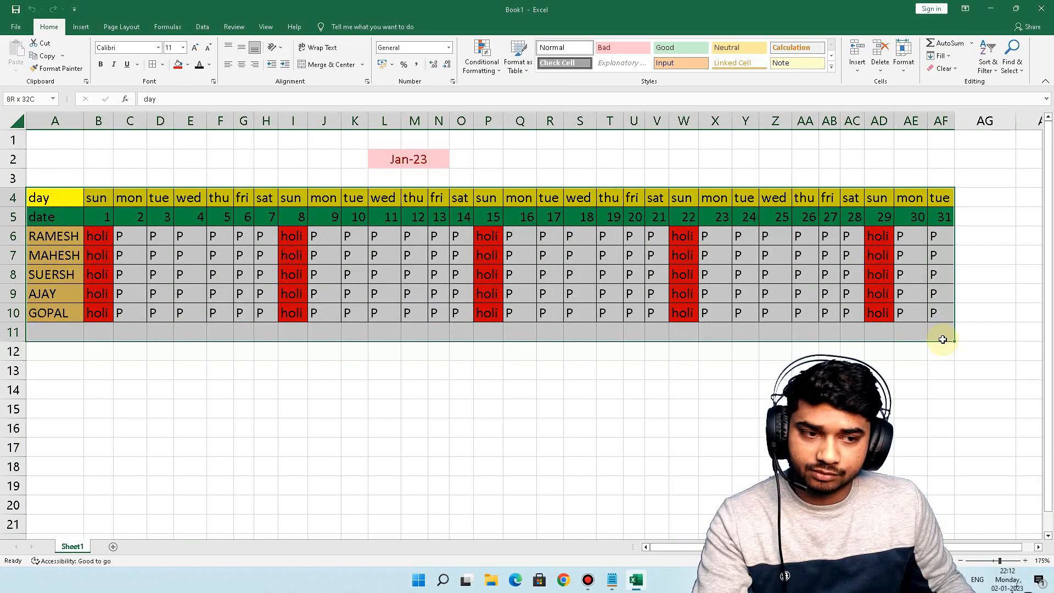
left_click(273, 159)
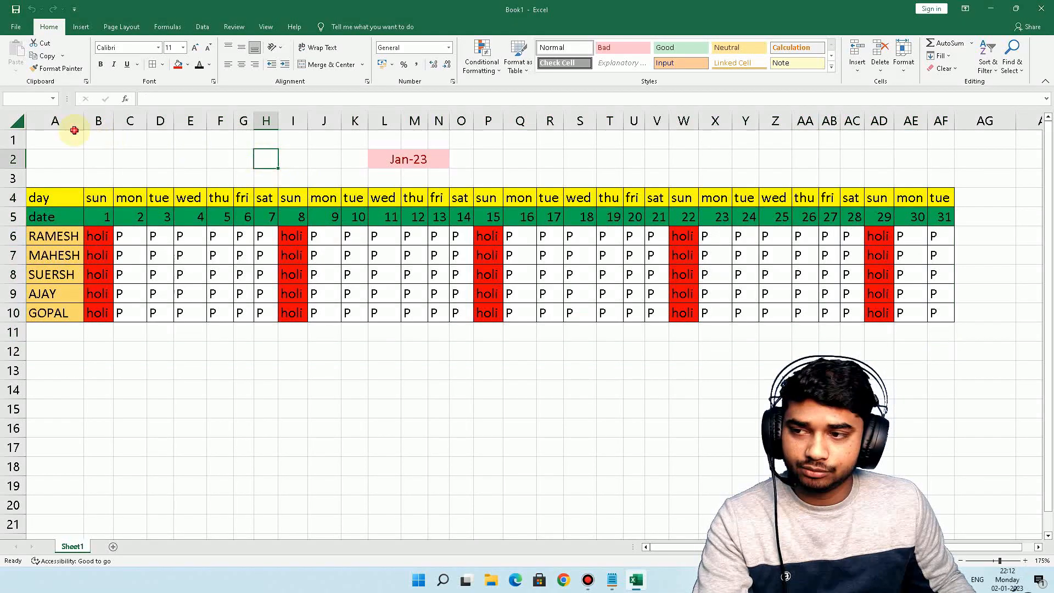
left_click_drag(75, 134, 762, 187)
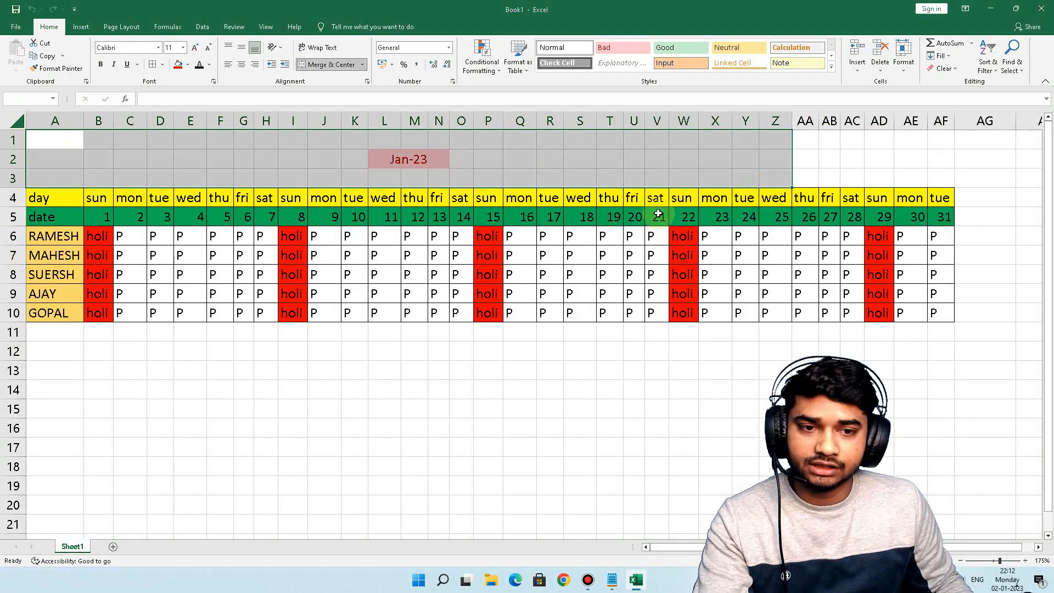
left_click(250, 157)
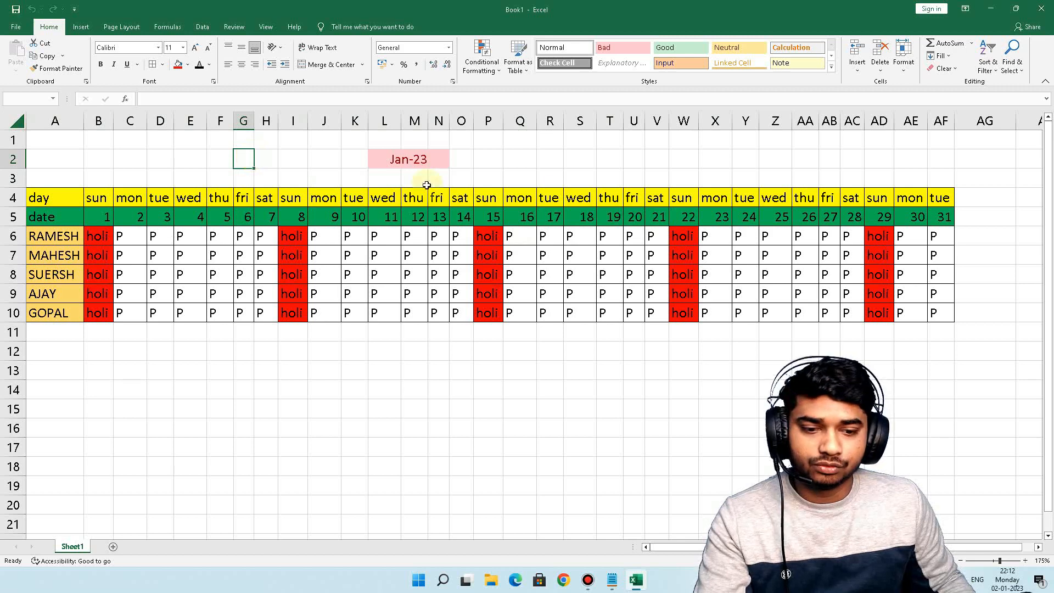
left_click_drag(887, 176, 78, 141)
left_click(77, 140)
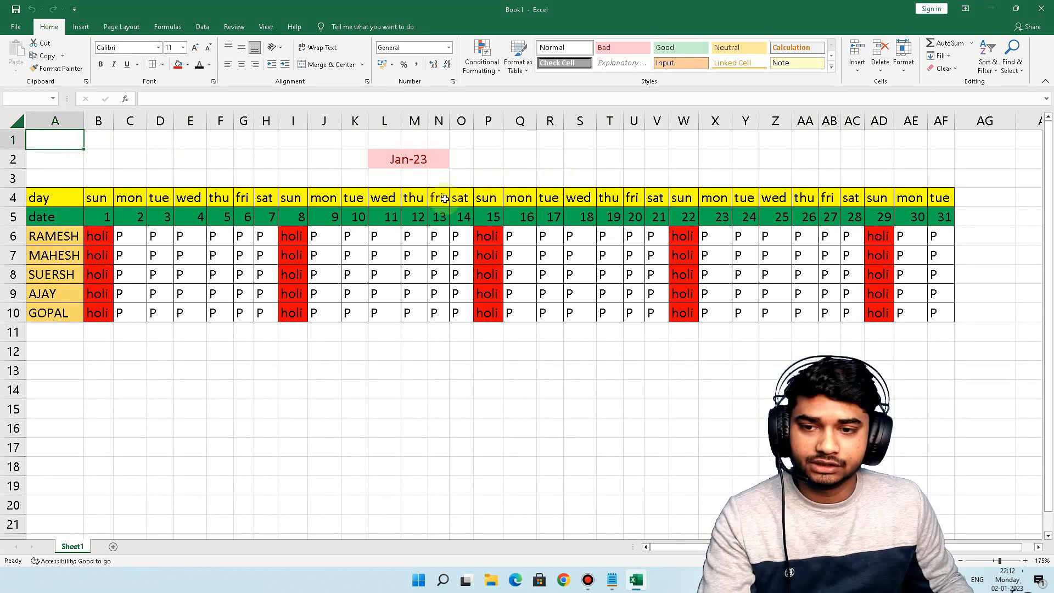
left_click_drag(79, 199, 945, 306)
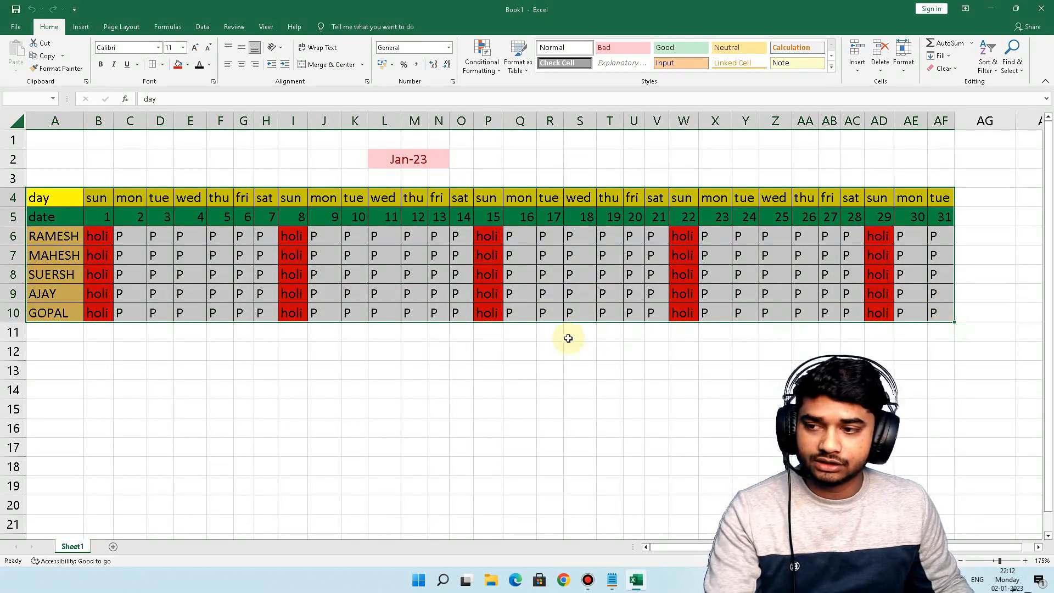
left_click(128, 238)
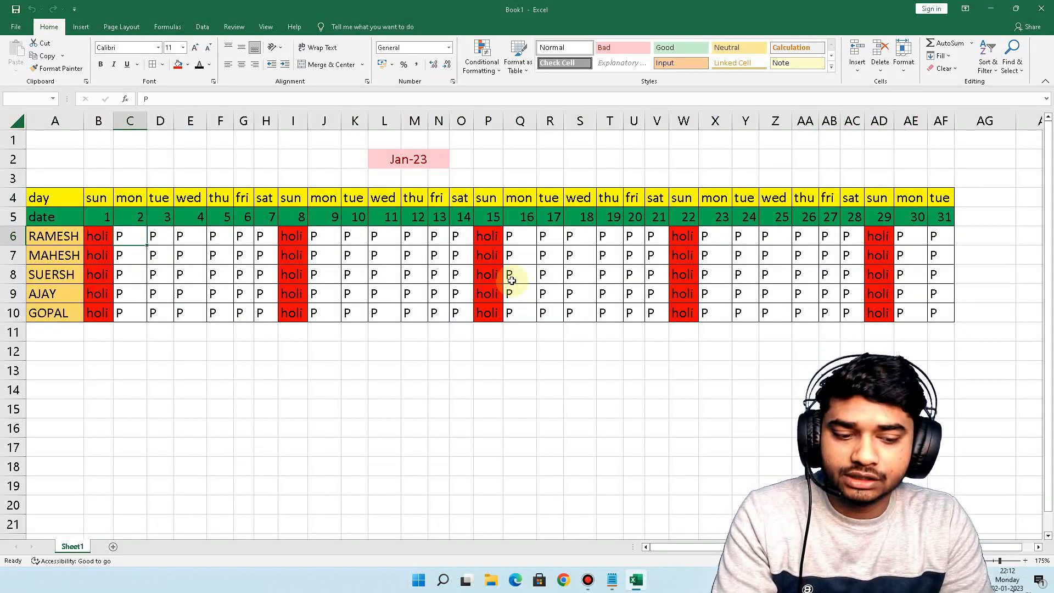
Step: Mark absences by entering A in cells M6, N8, U9 and U7
left_click(410, 231)
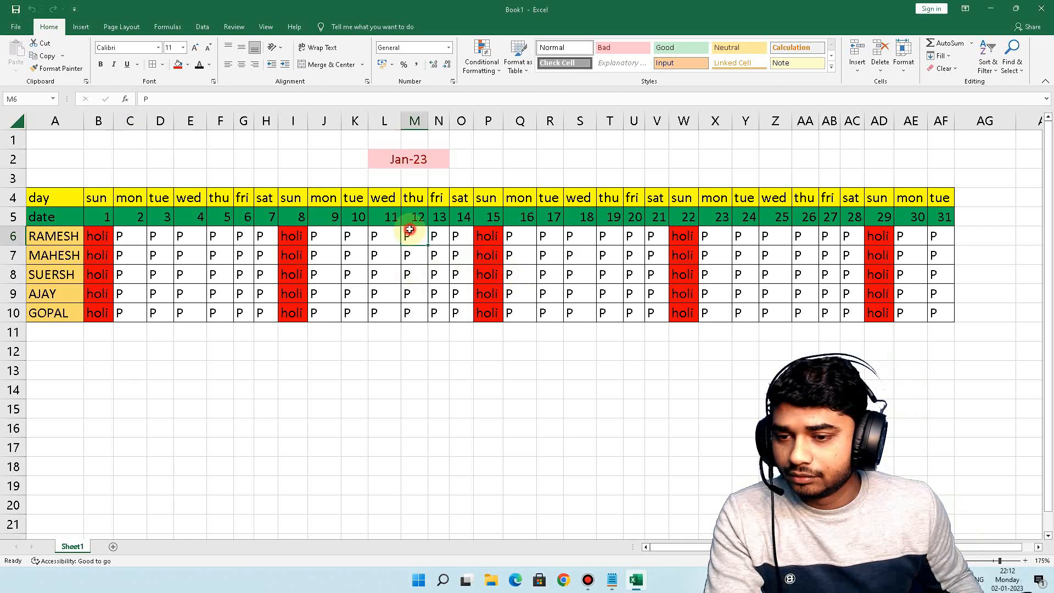
type("A")
left_click(439, 278)
type("A")
left_click(631, 289)
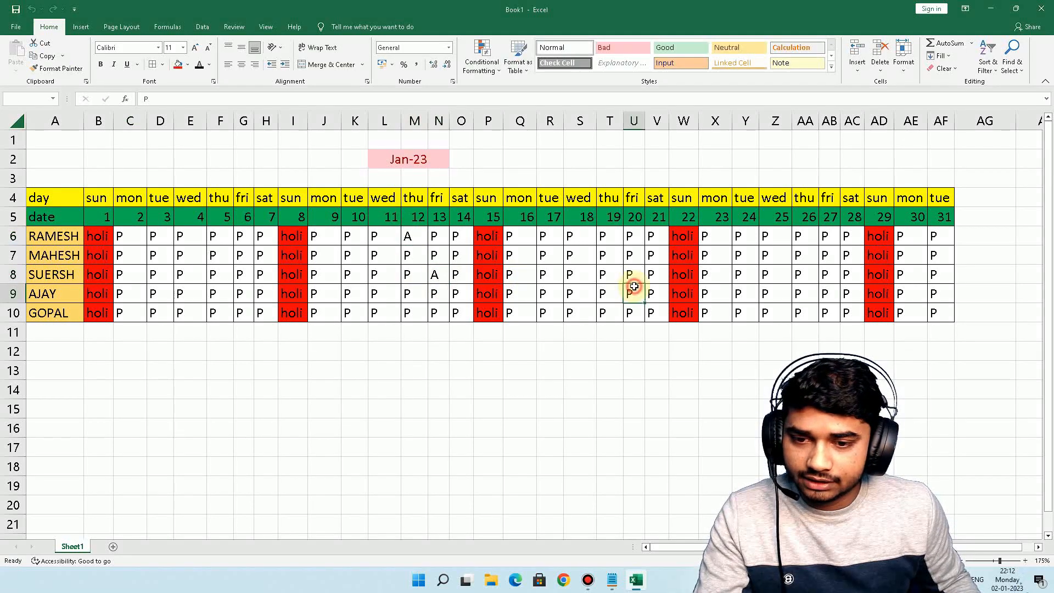
type("A")
left_click(625, 257)
type("A")
Step: Enter A for absences late in the month in Y7, AA8, AB9, AC6, AF7 and AF9
left_click(757, 262)
type("A")
left_click(808, 273)
type("A")
left_click(829, 289)
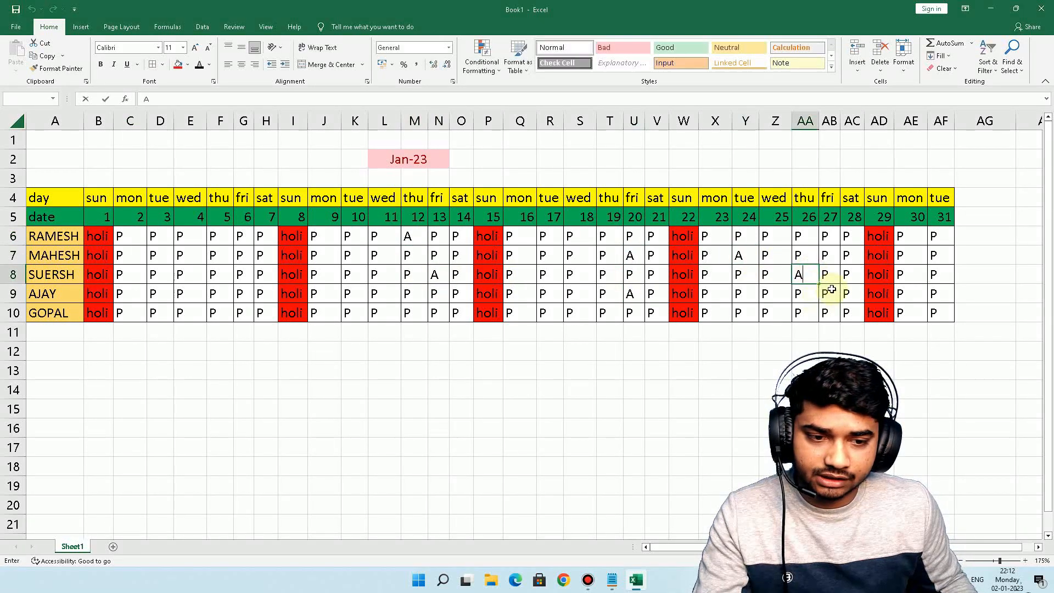
type("A")
left_click(853, 245)
type("A")
left_click(934, 256)
type("A")
left_click(935, 300)
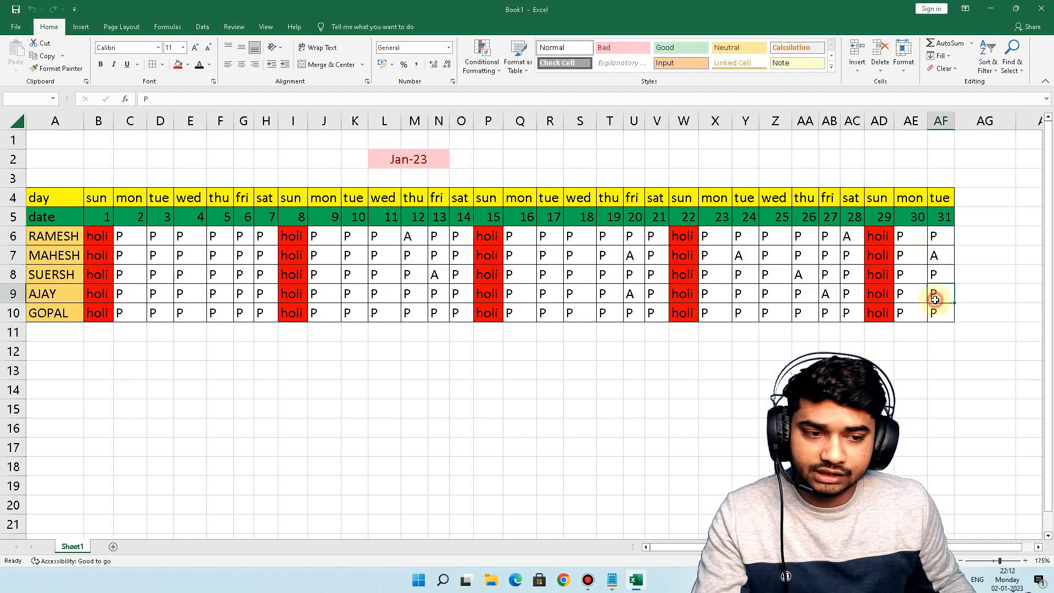
Step: Enter A for absences in the first week in E8, E10, C8, C6, E6 and H9
left_click(200, 278)
type("A")
left_click(184, 311)
type("A")
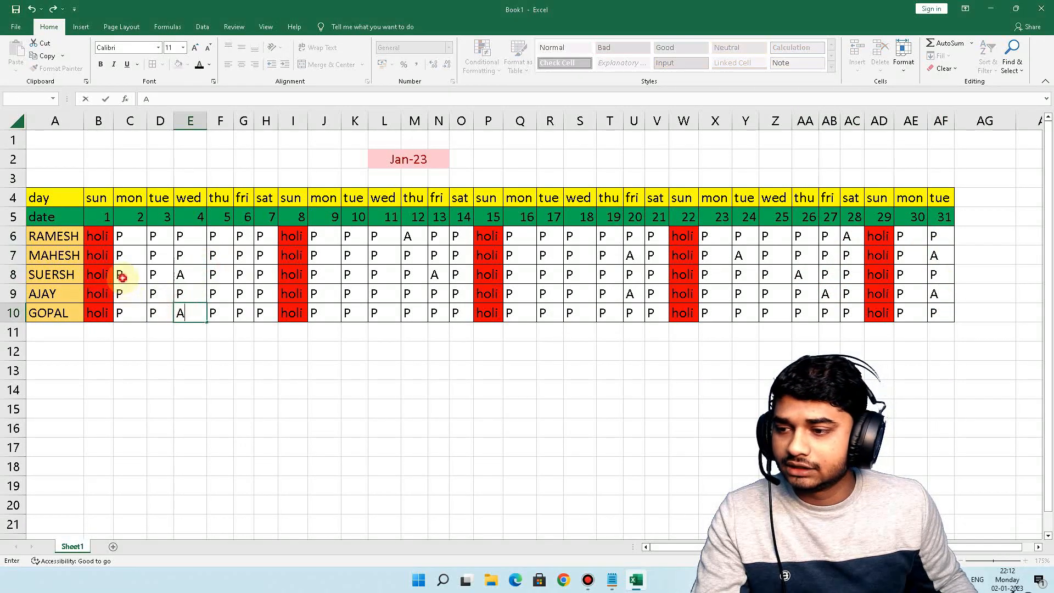
left_click(123, 273)
type("A")
left_click(137, 243)
type("A")
left_click(190, 237)
type("A")
left_click(264, 294)
type("A")
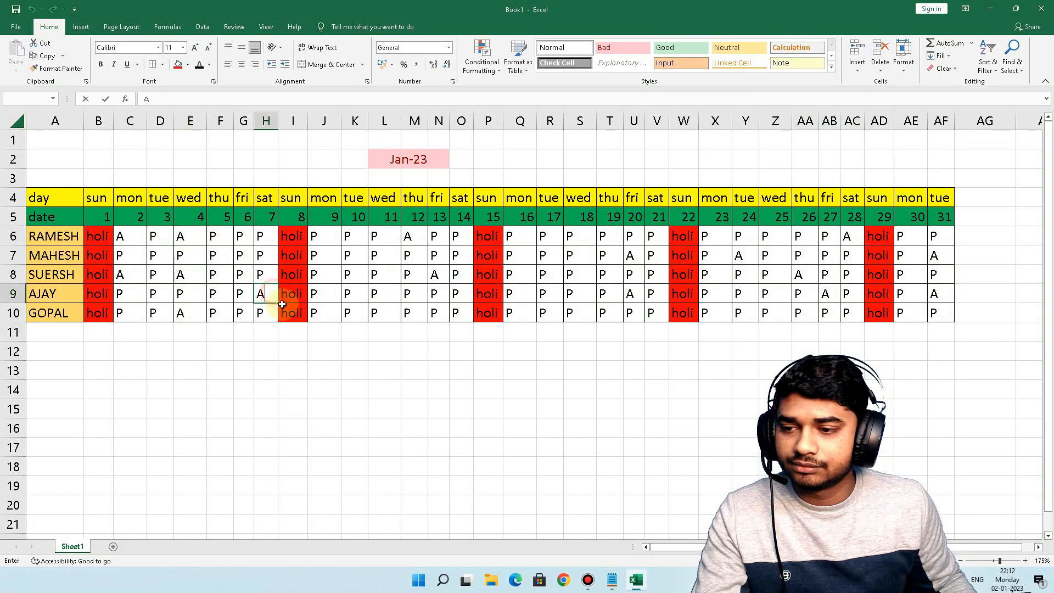
Step: Add a conditional formatting rule to C6:AF10 that gives cells containing the text A a Light Red Fill
left_click(383, 308)
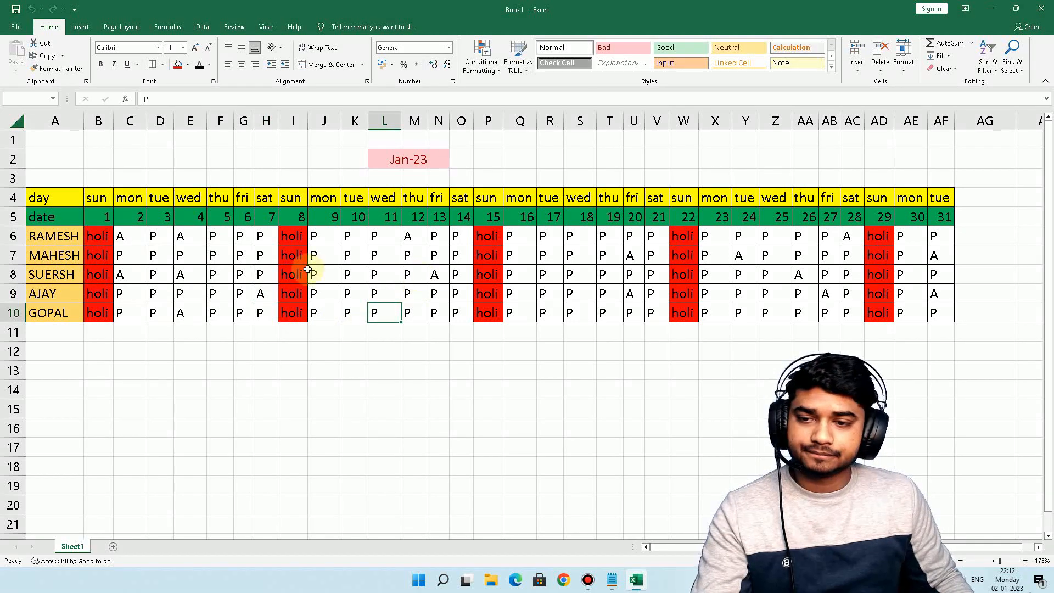
left_click_drag(122, 236, 934, 324)
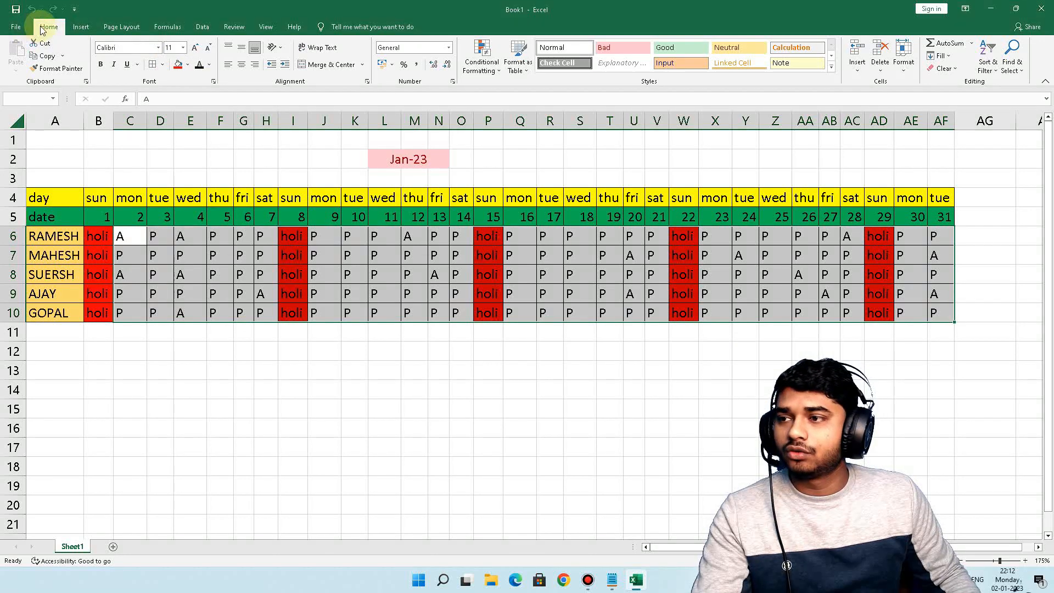
left_click(482, 65)
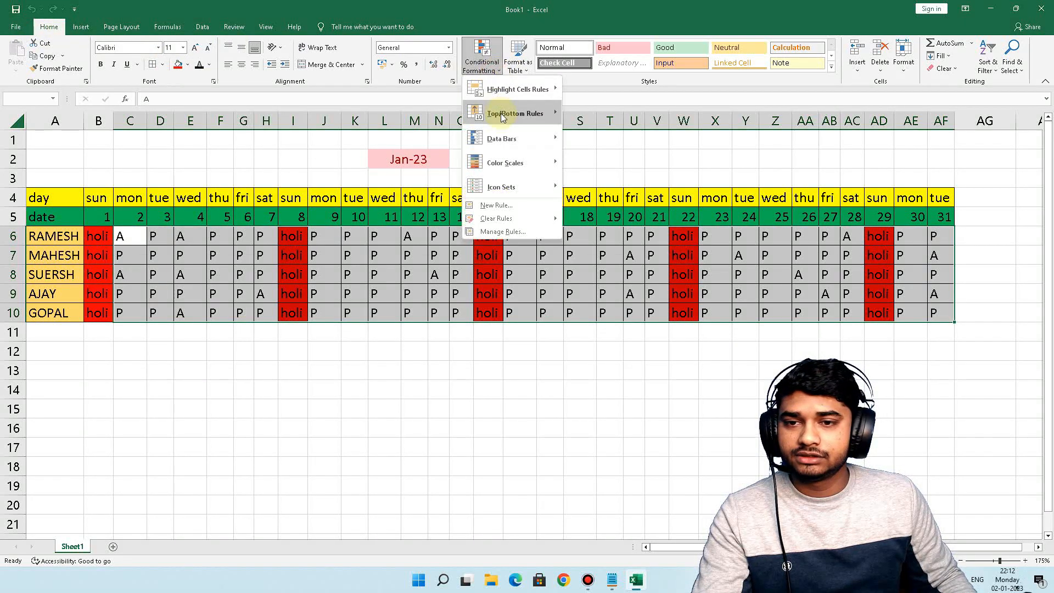
mouse_move(504, 93)
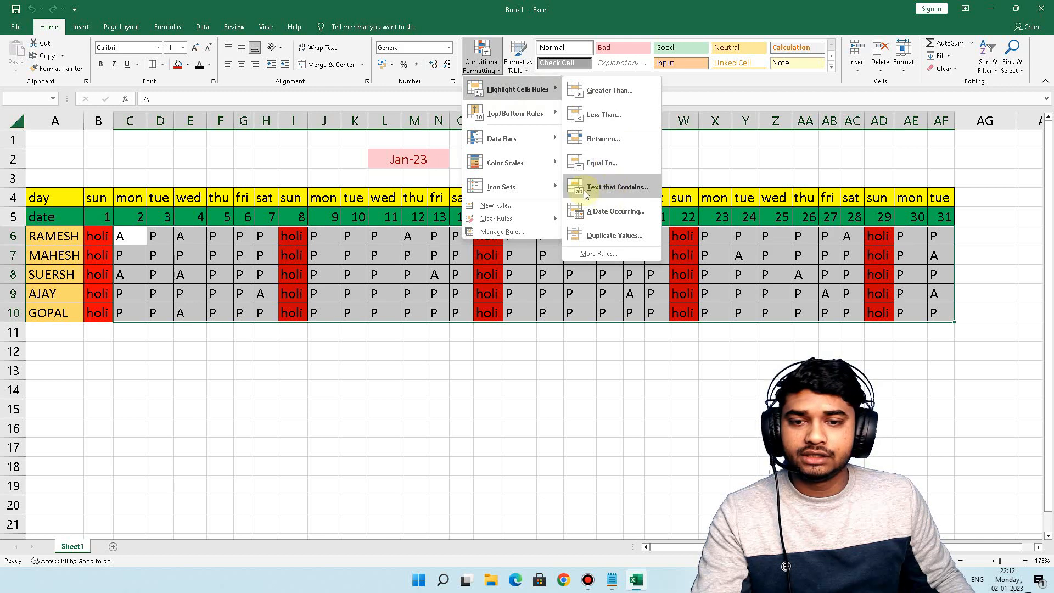
left_click(604, 188)
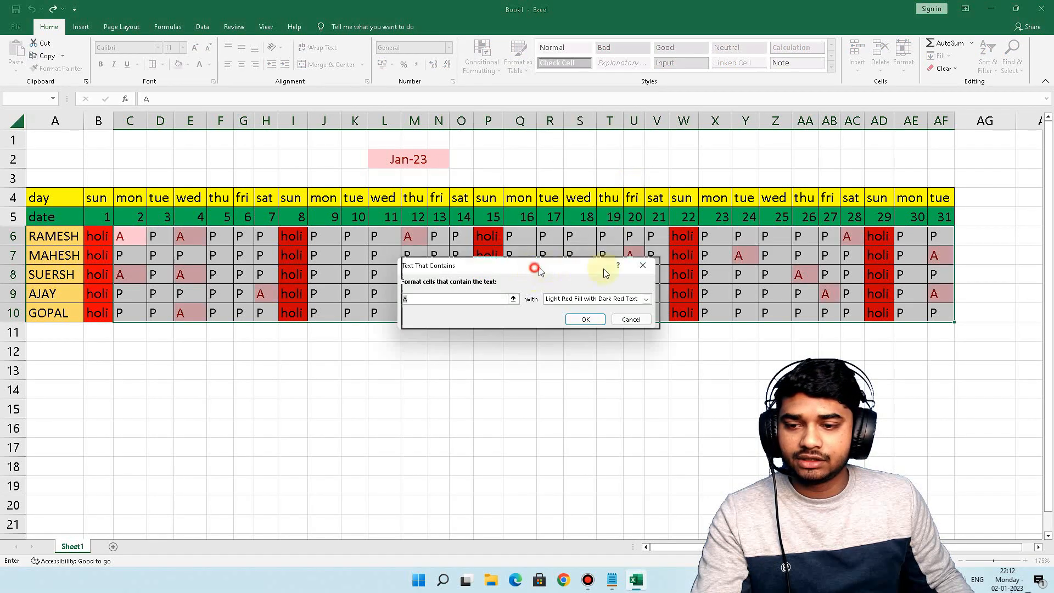
left_click_drag(535, 268, 613, 289)
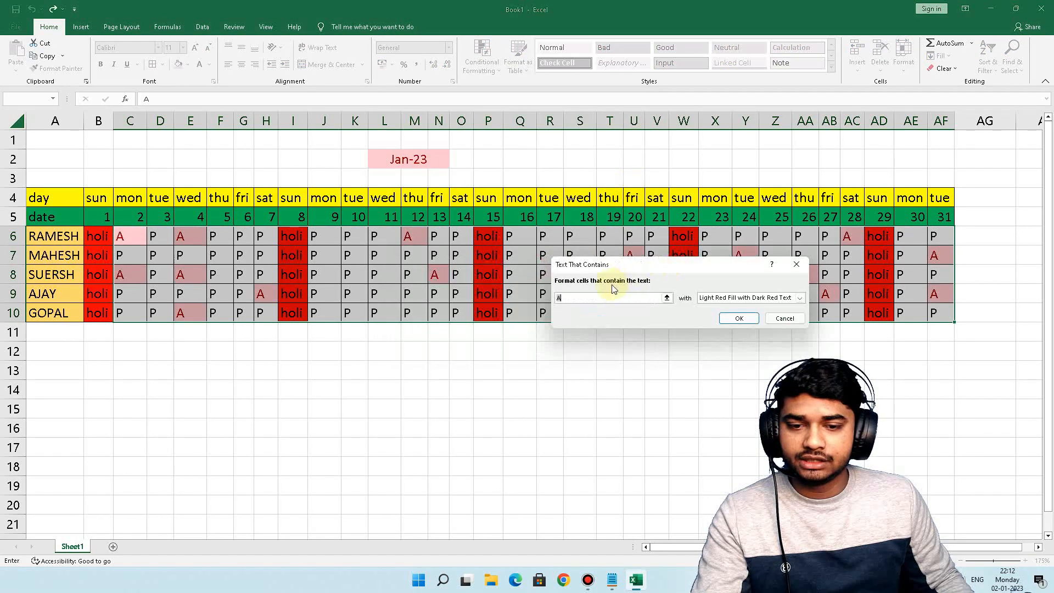
left_click(742, 300)
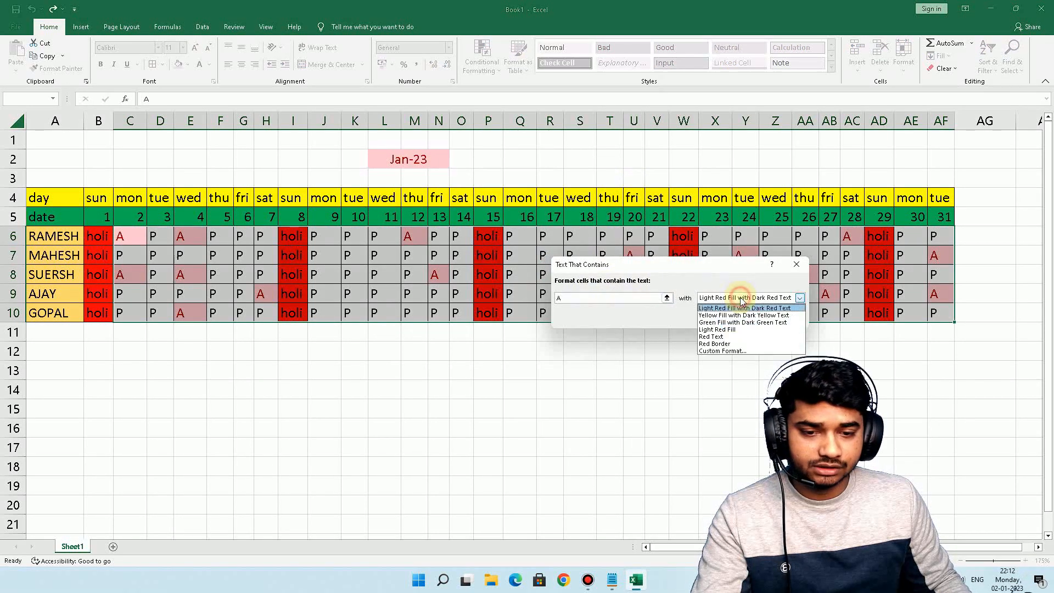
left_click(733, 332)
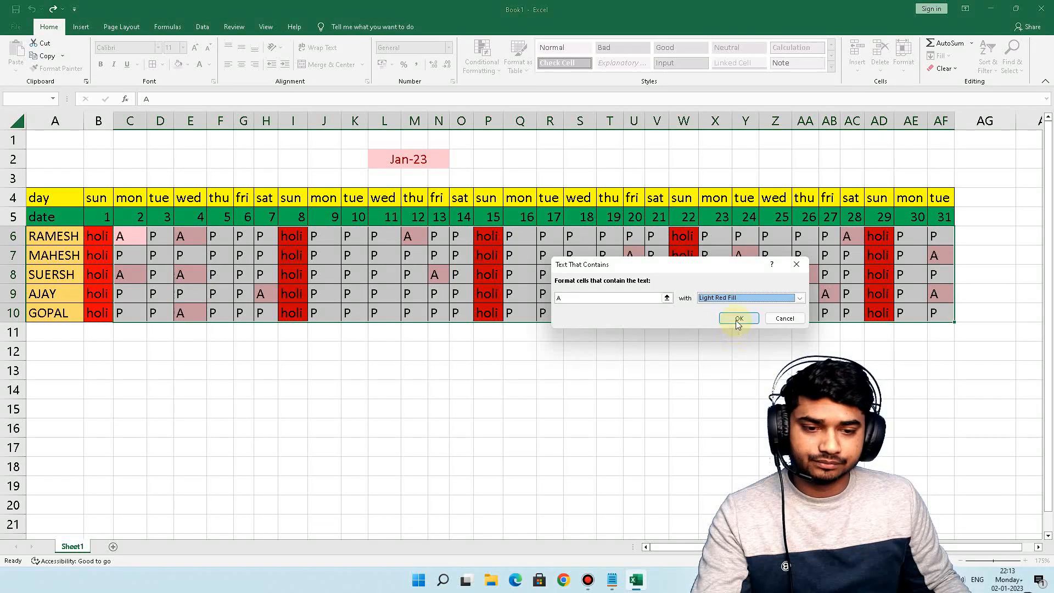
left_click(736, 319)
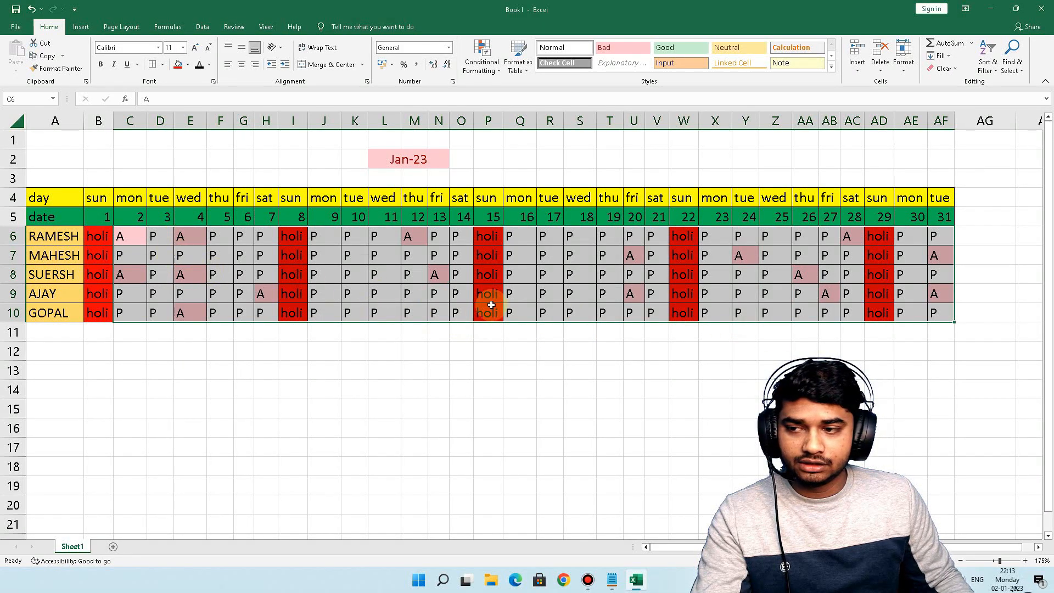
Step: Add a conditional formatting rule to C6:AF10 that formats cells containing P with Green Fill with Dark Green Text
left_click_drag(144, 237, 936, 313)
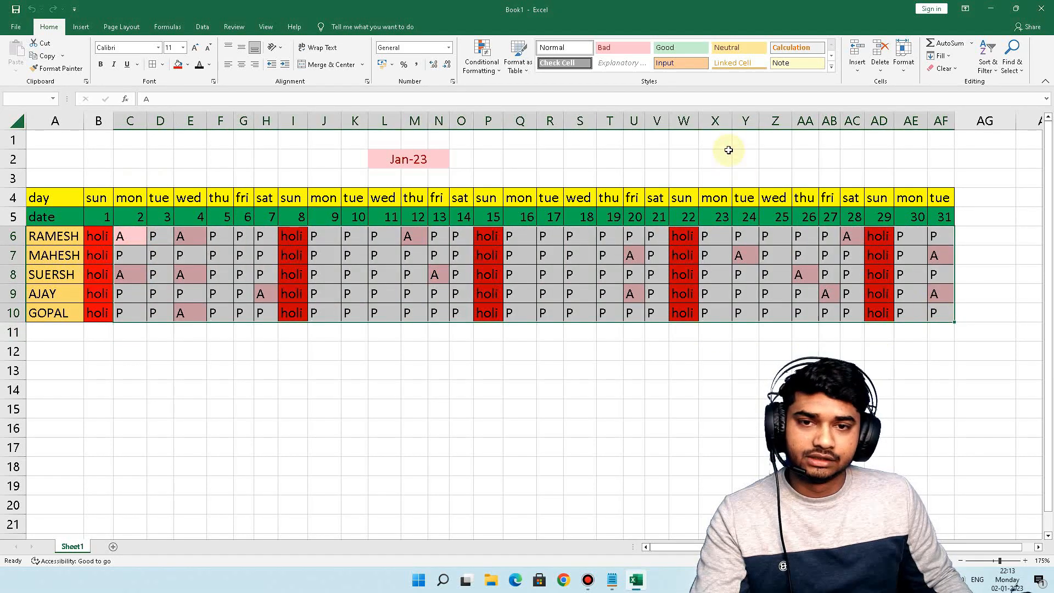
left_click(479, 67)
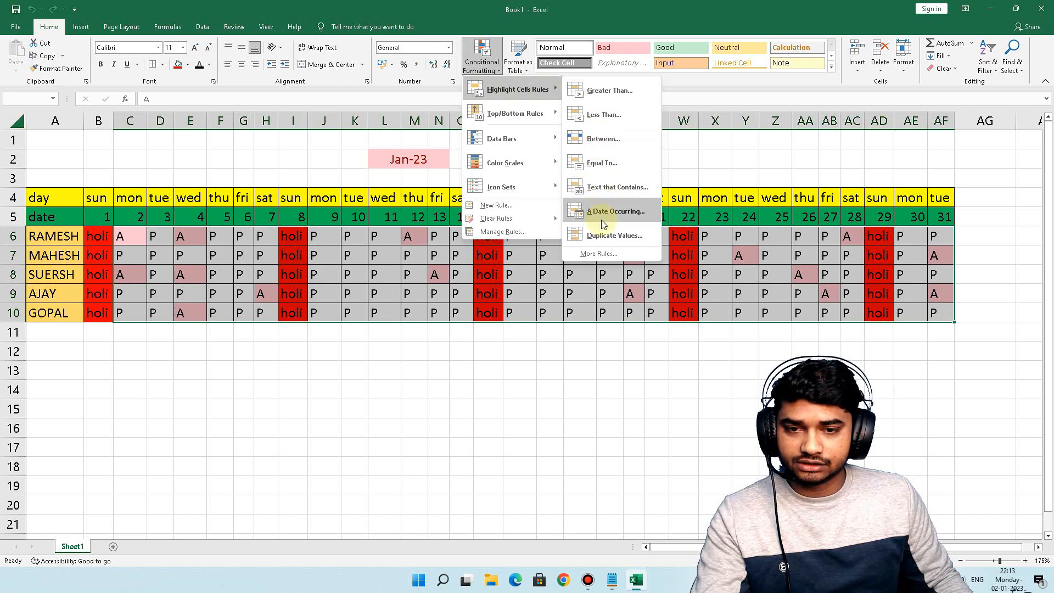
left_click(611, 189)
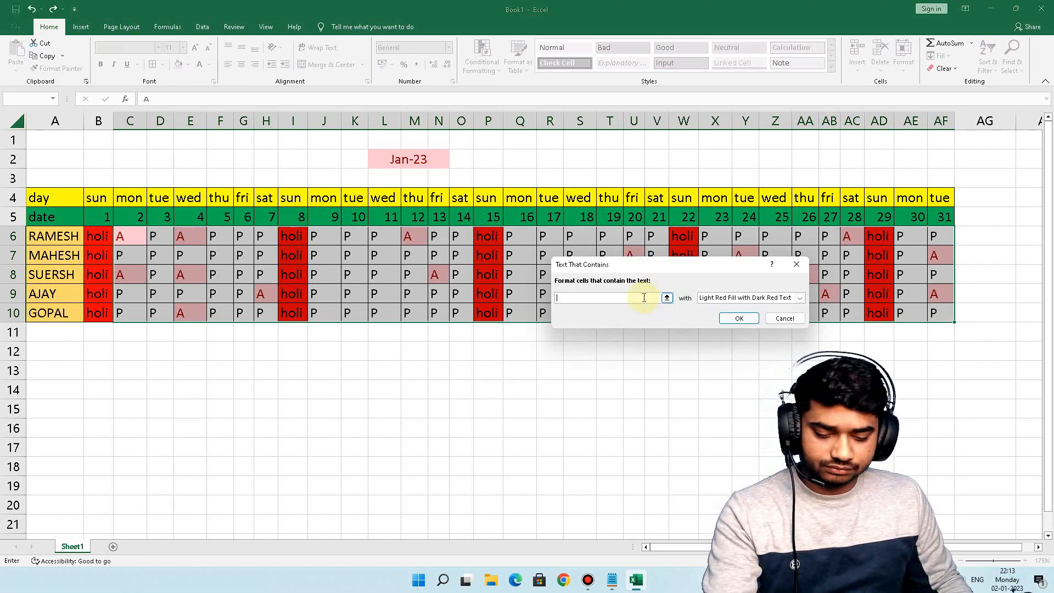
type("P")
left_click(726, 299)
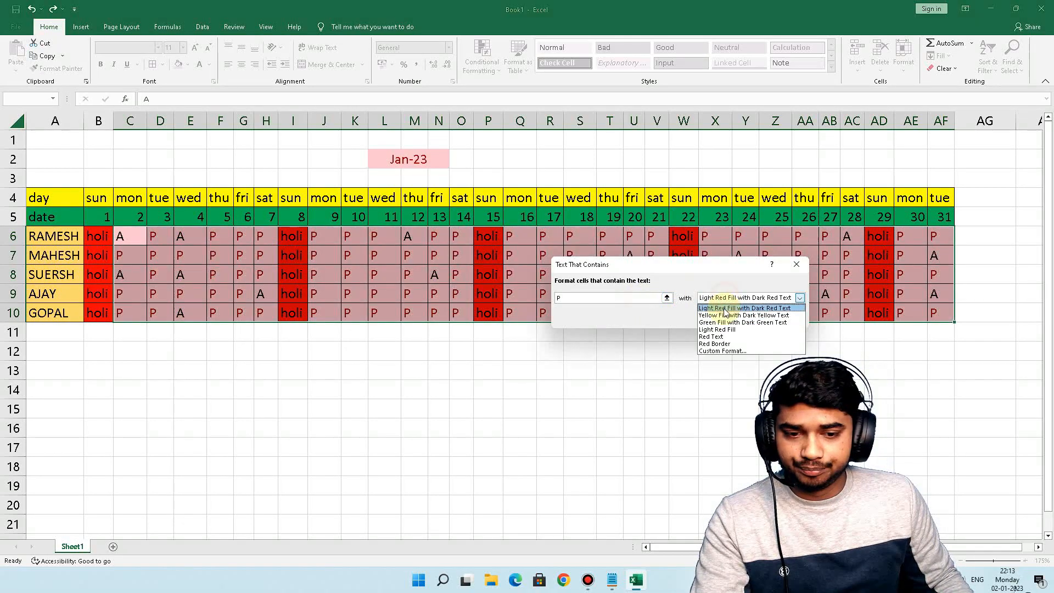
left_click(721, 323)
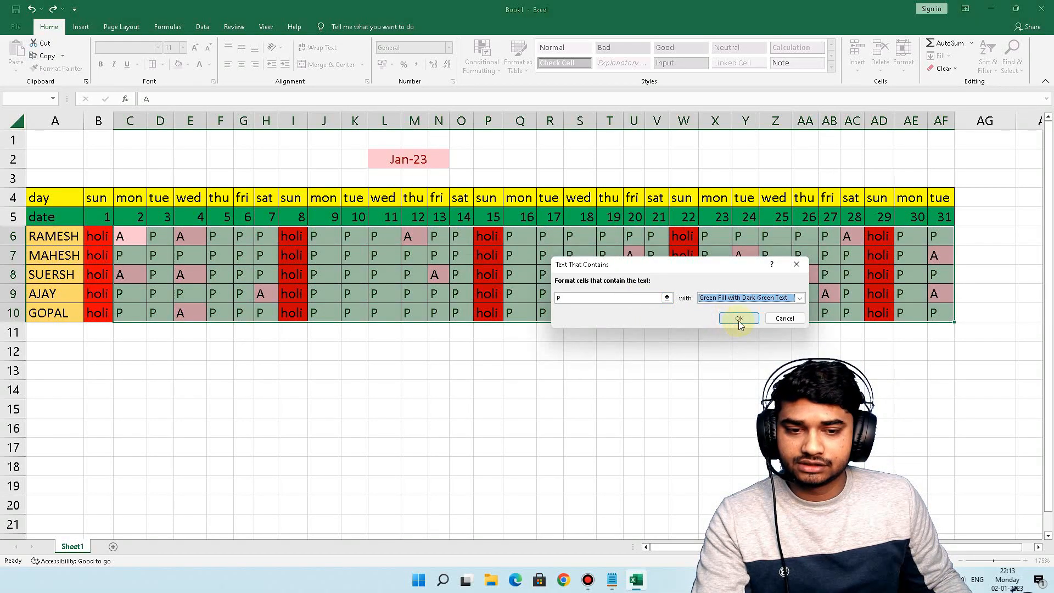
left_click(738, 318)
left_click(612, 347)
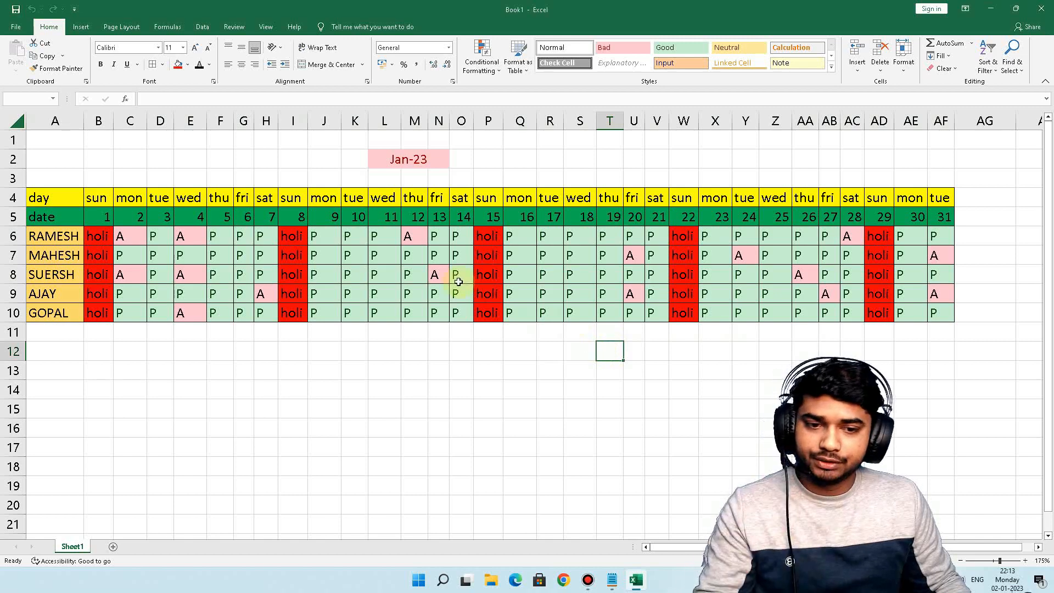
Step: Change the attendance mark in S8 to A and the one in Y7 to P
scroll(466, 318, "down", 2)
scroll(171, 251, "up", 1)
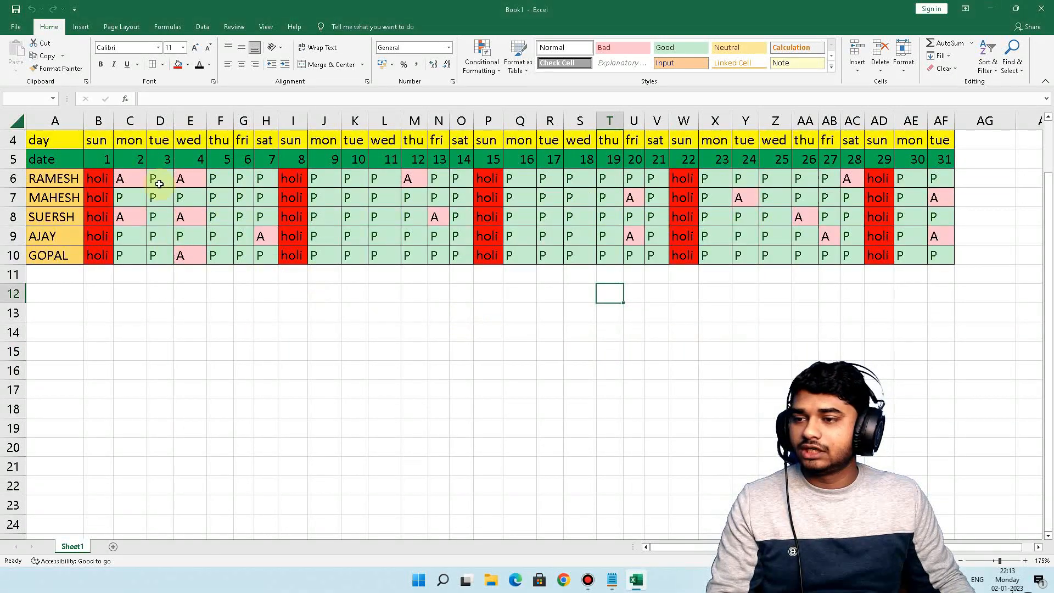
left_click(159, 202)
left_click(164, 212)
left_click(211, 210)
left_click(566, 214)
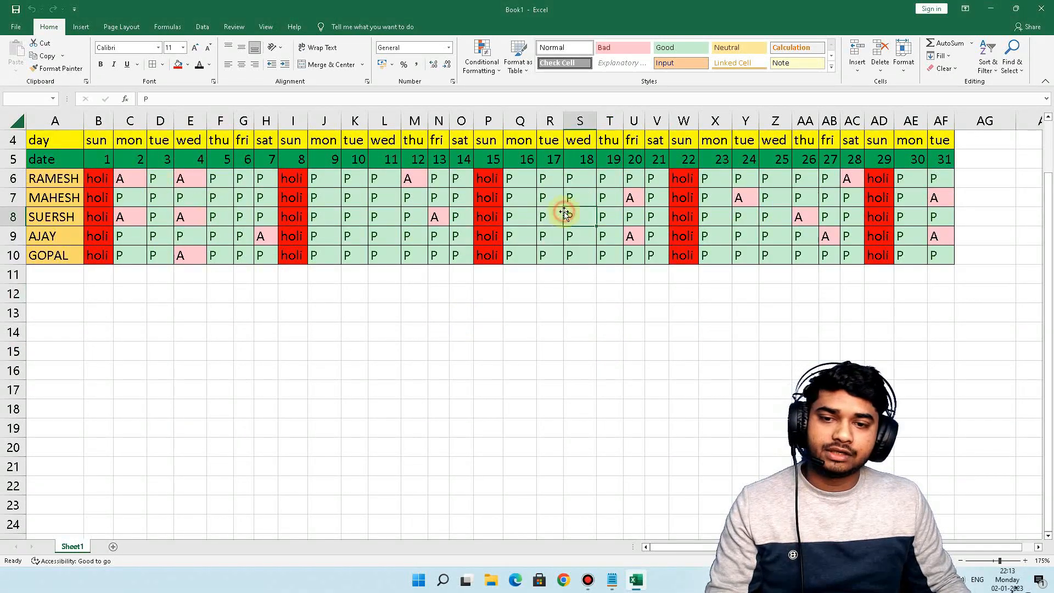
type("A")
left_click(595, 249)
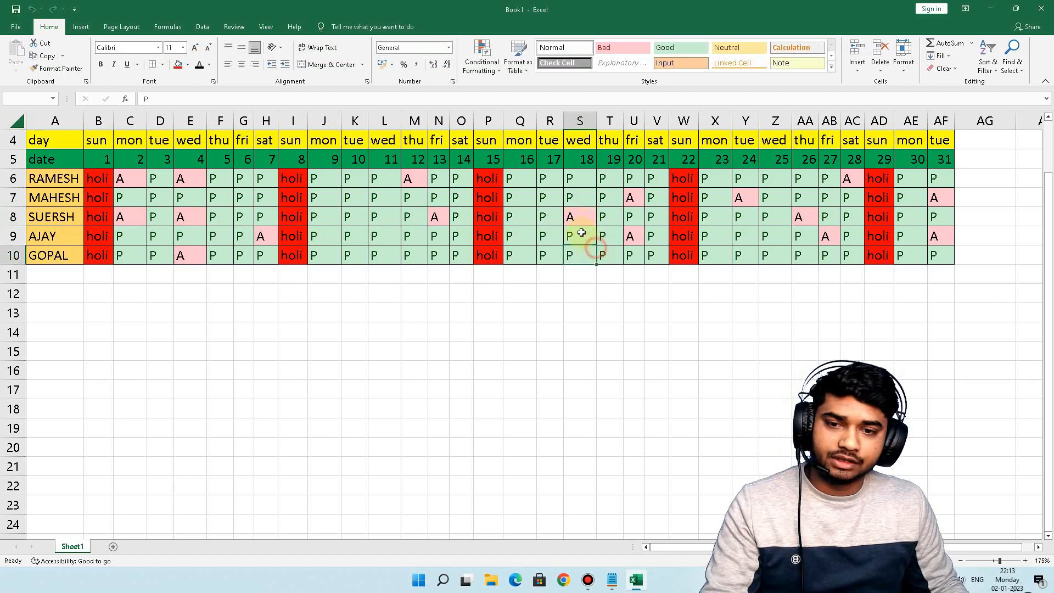
left_click(745, 201)
type("P")
left_click(766, 280)
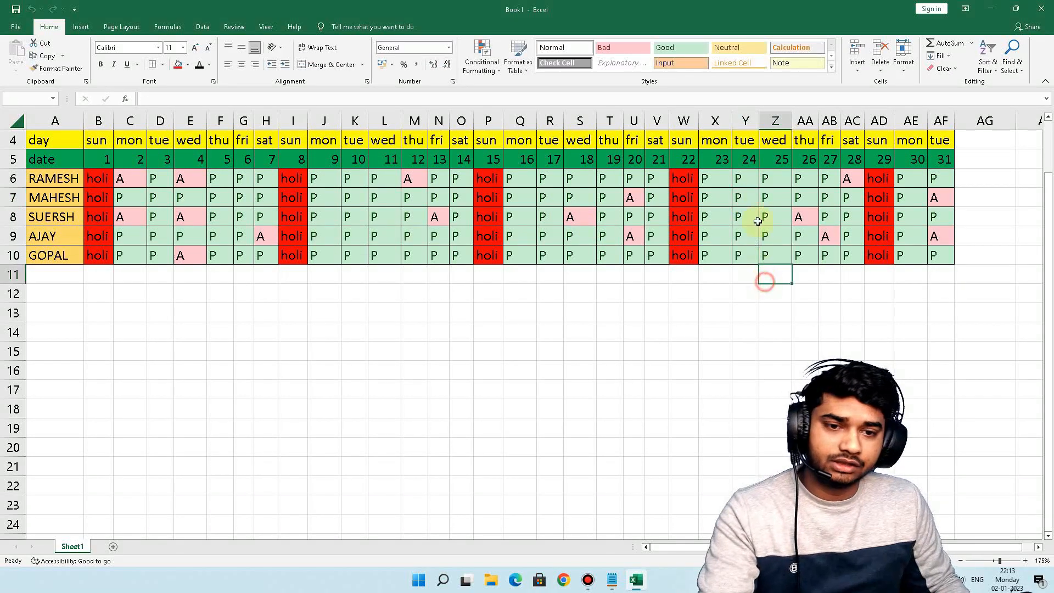
Step: Set the font color of the day and date header rows, A4 to AF5, to standard Blue
scroll(157, 239, "up", 1)
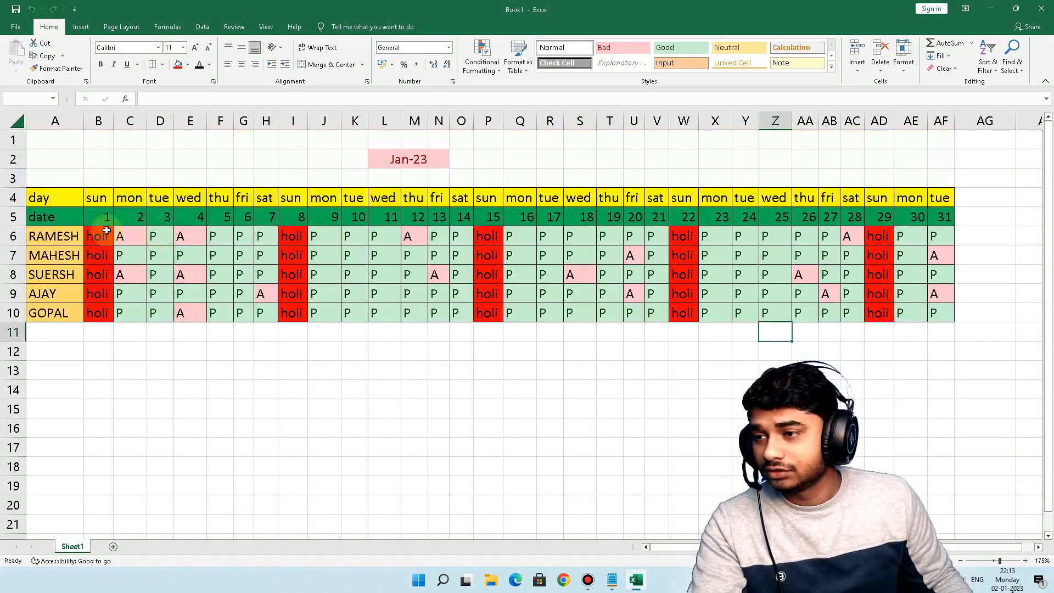
left_click_drag(41, 215, 940, 196)
left_click(187, 65)
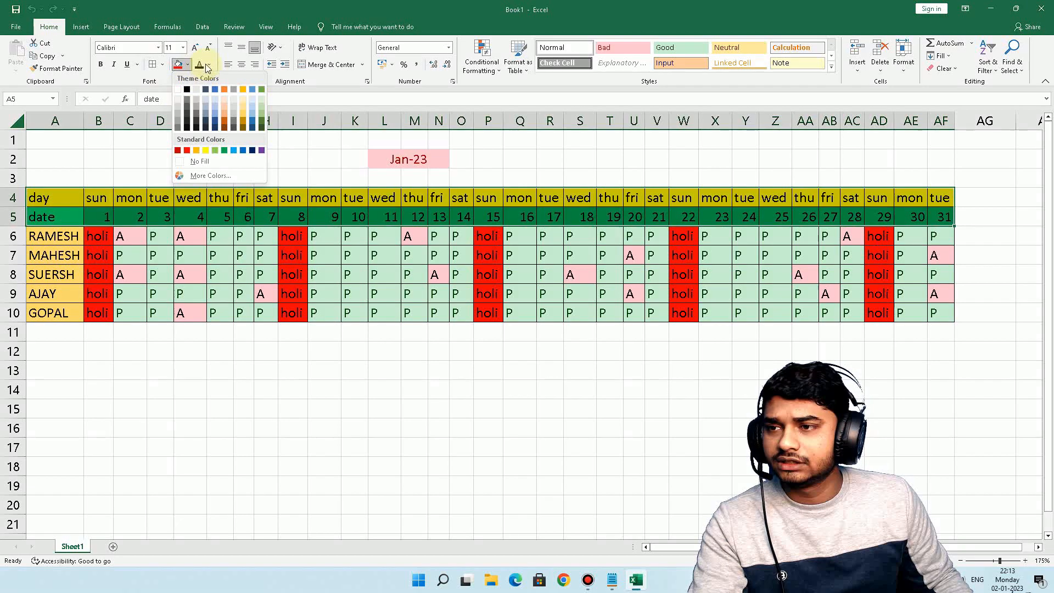
left_click(210, 65)
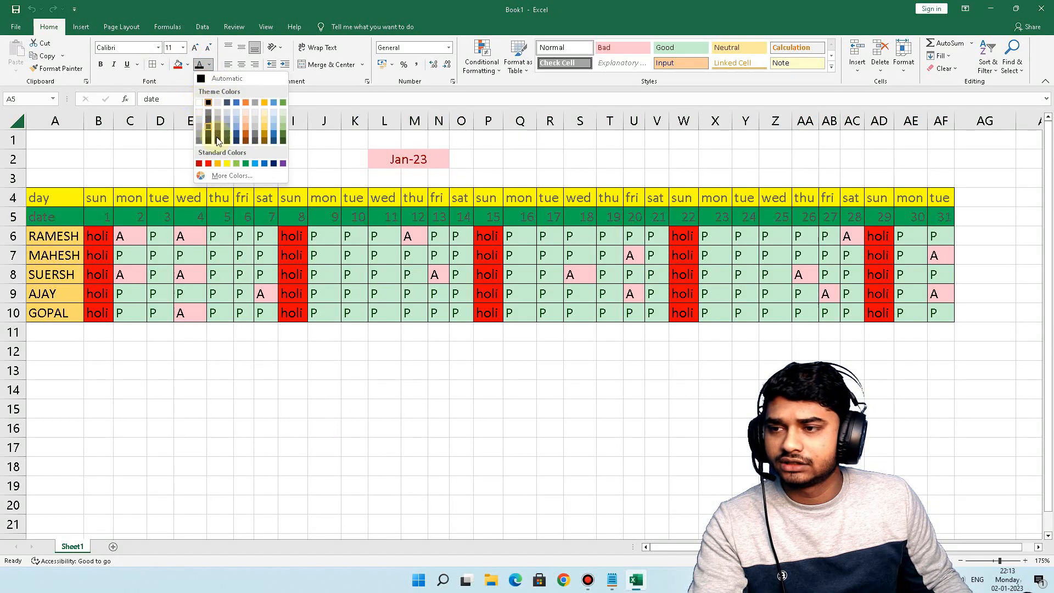
left_click(264, 163)
left_click(292, 274)
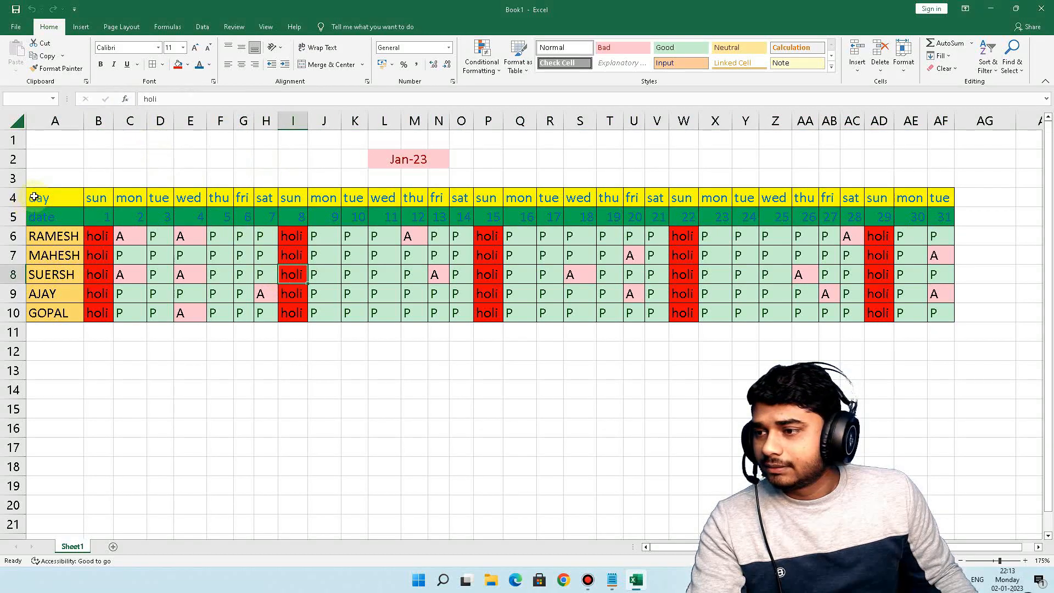
Step: Make the text of the day and date header rows, A4 to AF5, bold
left_click_drag(41, 199, 940, 214)
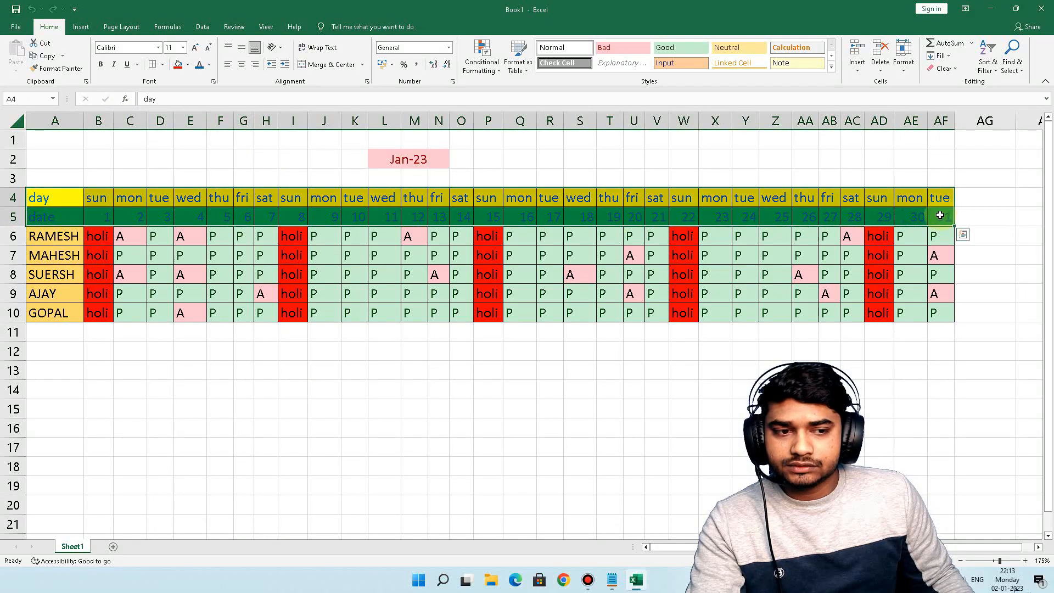
left_click(103, 66)
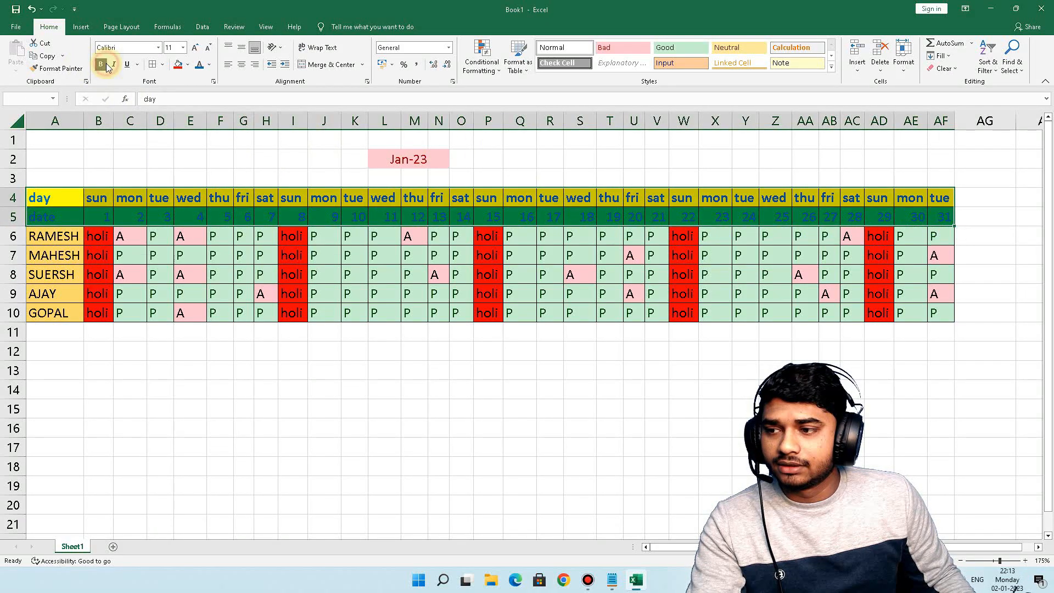
left_click(317, 369)
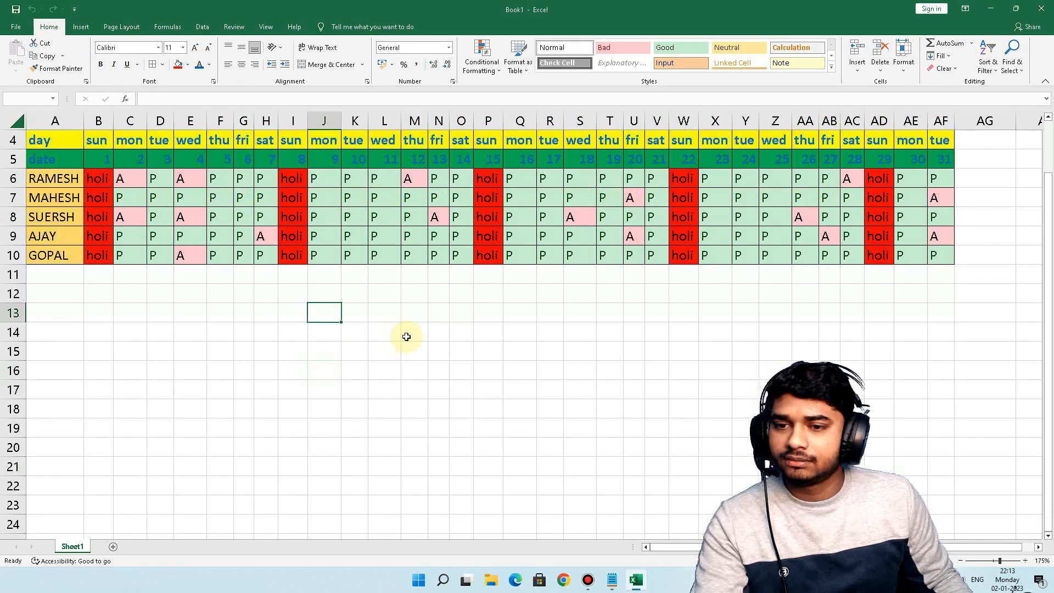
Step: Enter the summary headings PRESENT, ABSENT and TOTAL DAYS in AG4, AH4 and AI4
scroll(406, 337, "down", 2)
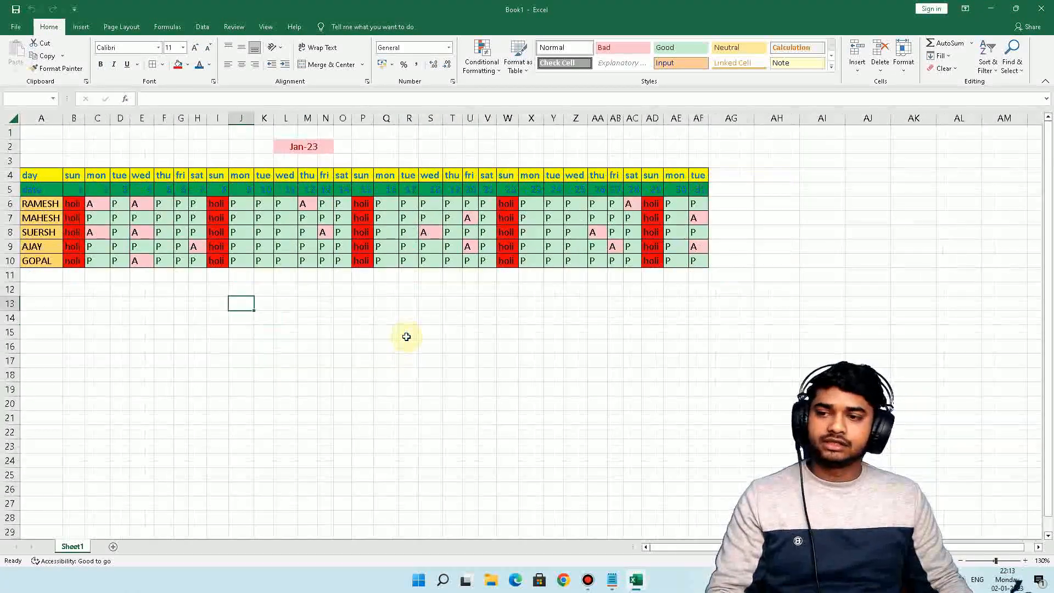
scroll(406, 337, "up", 1)
left_click(902, 196)
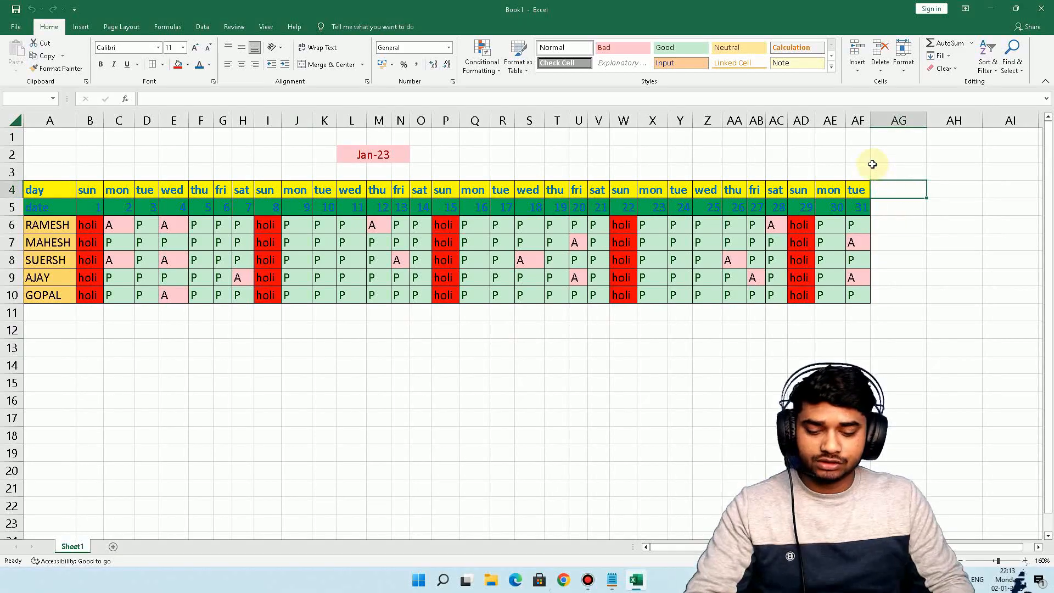
type("p")
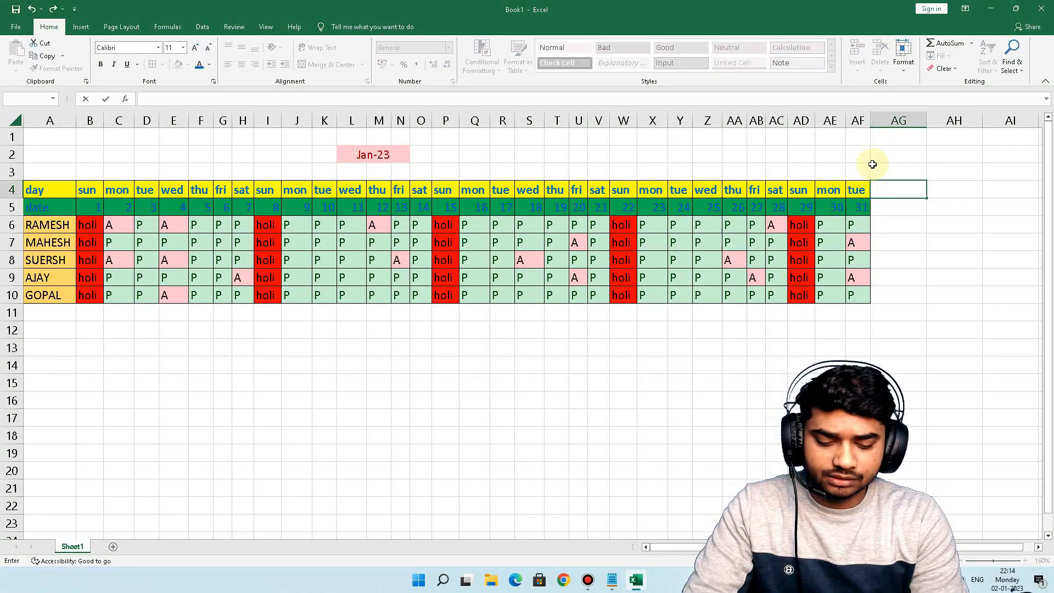
type("RESENT")
key("Tab")
type("ABS")
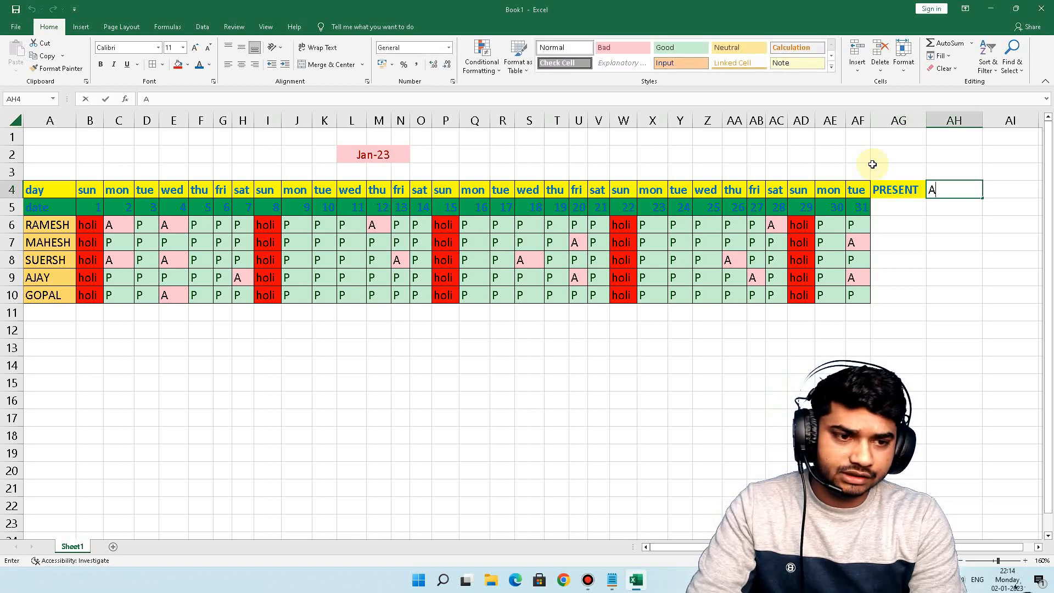
key("Tab")
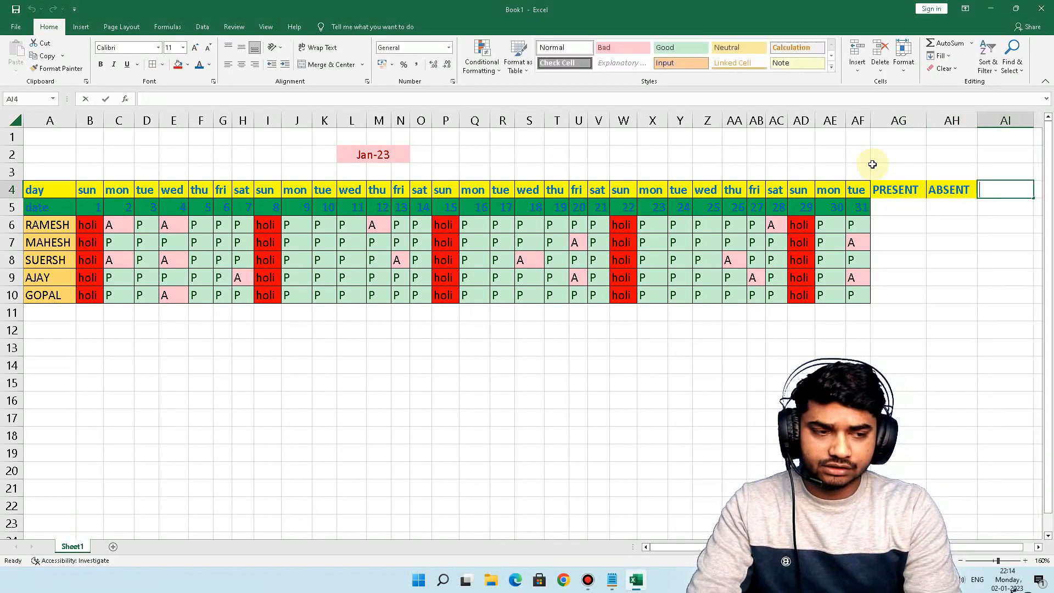
type("TOTAL DAYS")
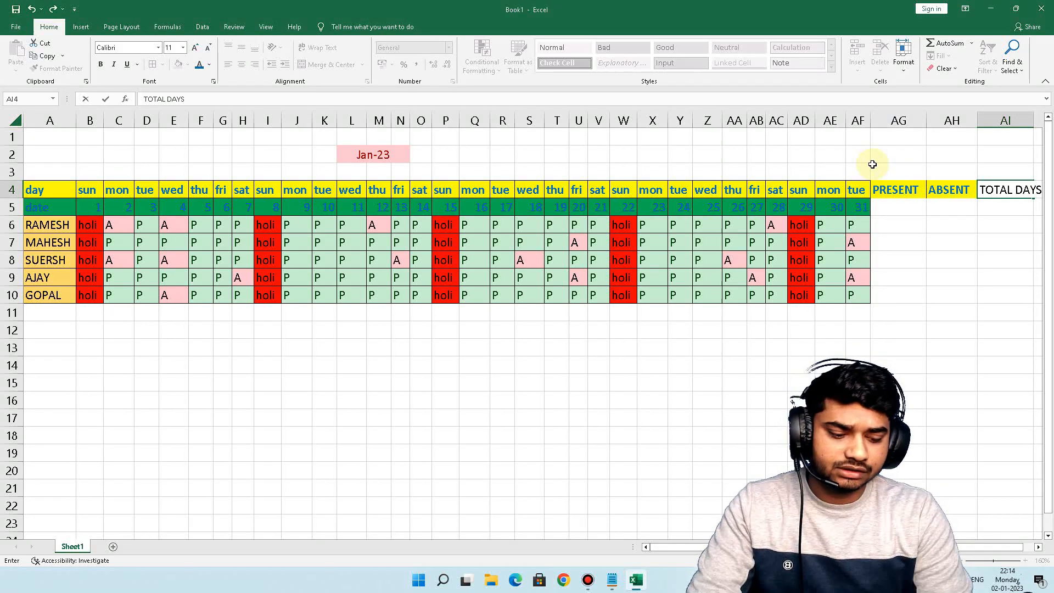
key("Return")
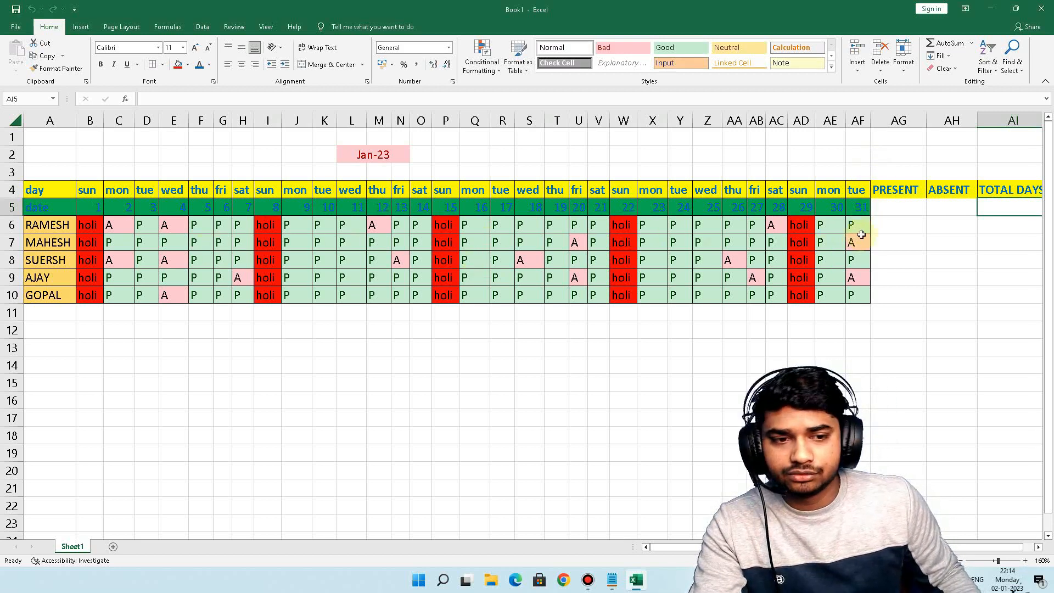
left_click_drag(854, 227, 95, 233)
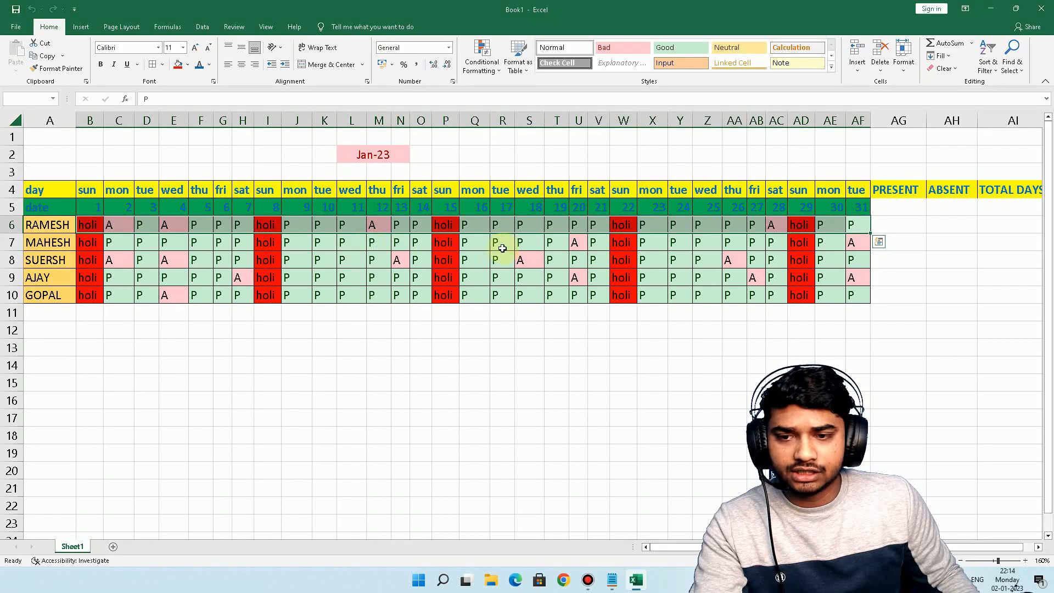
left_click(997, 224)
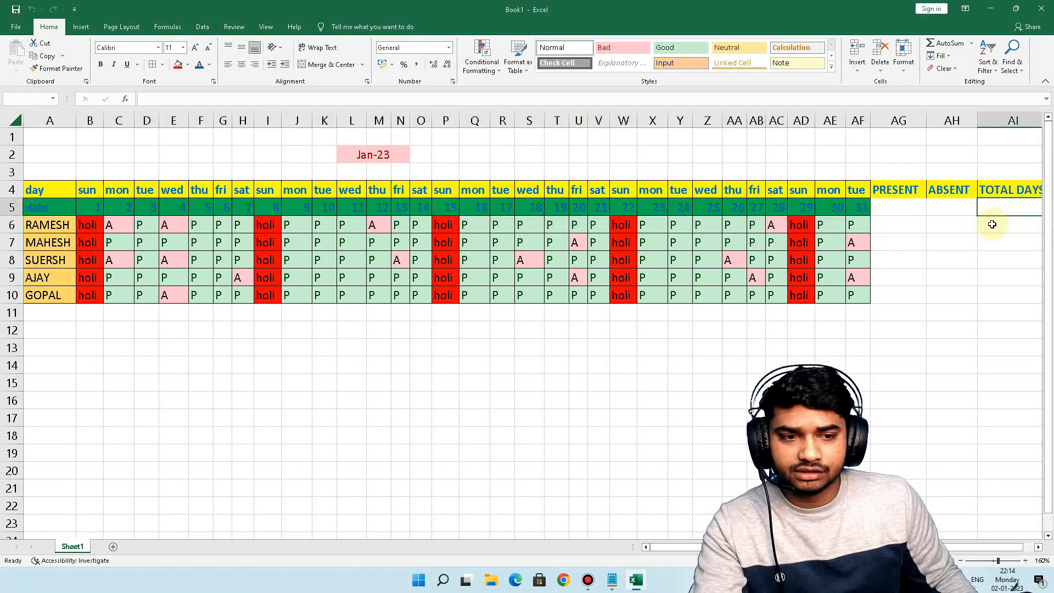
Step: Calculate the total days in AI6 with =31-5 and fill the formula down through AI10
type("=31")
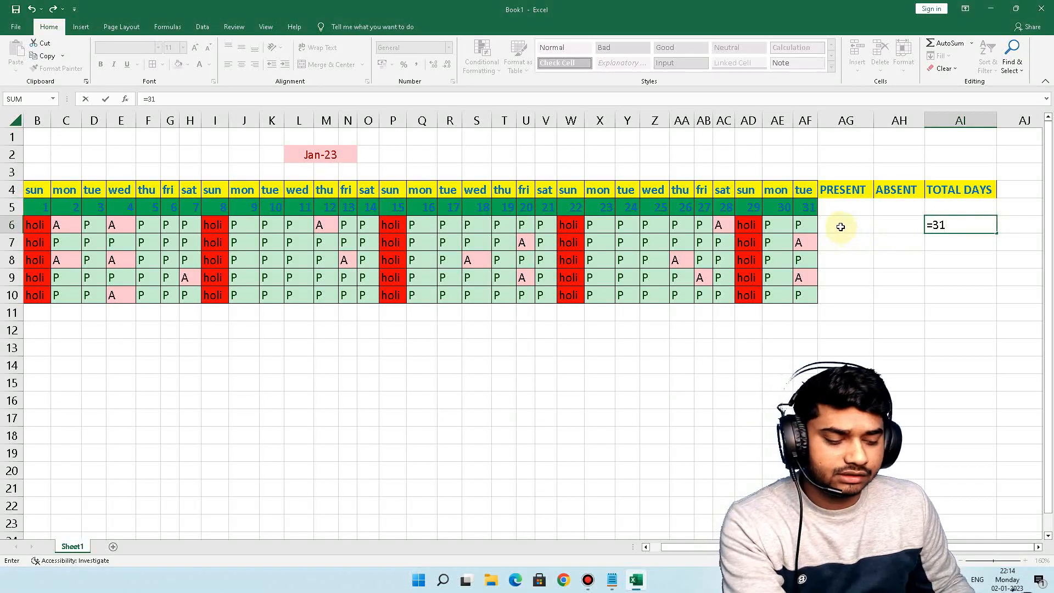
type("-5")
key("Return")
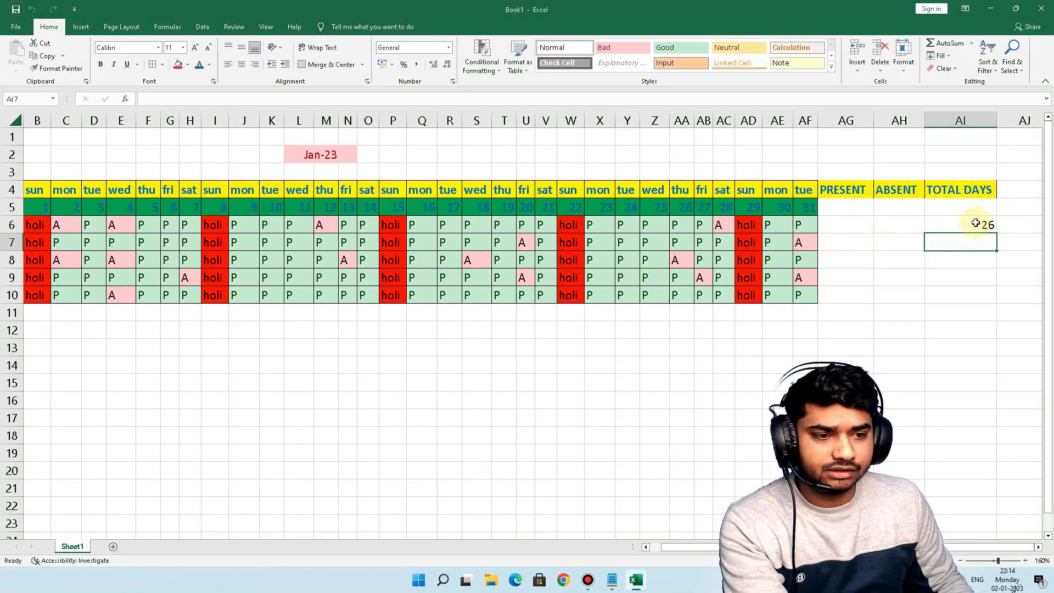
left_click(978, 224)
left_click_drag(996, 234, 988, 299)
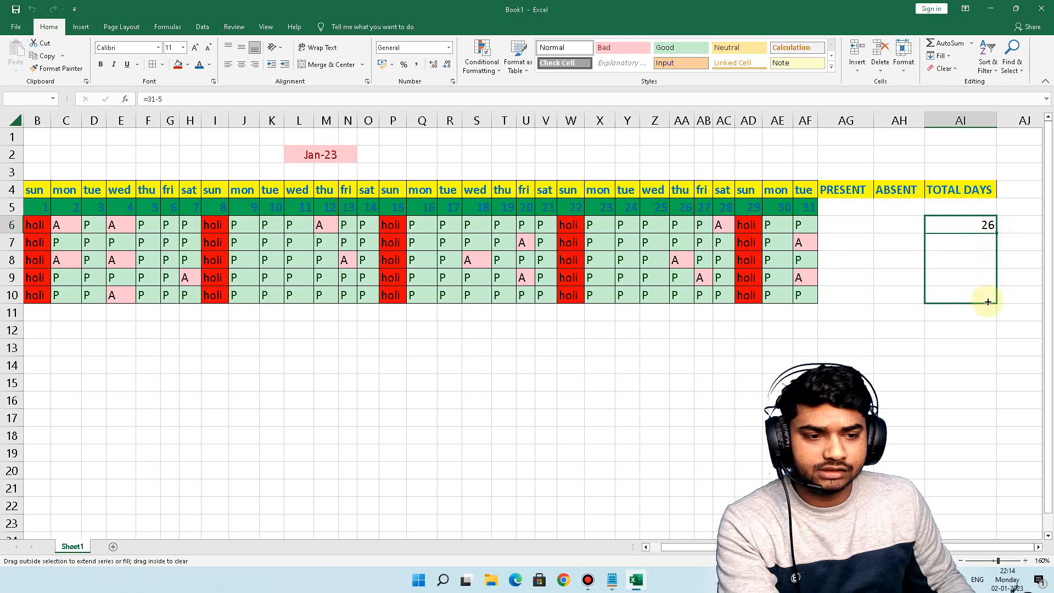
left_click(968, 262)
left_click(877, 213)
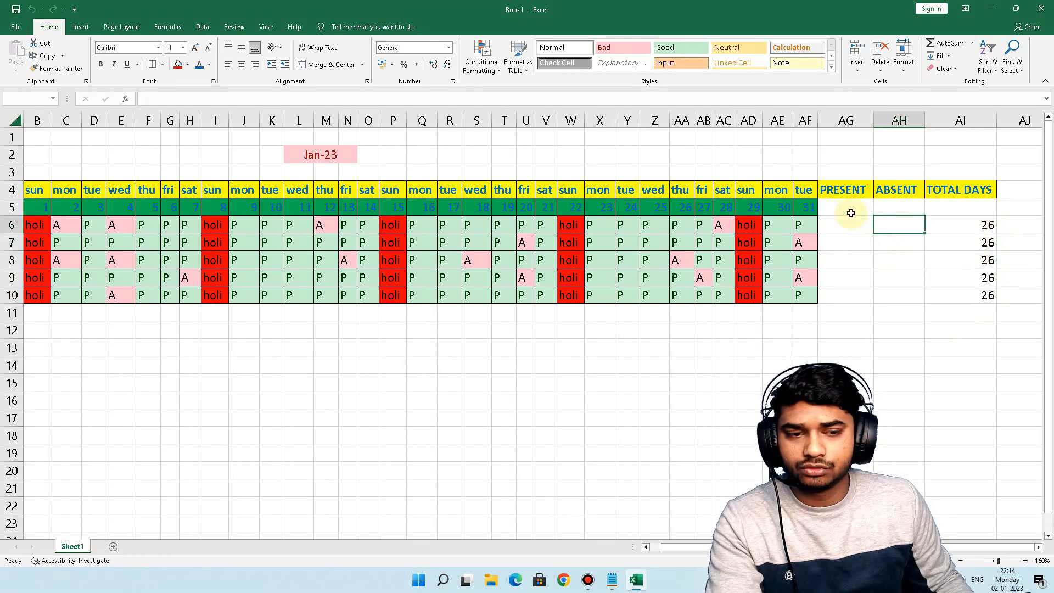
left_click(845, 211)
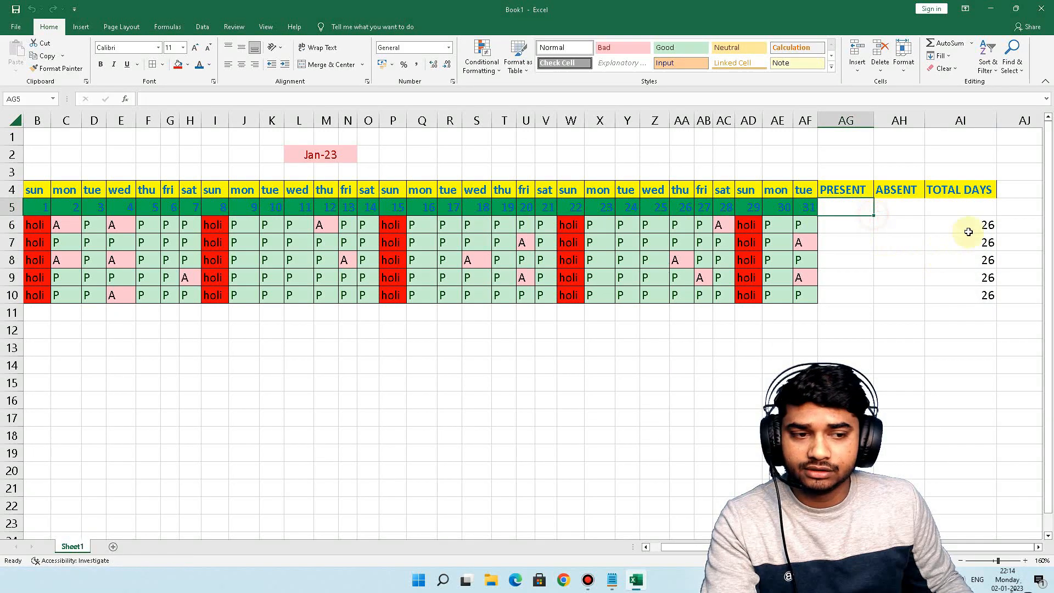
left_click_drag(969, 224, 977, 302)
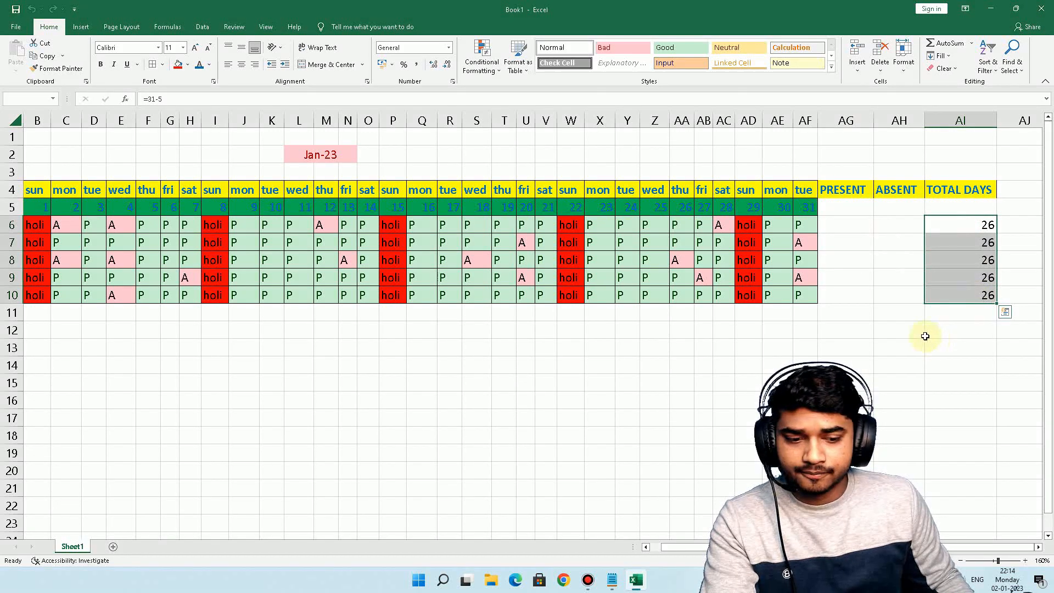
left_click_drag(676, 547, 662, 557)
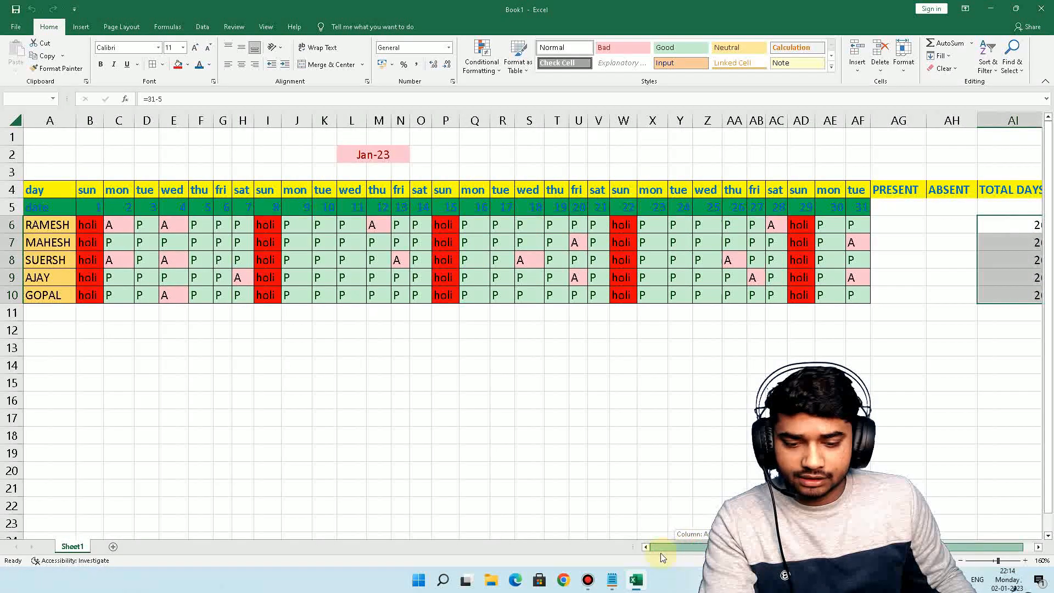
left_click(902, 242)
left_click(901, 226)
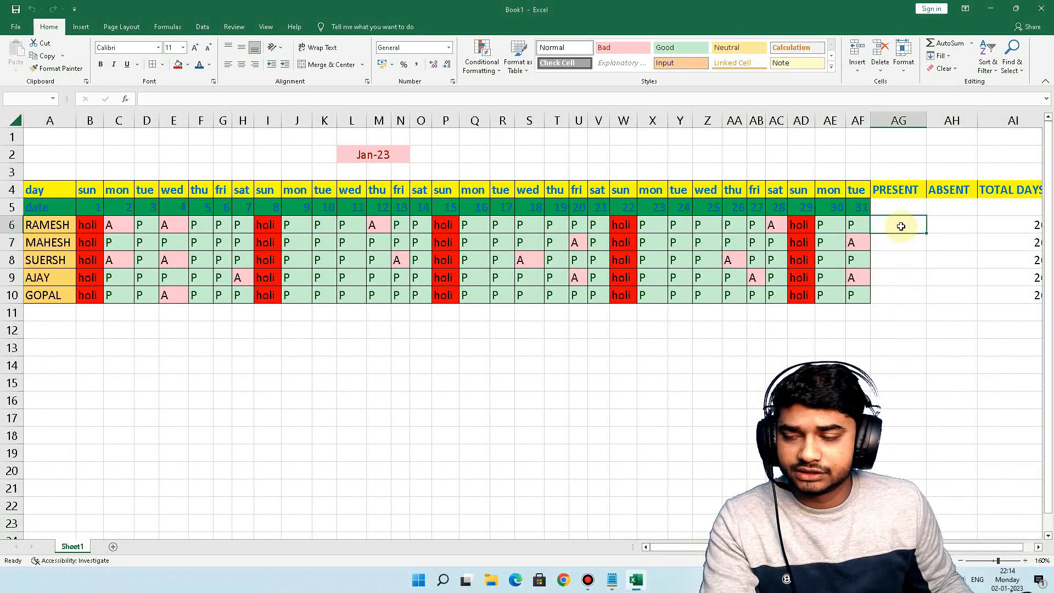
scroll(224, 280, "up", 2)
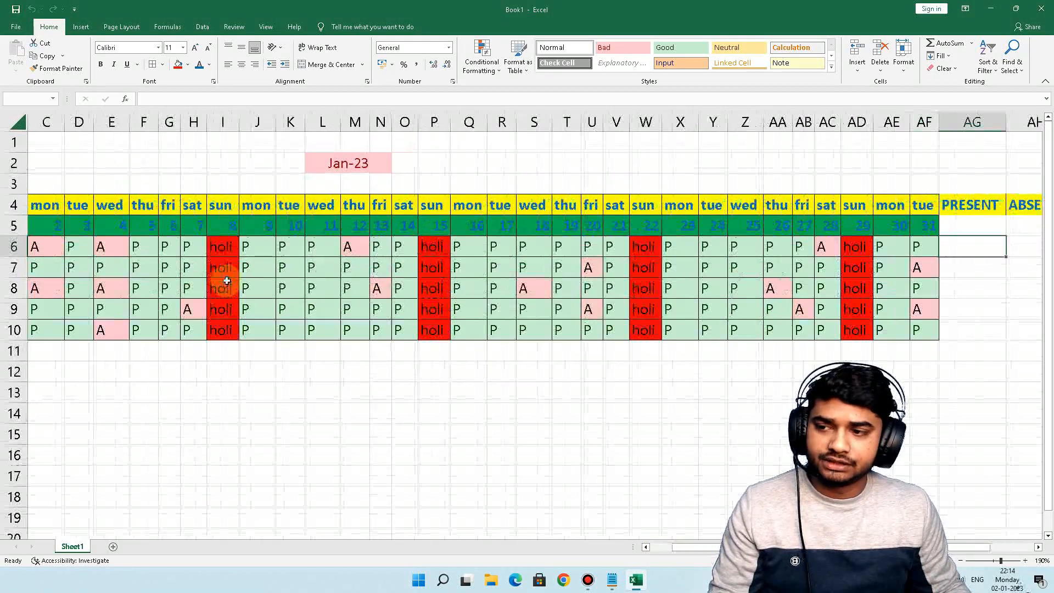
scroll(227, 281, "down", 2)
left_click(416, 381)
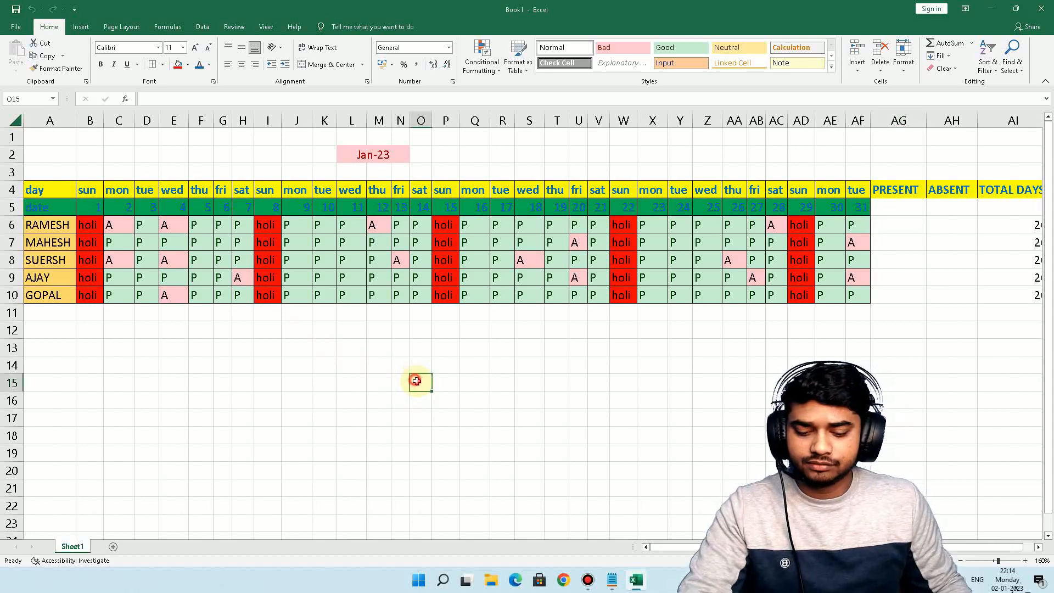
Step: Switch to Notepad and clear all existing text from the note
left_click(611, 579)
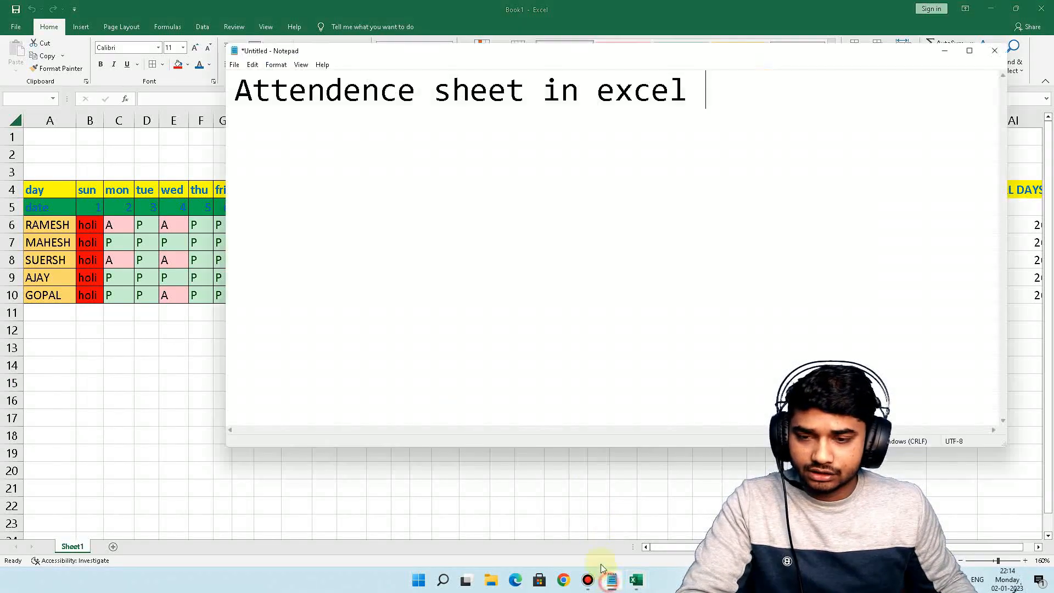
left_click(449, 240)
key("ctrl+a")
key("BackSpace")
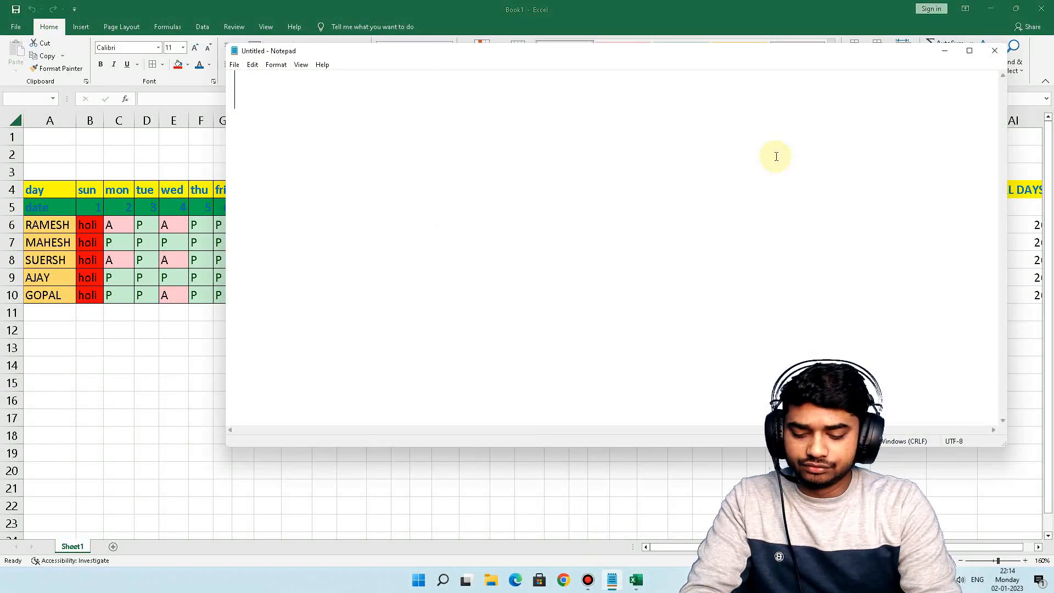
Step: Start a formula syntax note with =COUNTIF( in the empty Notepad document
type("=FOU")
key("BackSpace")
key("BackSpace")
key("BackSpace")
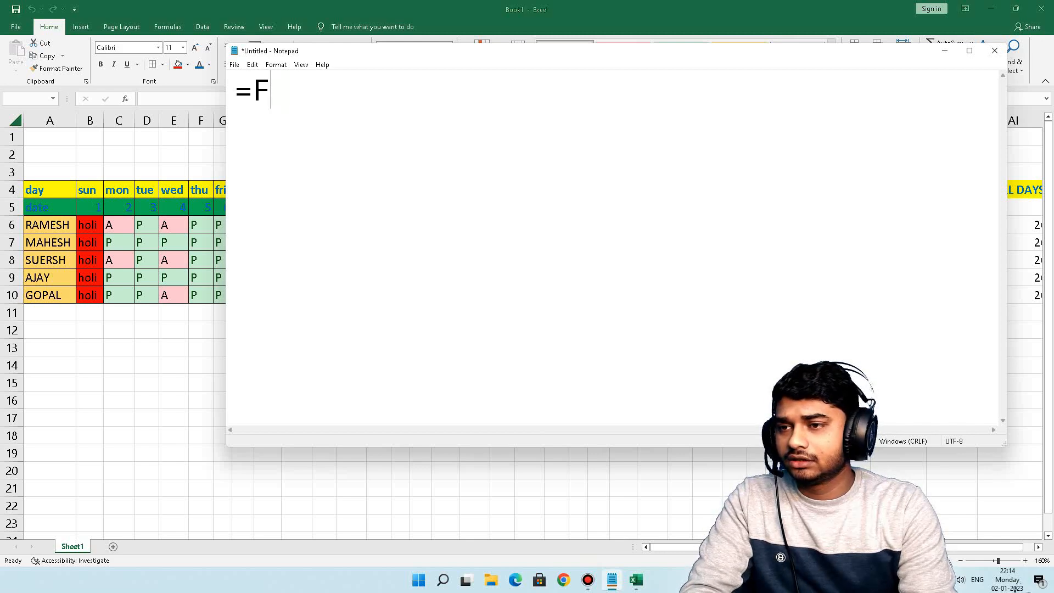
type("COUNTIF")
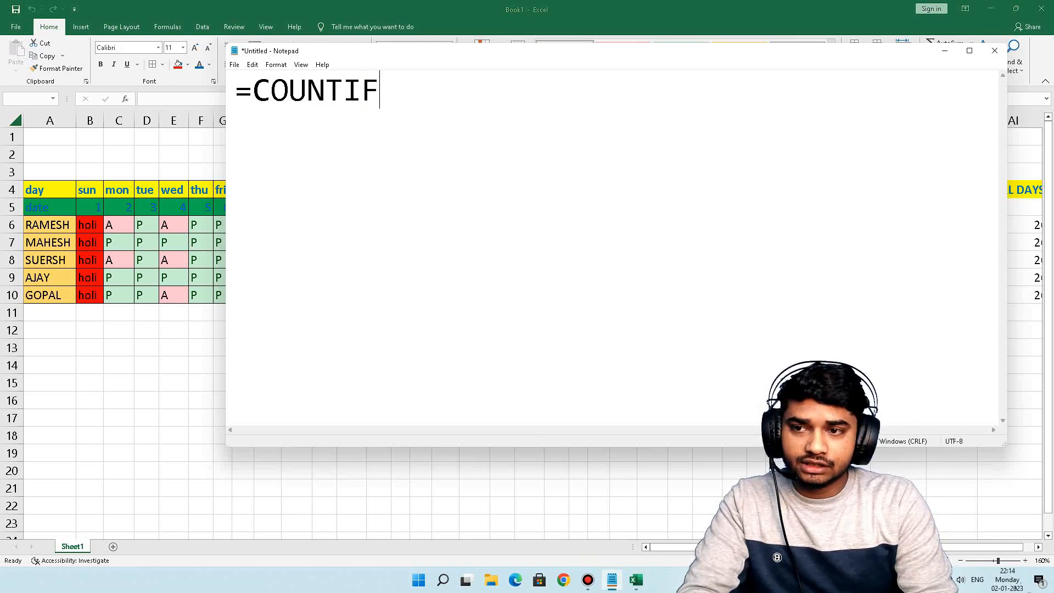
type("(")
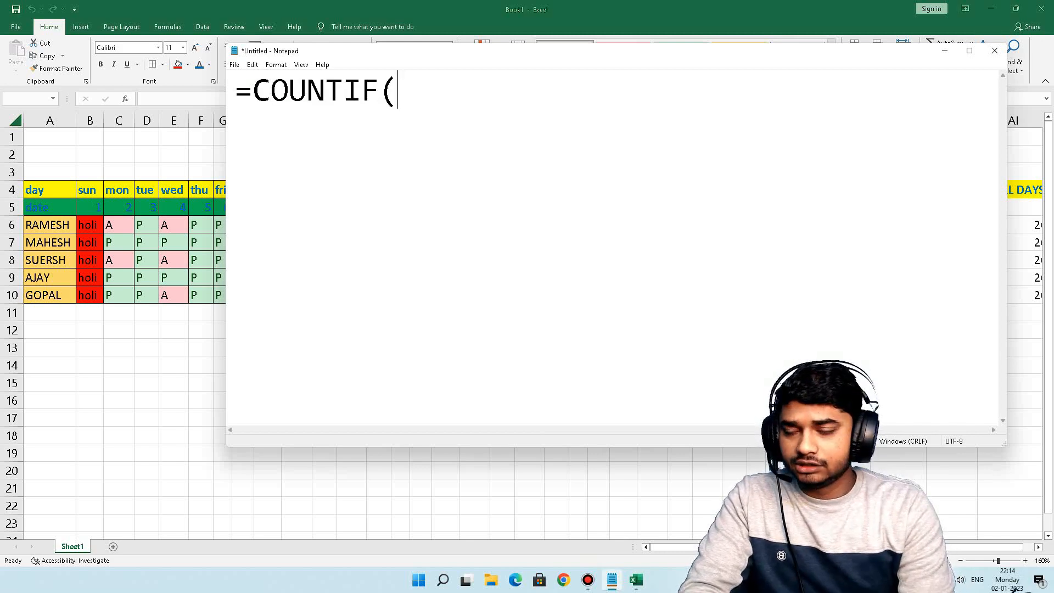
Step: Add the range placeholder CELL ADD1:CELL ADD2 after the opening bracket of the COUNTIF note
type("A")
key("BackSpace")
type("CELL")
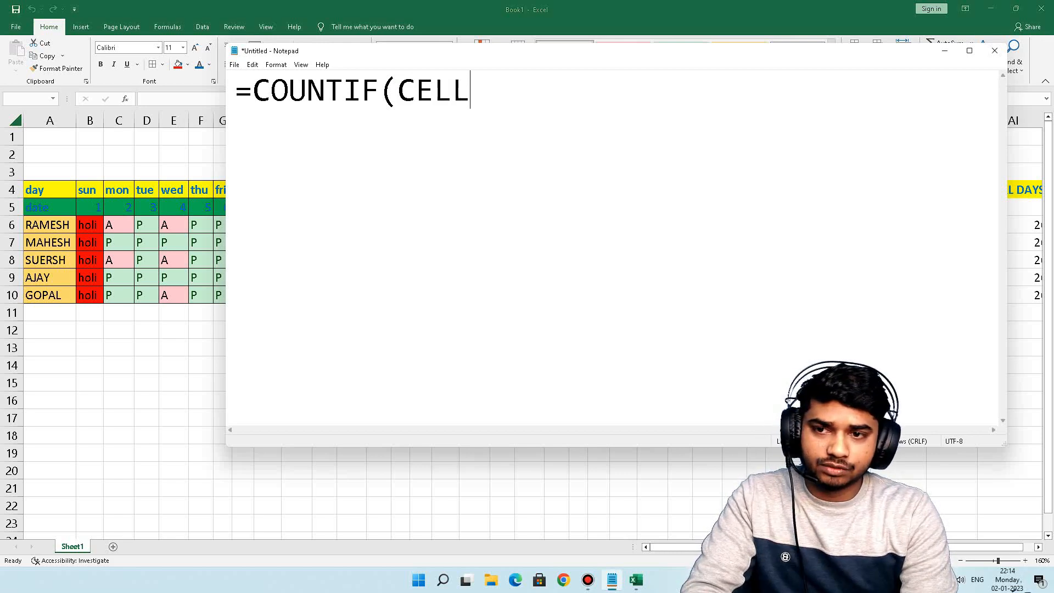
type(" ADD1")
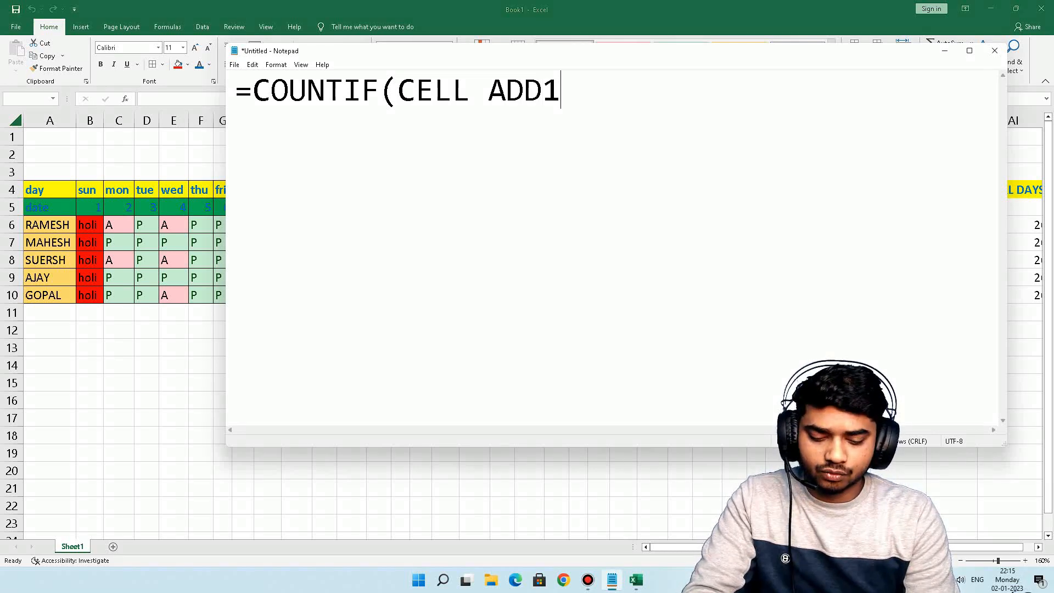
type(":CELL A")
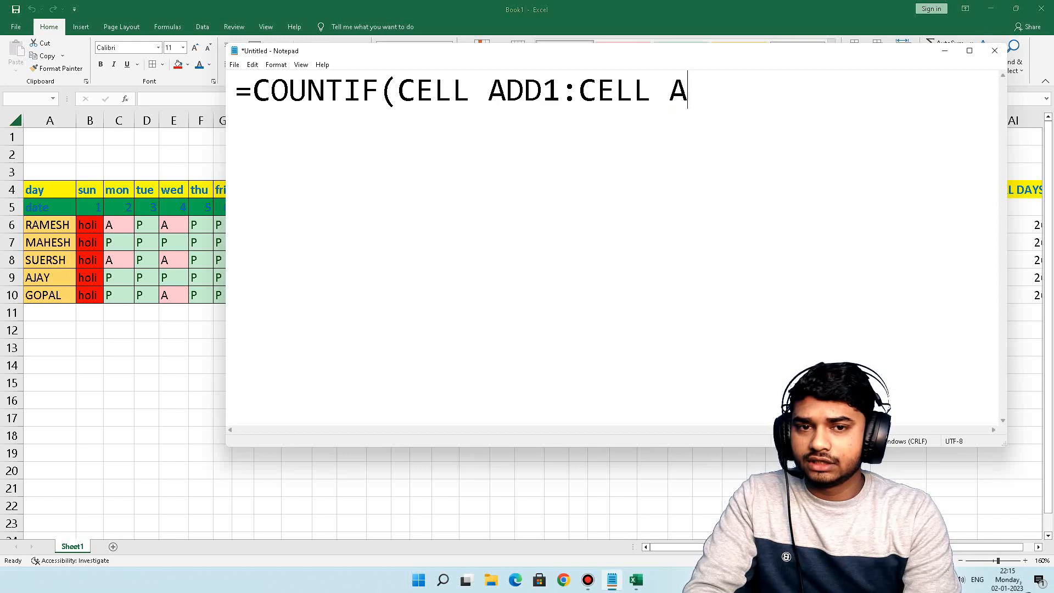
type("DD 2")
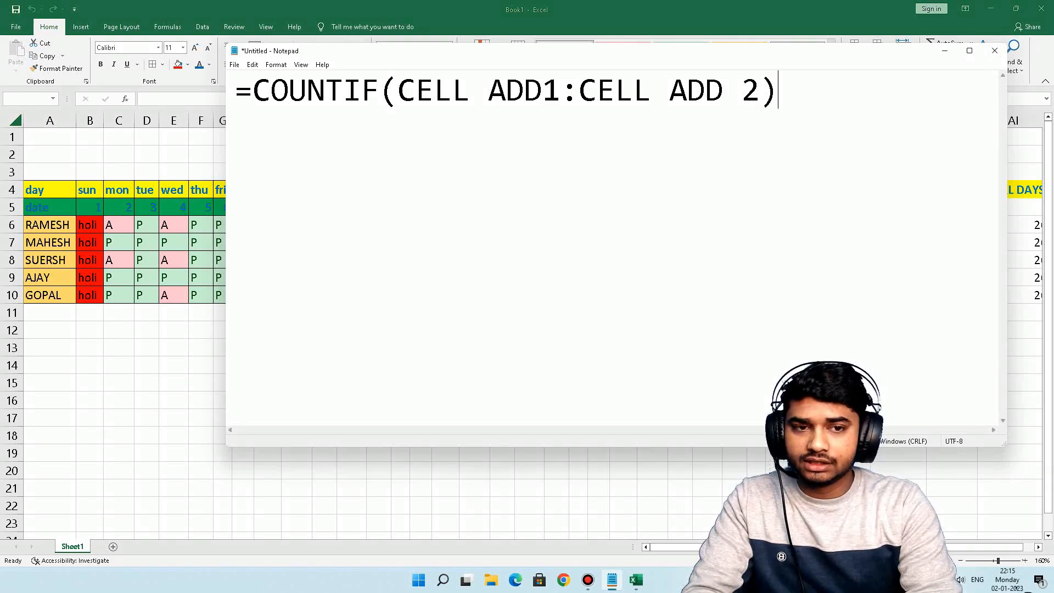
key("BackSpace")
key("BackSpace")
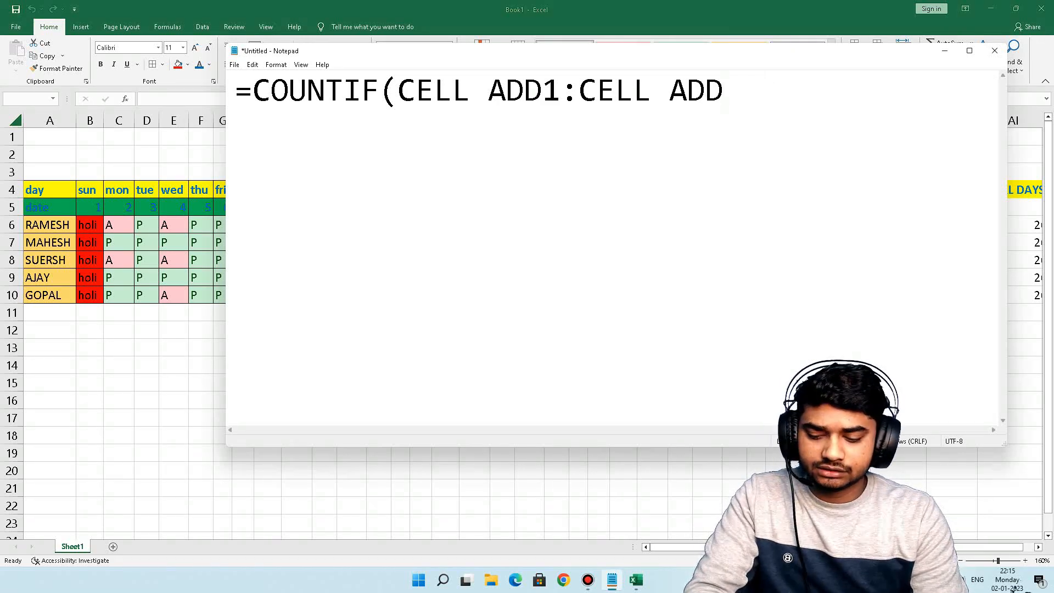
type("2")
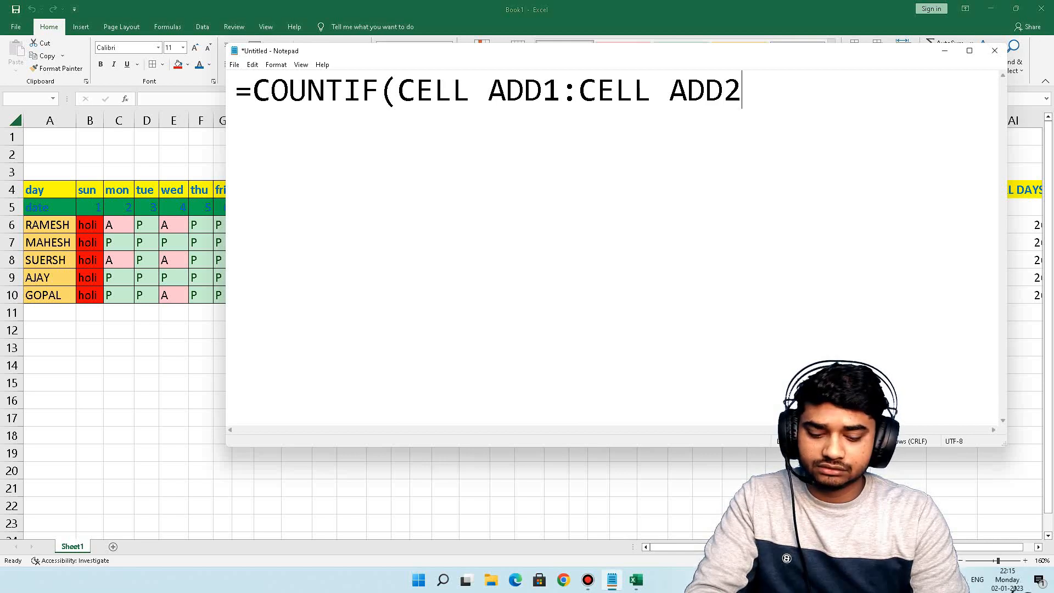
Step: Complete the COUNTIF note with a comma, the quoted criteria placeholder "CONDITION" and a closing bracket
type(",\"")
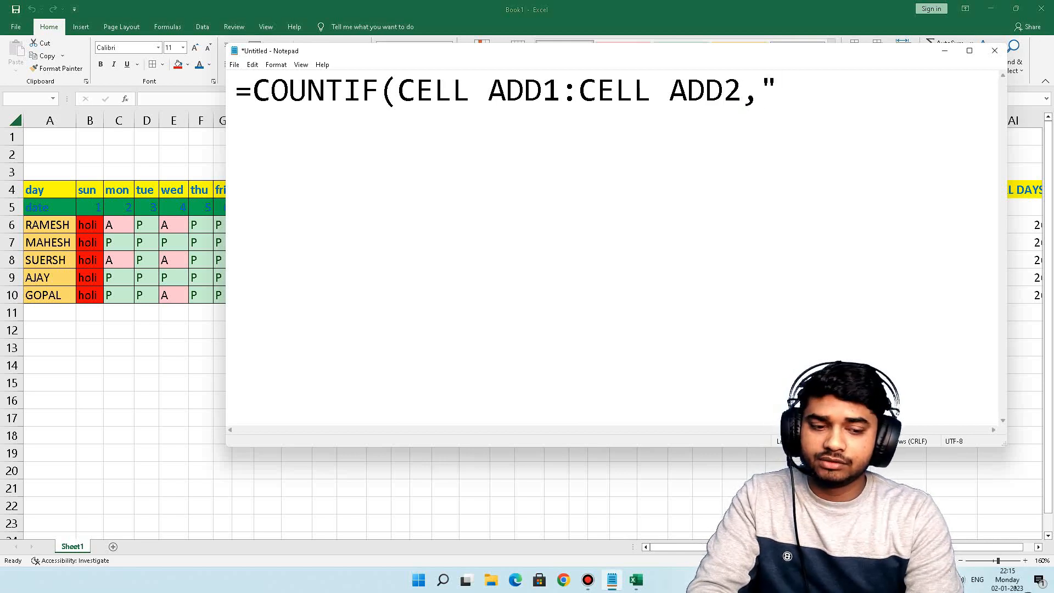
type("COND")
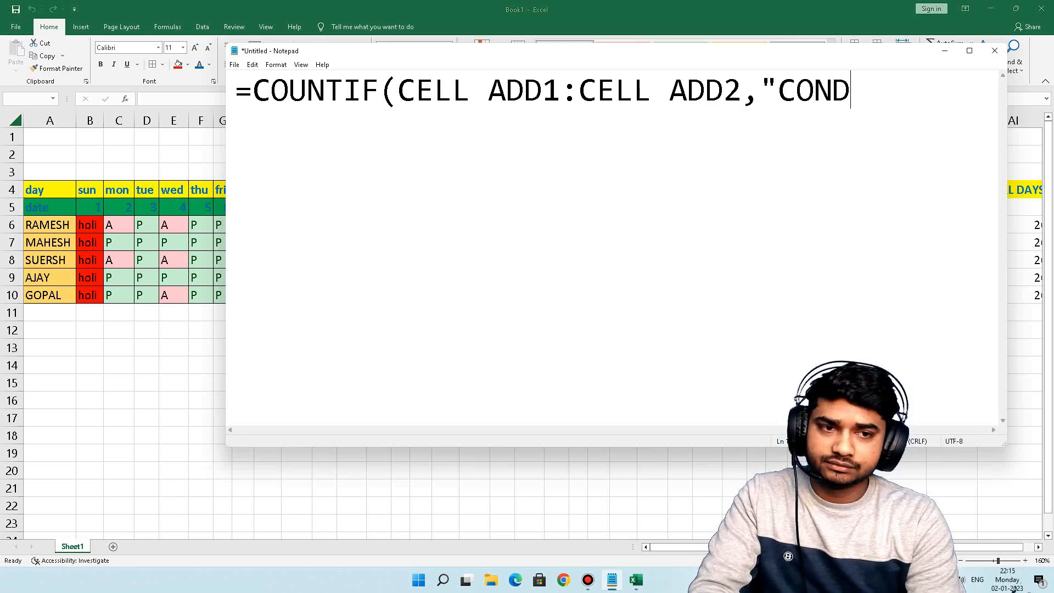
type("ITON")
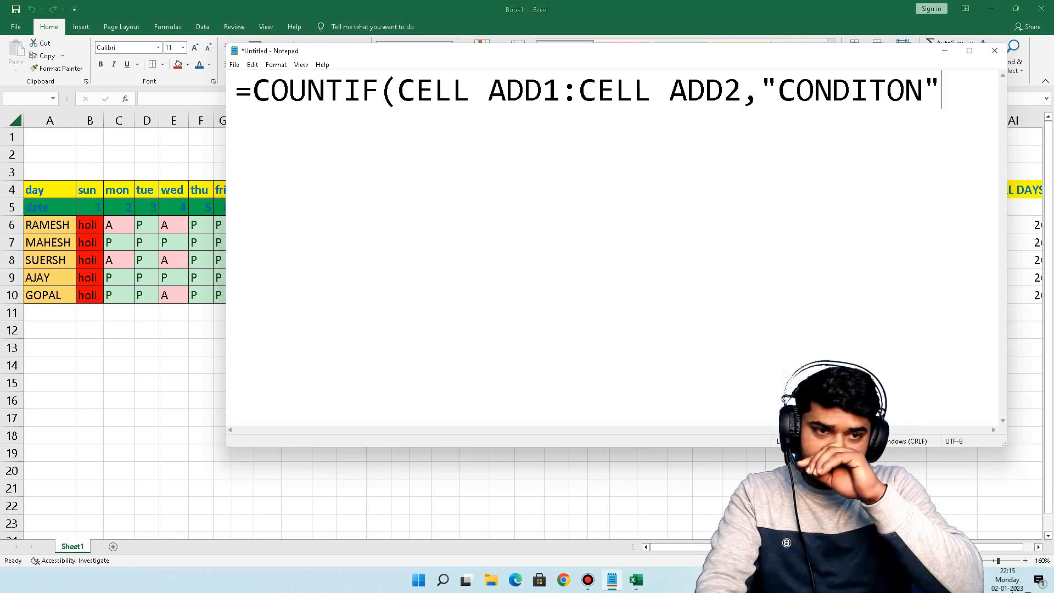
key("BackSpace")
key("BackSpace")
type("IO")
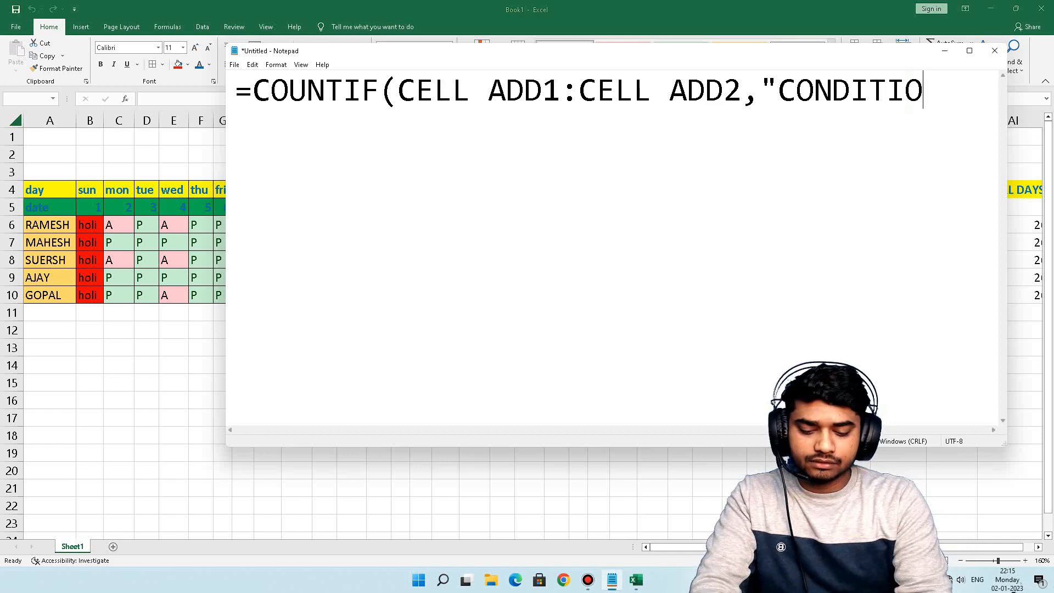
type("N\")")
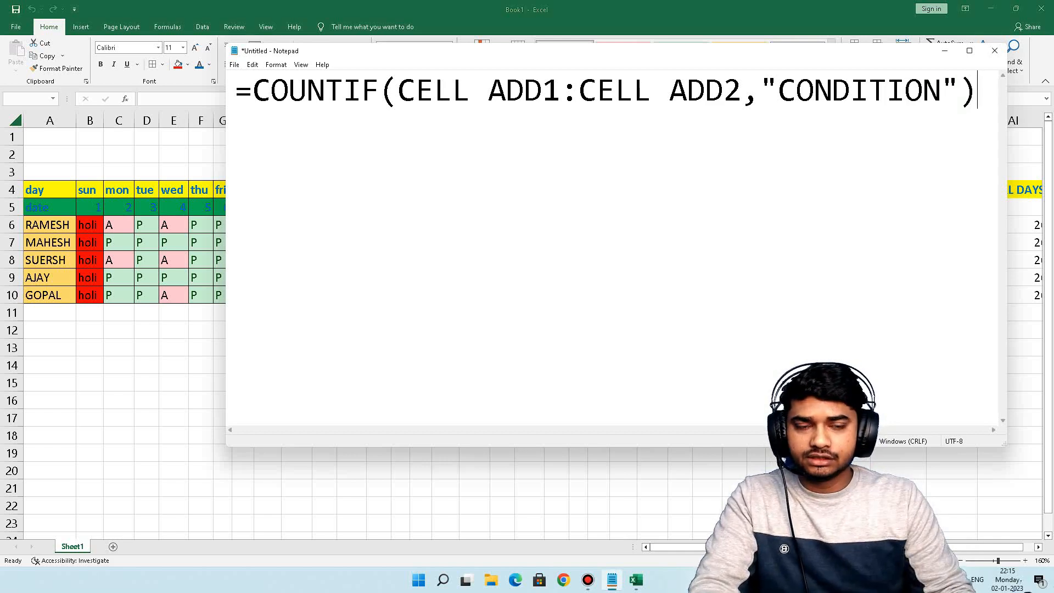
Step: Switch back to Excel and enter =COUNTIF(B6:AF6,"P") in AG6 to count the first employee's present days
left_click(177, 332)
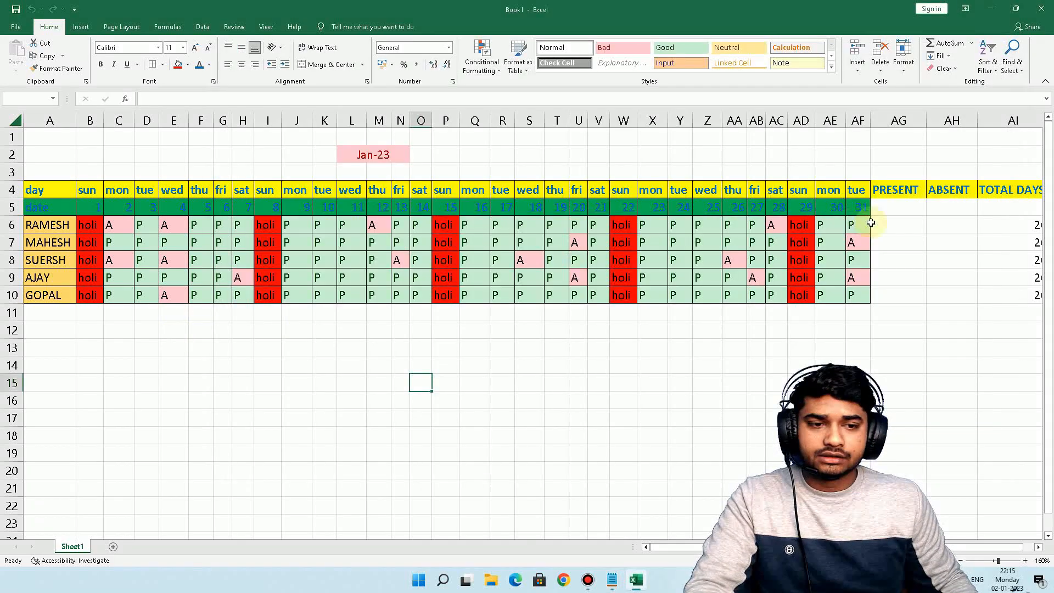
left_click(911, 222)
type("=")
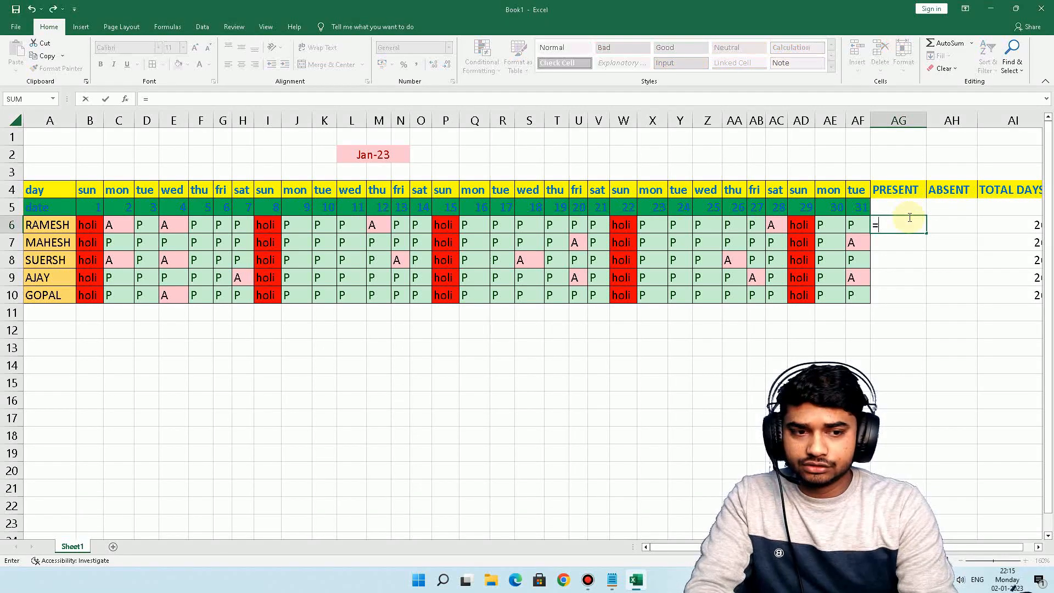
type("COUNTIF")
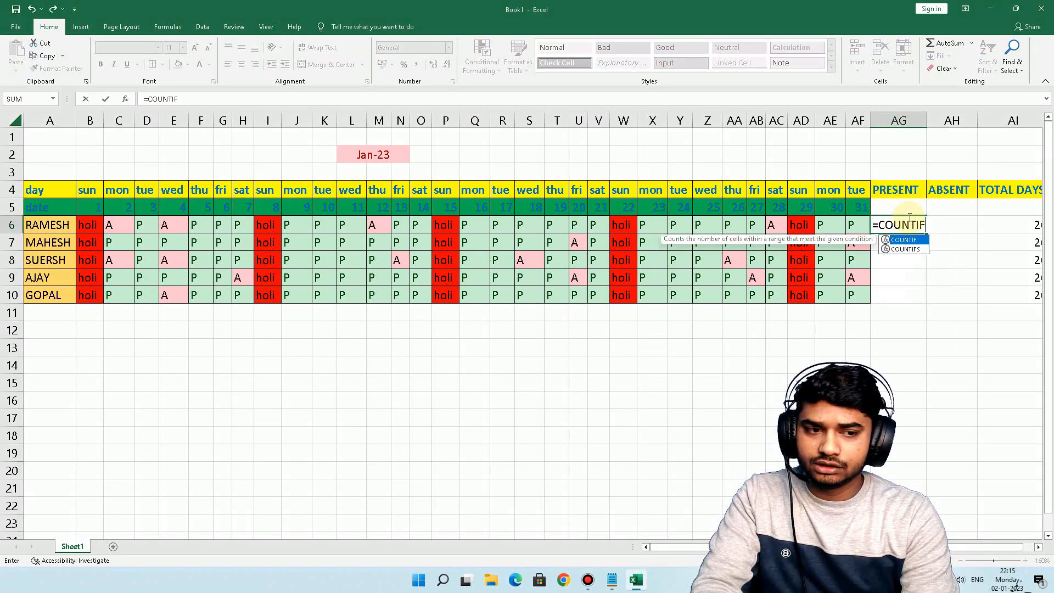
type("(")
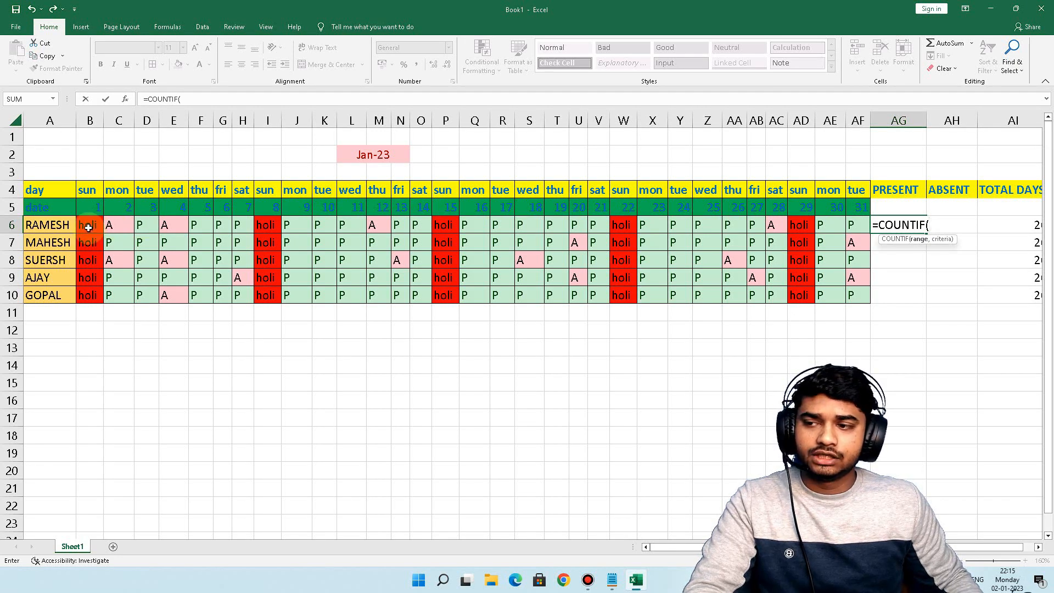
left_click_drag(89, 227, 847, 229)
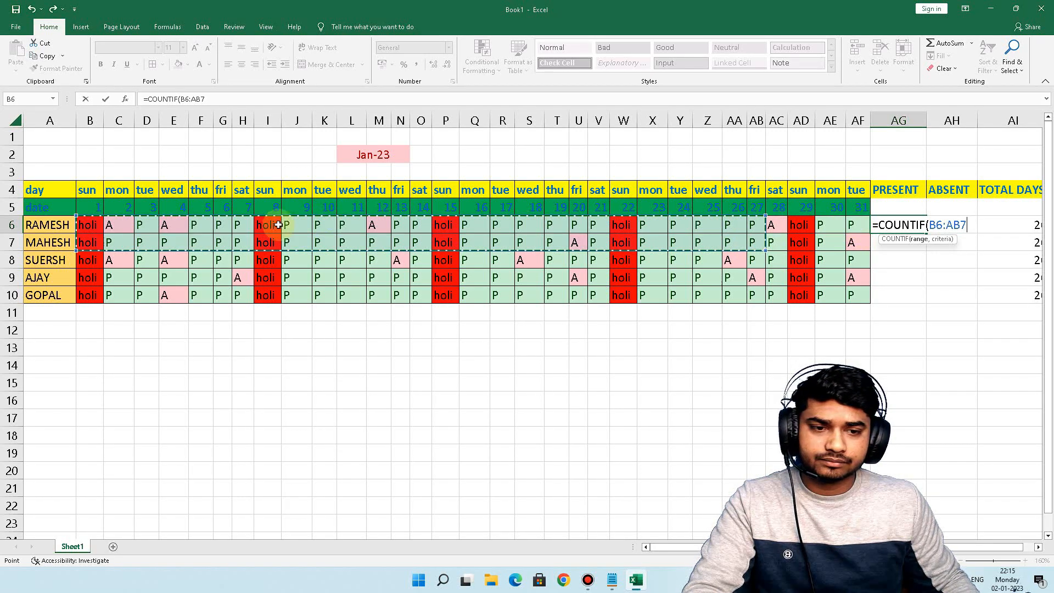
left_click_drag(106, 219, 330, 226)
left_click_drag(787, 265, 863, 229)
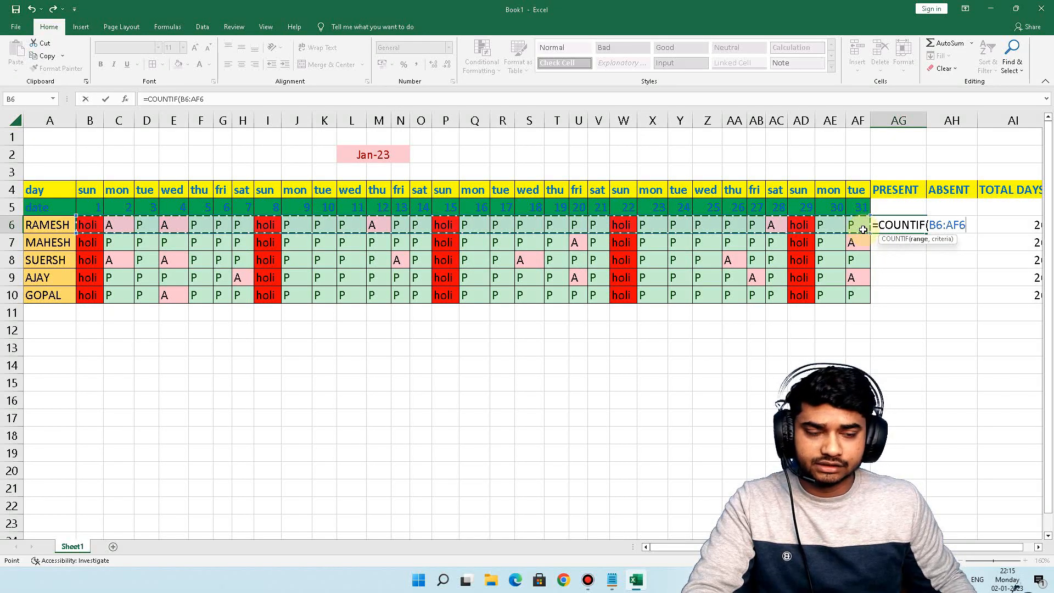
type(",\"P")
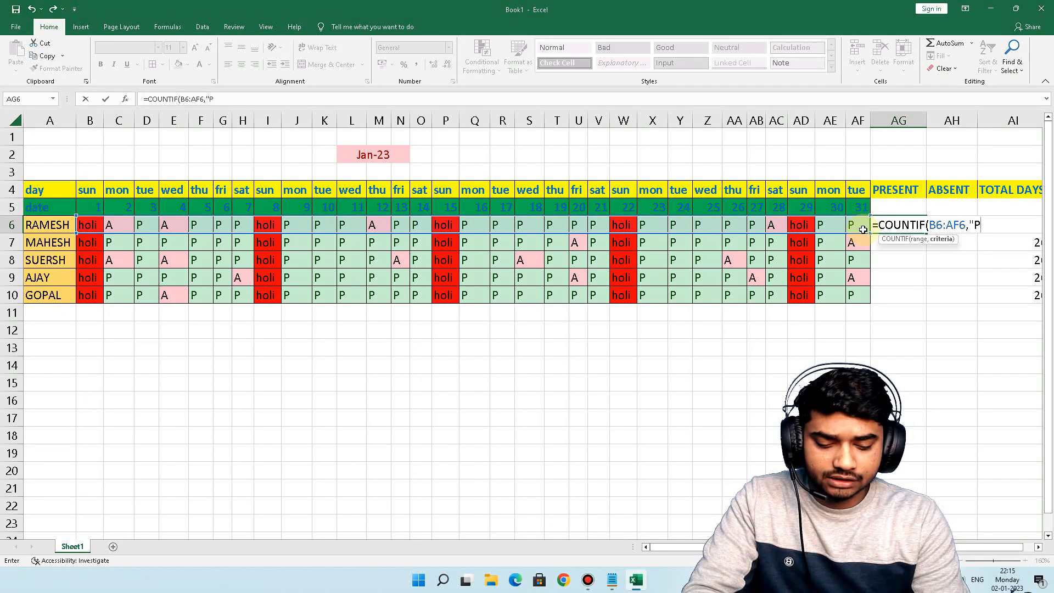
type("\")")
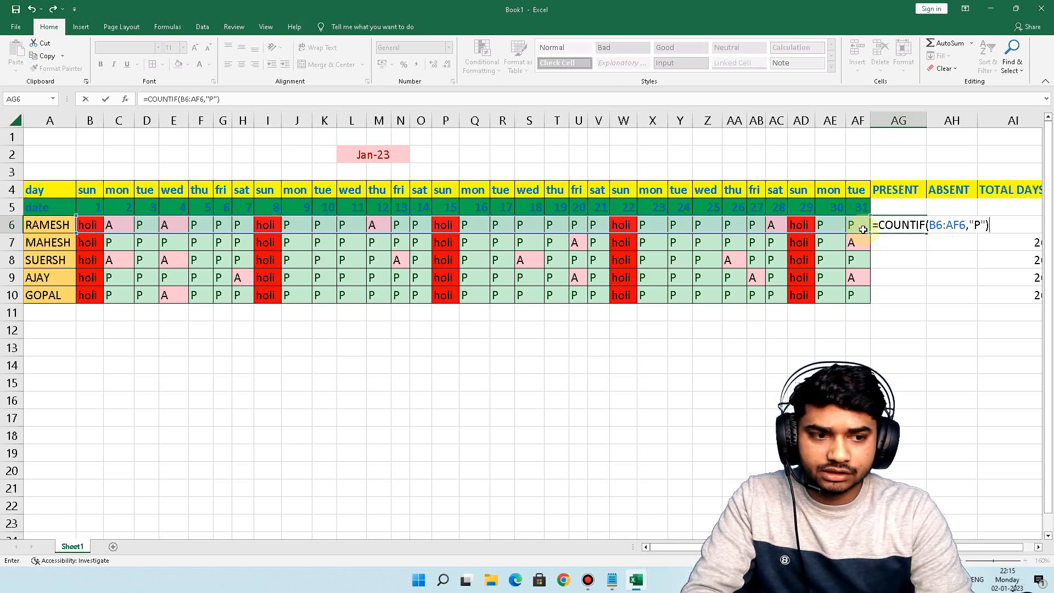
key("Return")
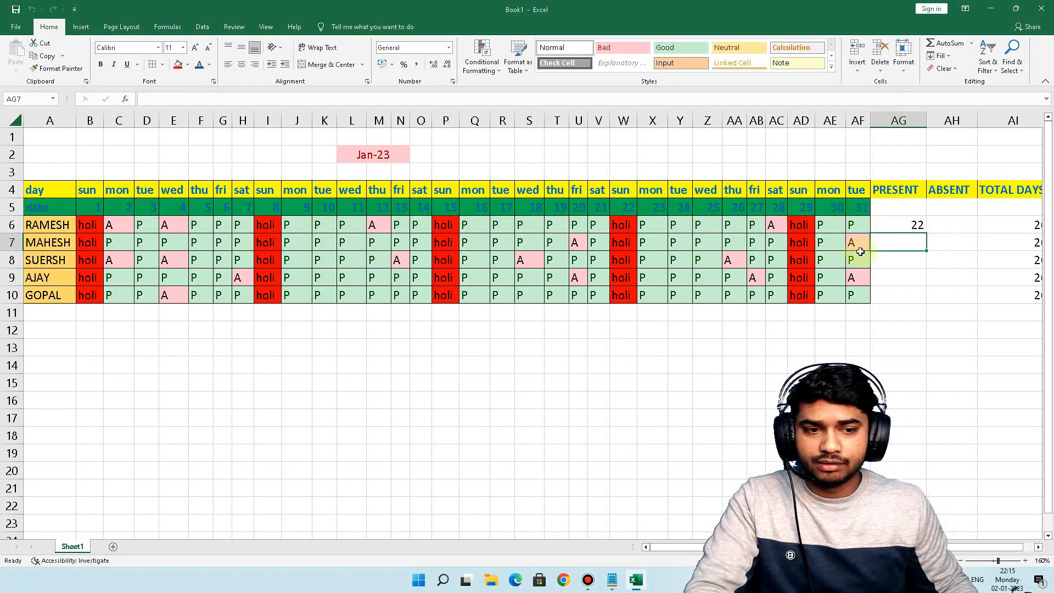
Step: Copy the present-count formula from AG6 down to AG10 for the remaining employees
left_click(916, 224)
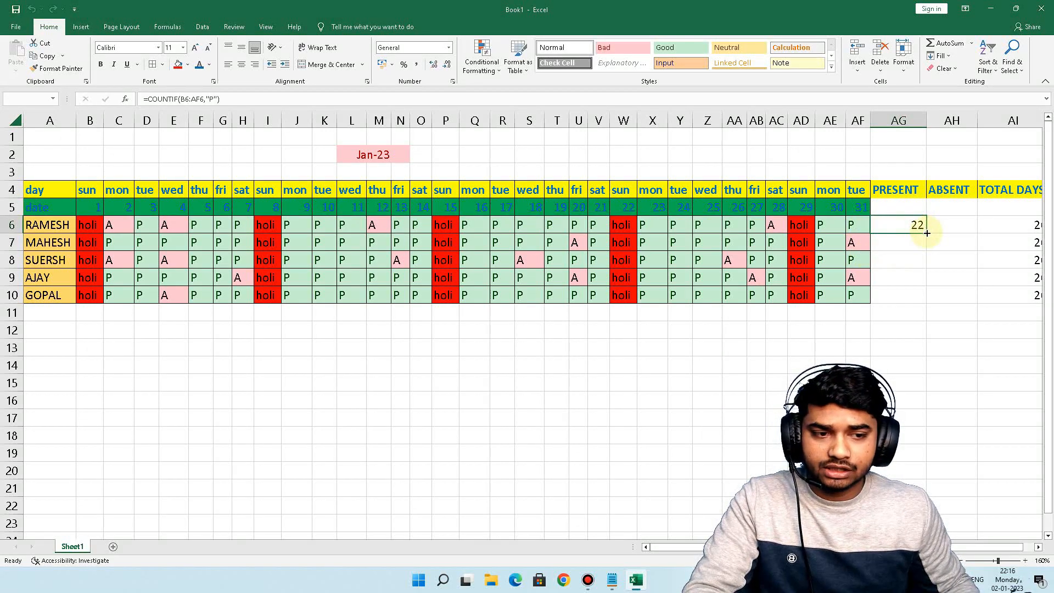
left_click_drag(927, 234, 916, 302)
Step: Enter =COUNTIF(B6:AF6,"A") in AH6 to count absent days and copy the formula down to AH10
left_click(947, 226)
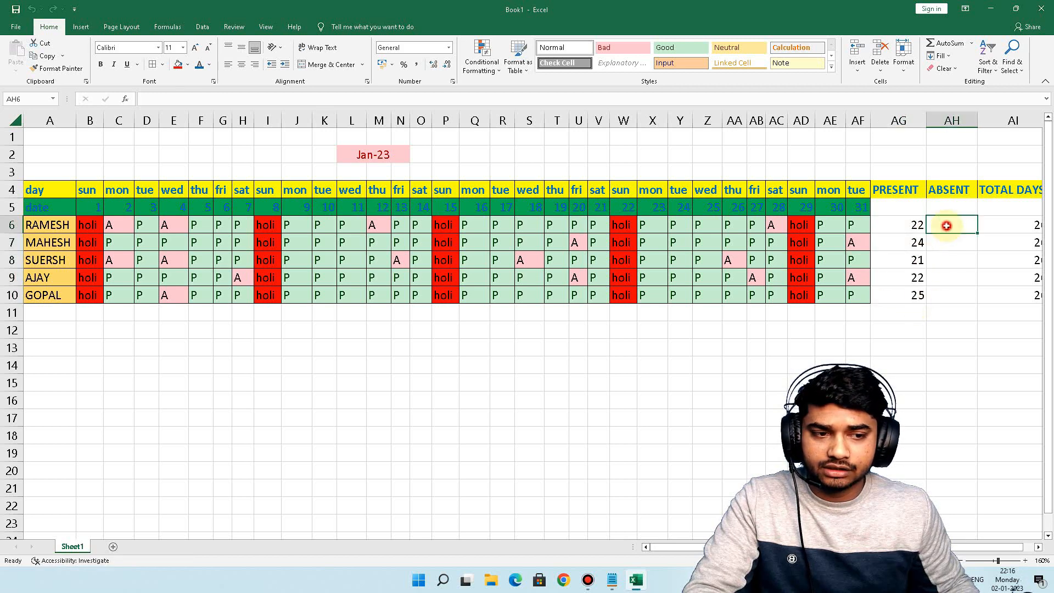
type("=")
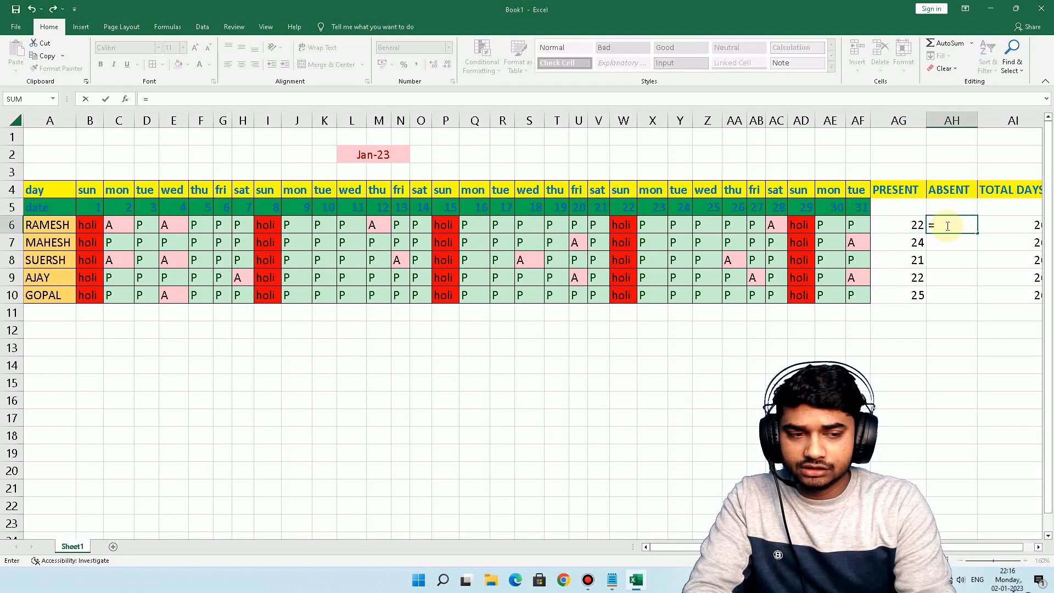
type("COUNTIF")
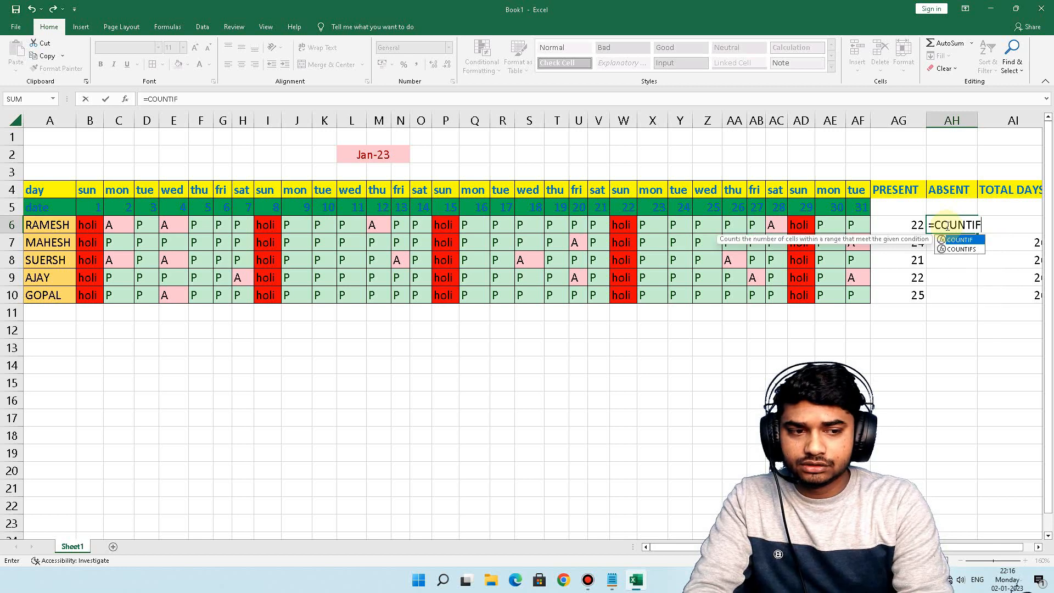
type("(")
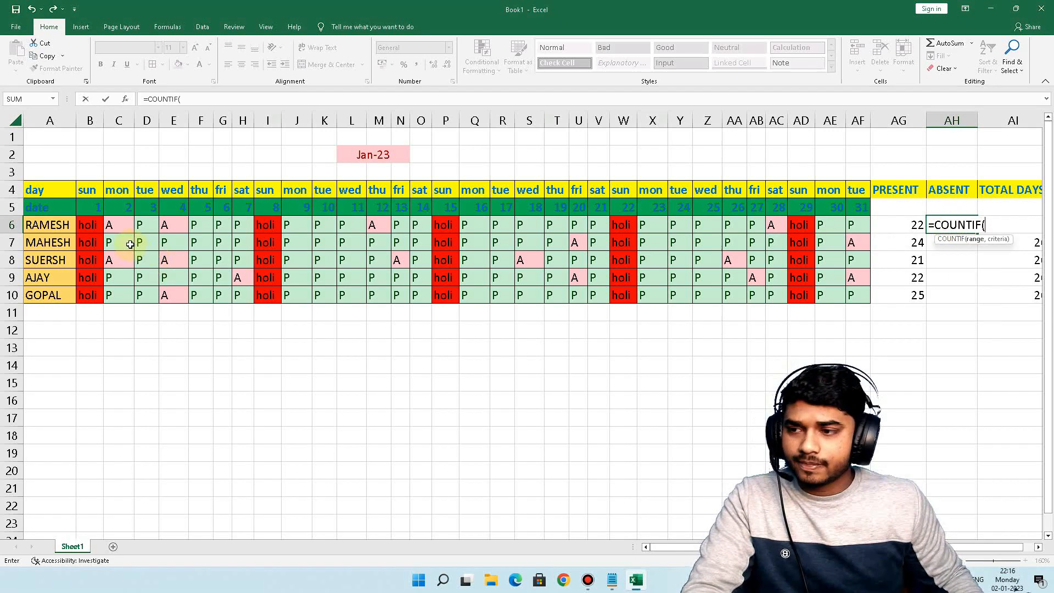
left_click_drag(94, 227, 854, 226)
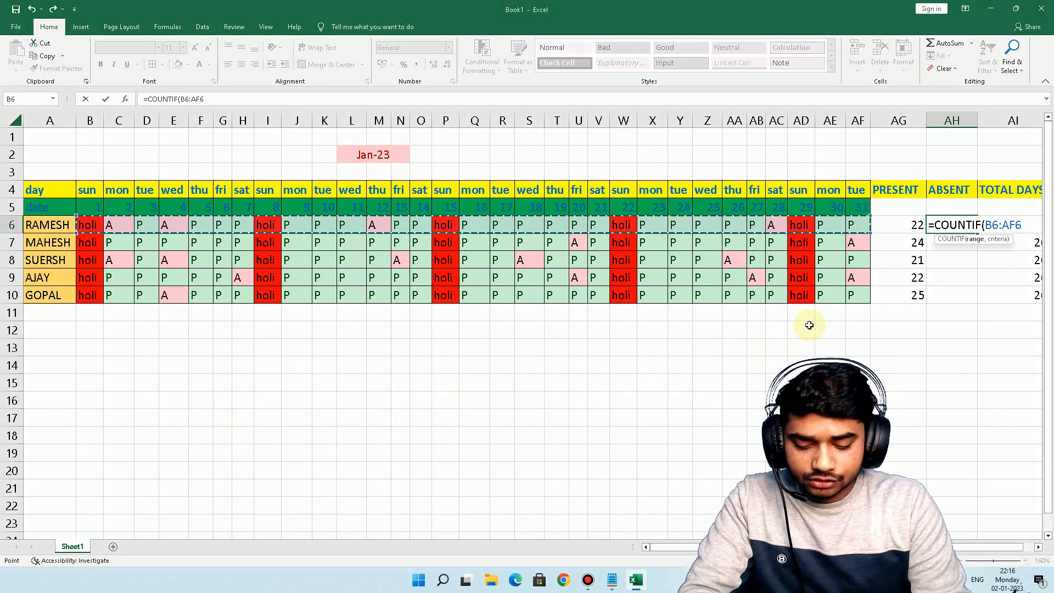
type(",\"A")
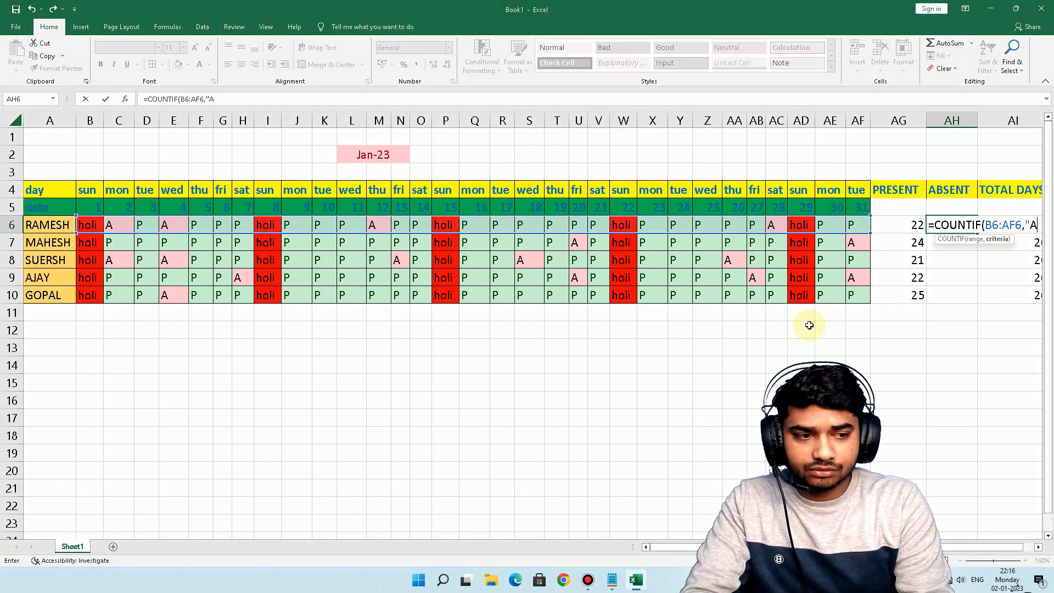
type("\"")
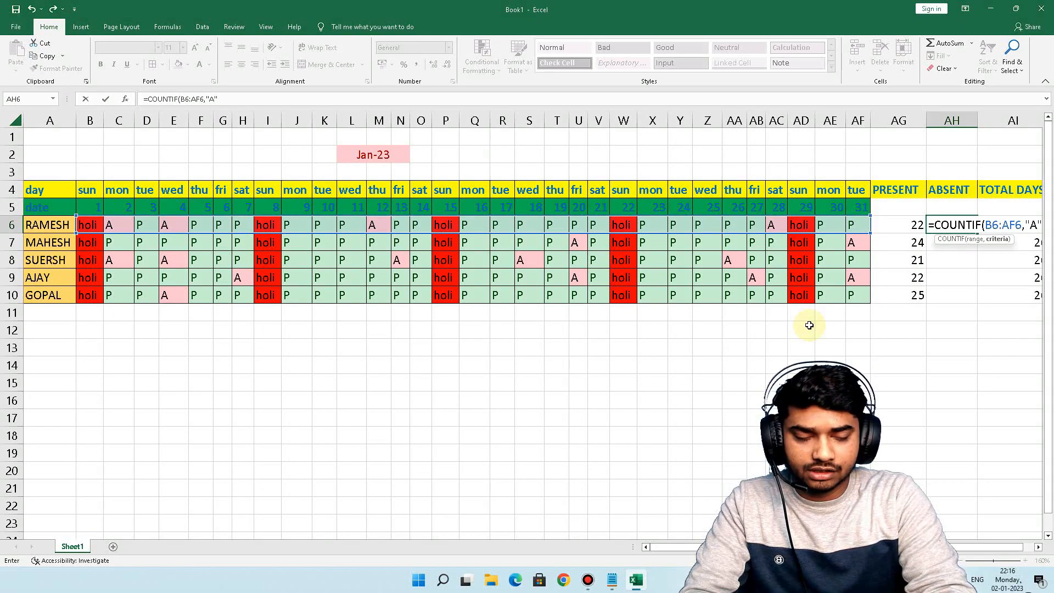
type(")")
key("Return")
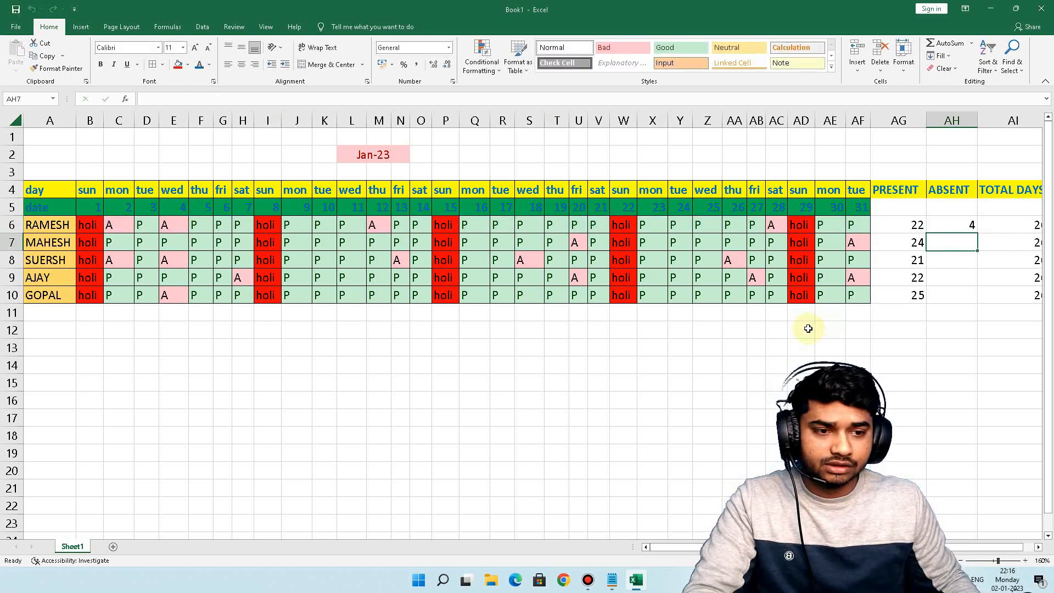
left_click(959, 226)
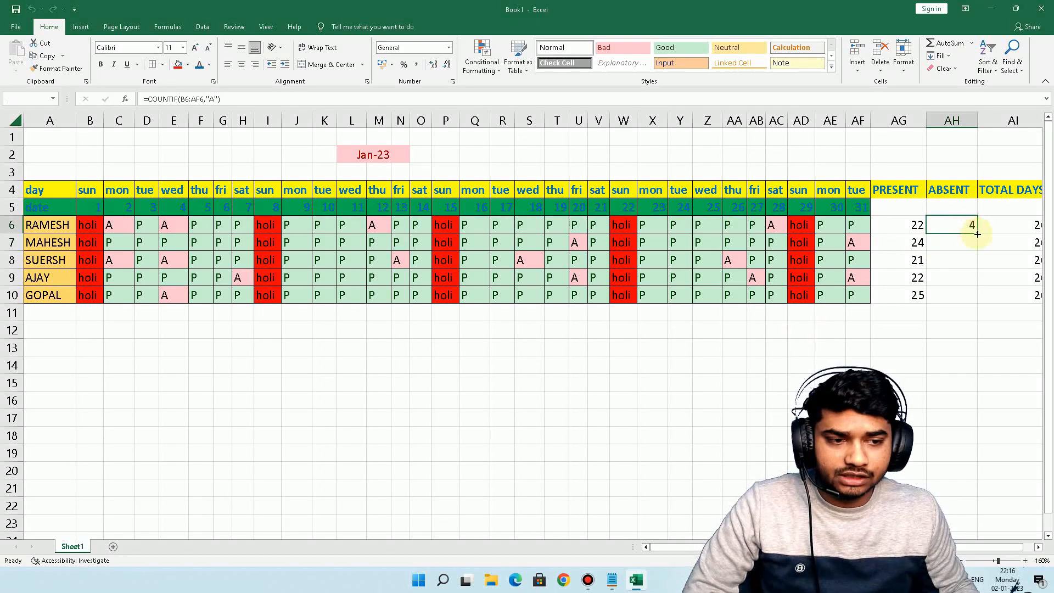
left_click_drag(978, 234, 973, 300)
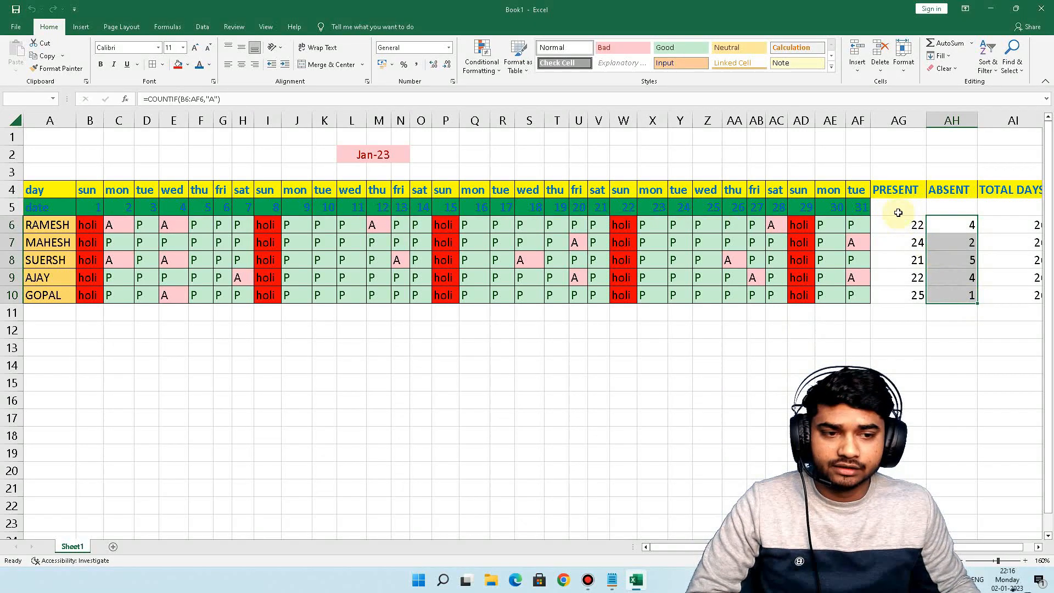
Step: Give the present and absent summary cells AG5:AH10 a light gold fill and cell borders
left_click_drag(898, 213, 963, 299)
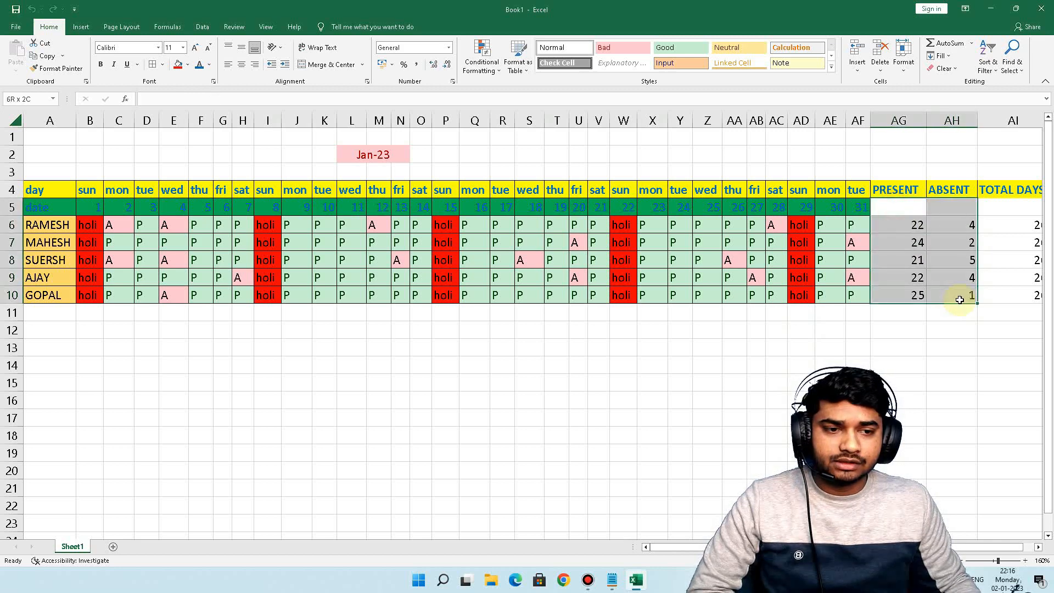
left_click(188, 64)
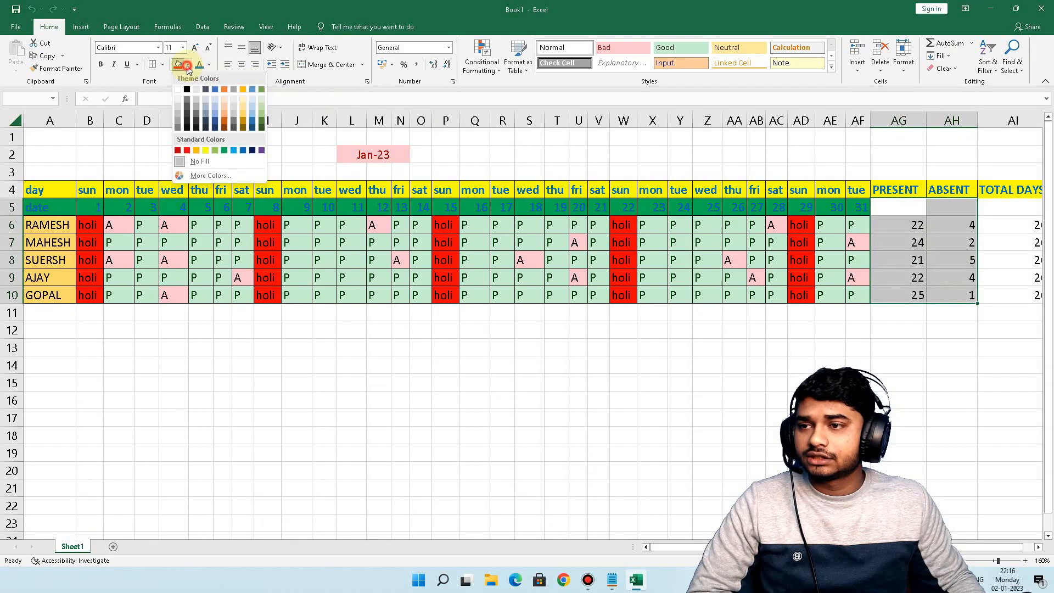
left_click(242, 108)
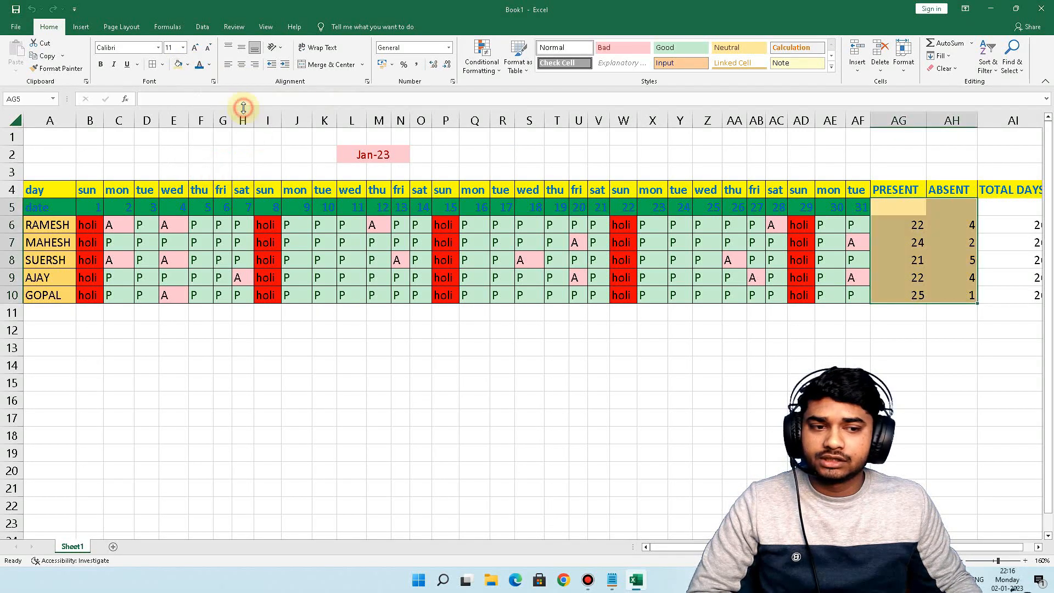
left_click(154, 64)
left_click(683, 295)
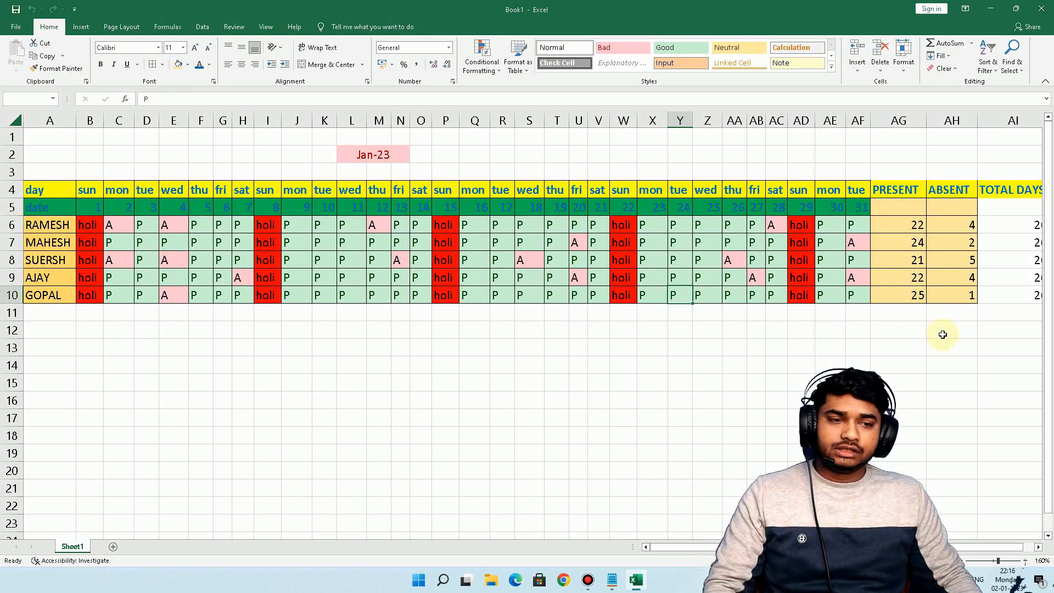
Step: Examine the first employee's present, absent and total days cells in row 6
scroll(943, 335, "down", 1)
left_click(822, 295)
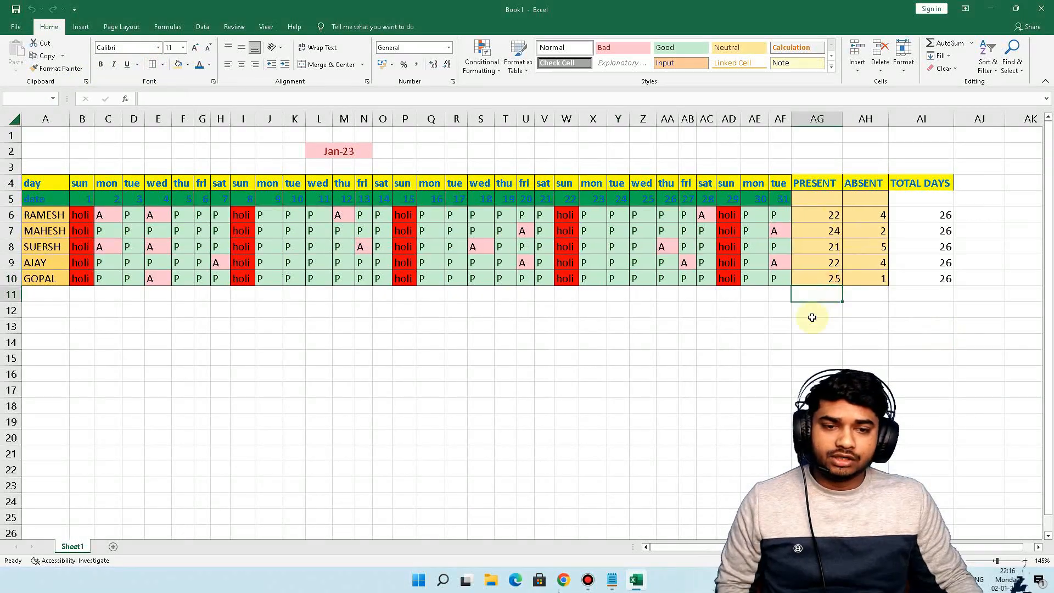
scroll(775, 359, "up", 1)
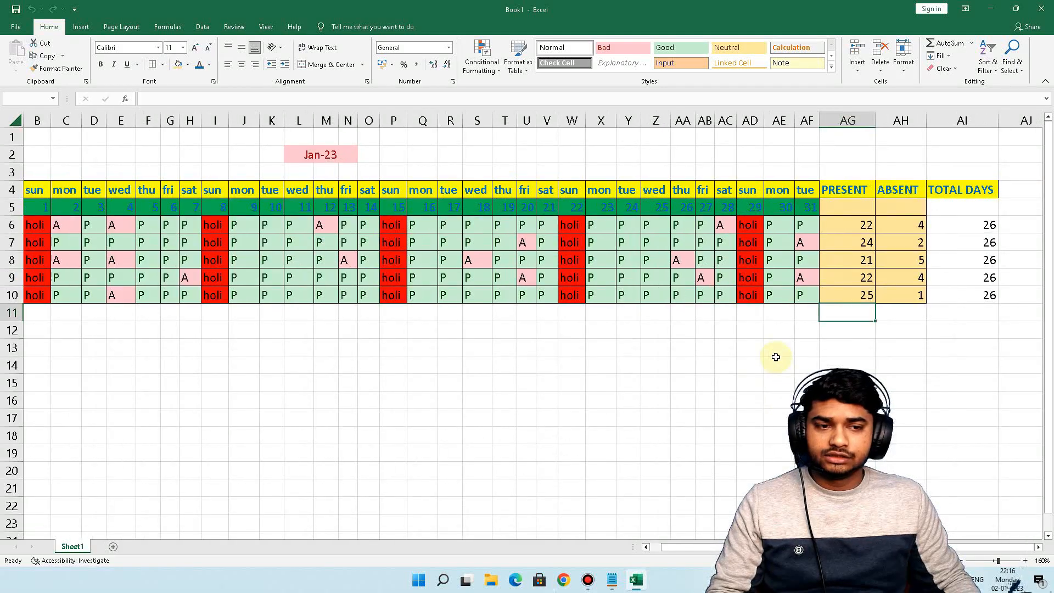
left_click_drag(866, 246, 866, 292)
left_click(860, 224)
left_click(906, 227)
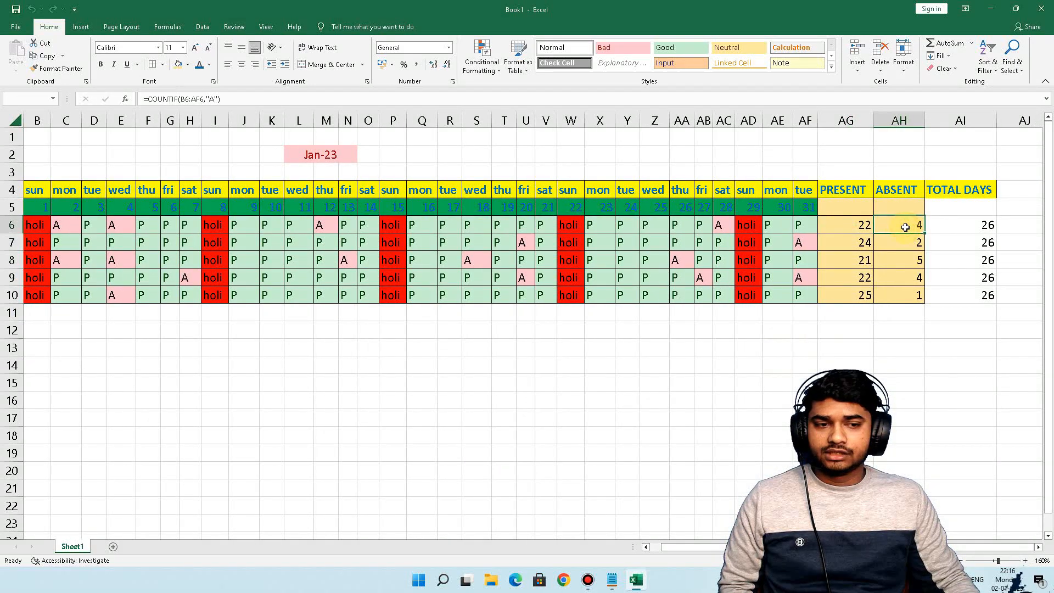
left_click(964, 225)
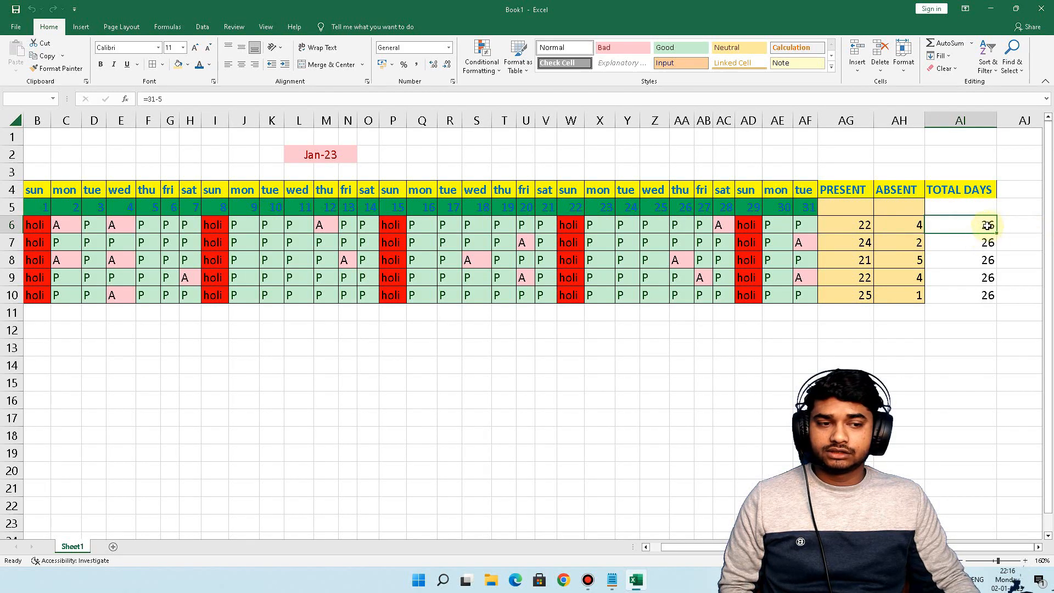
Step: Mark the first employee absent with A on the 6th, 10th, 16th and 18th in row 6
left_click(430, 241)
left_click(188, 228)
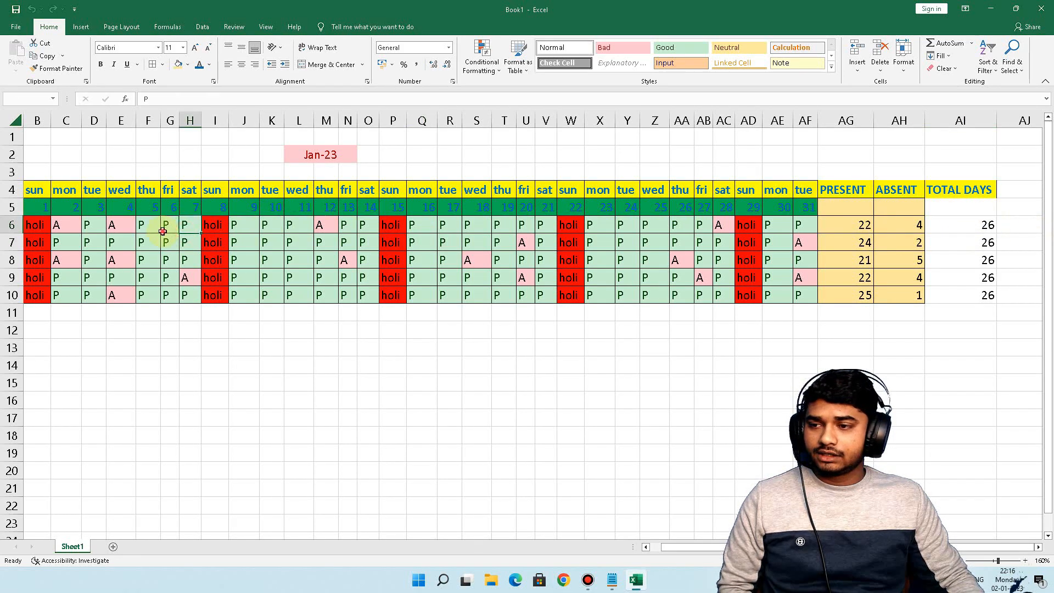
left_click(163, 231)
type("A")
left_click(272, 228)
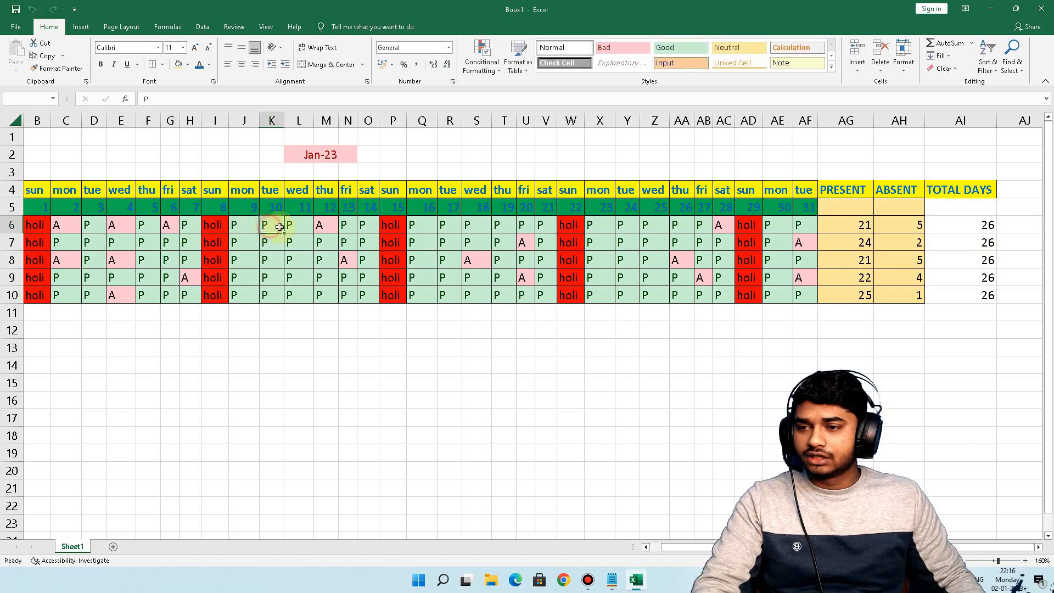
type("A")
left_click(305, 228)
left_click(415, 228)
type("A")
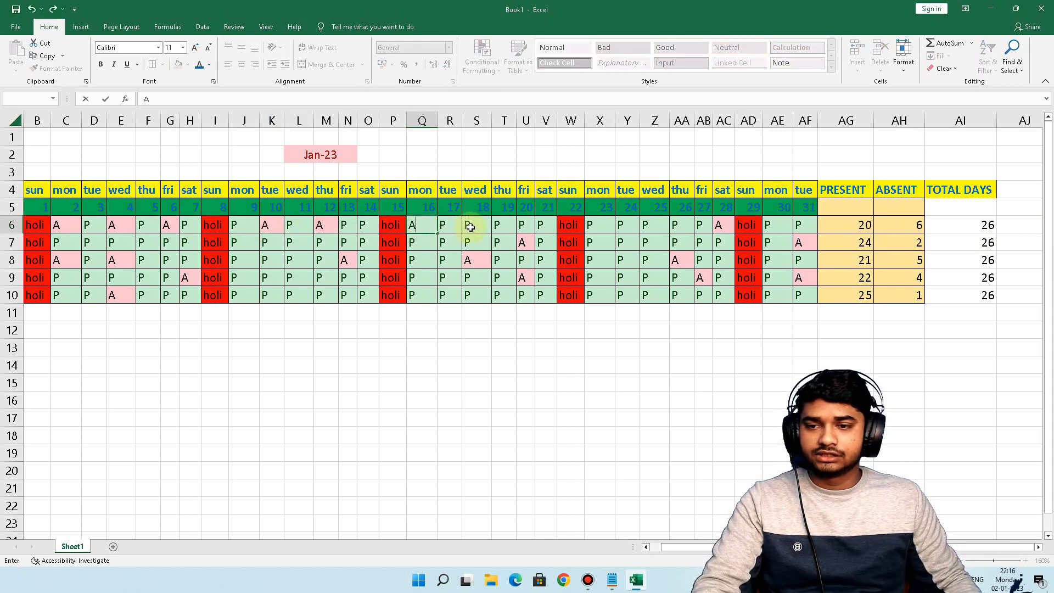
left_click(471, 228)
type("A")
key("Return")
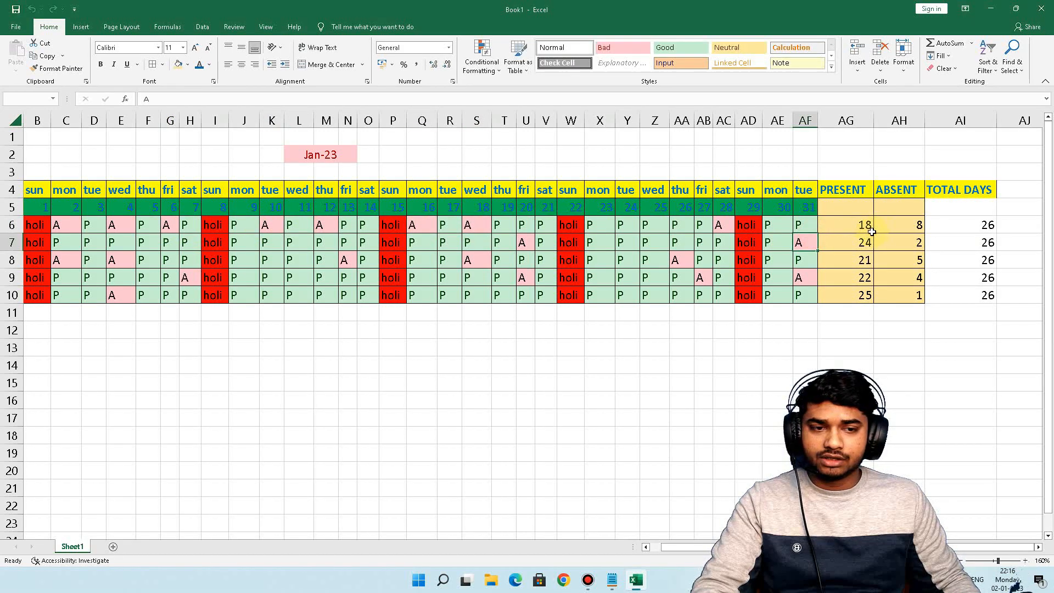
Step: Mark the first employee absent with A on the 25th and check the present and absent counts in row 6
left_click(867, 225)
left_click(896, 221)
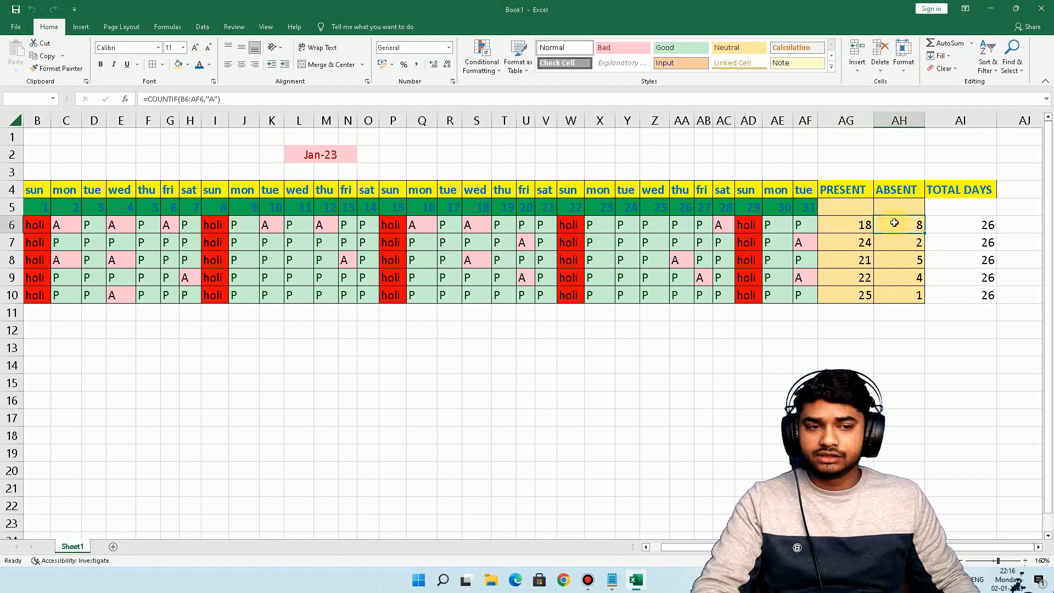
left_click(659, 232)
type("A")
left_click(624, 235)
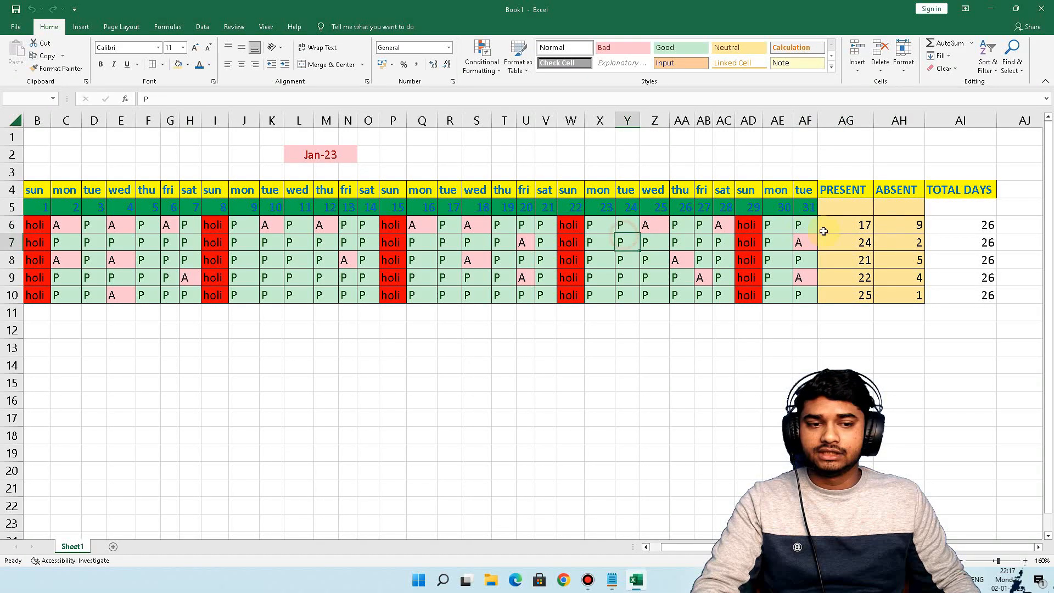
left_click(865, 227)
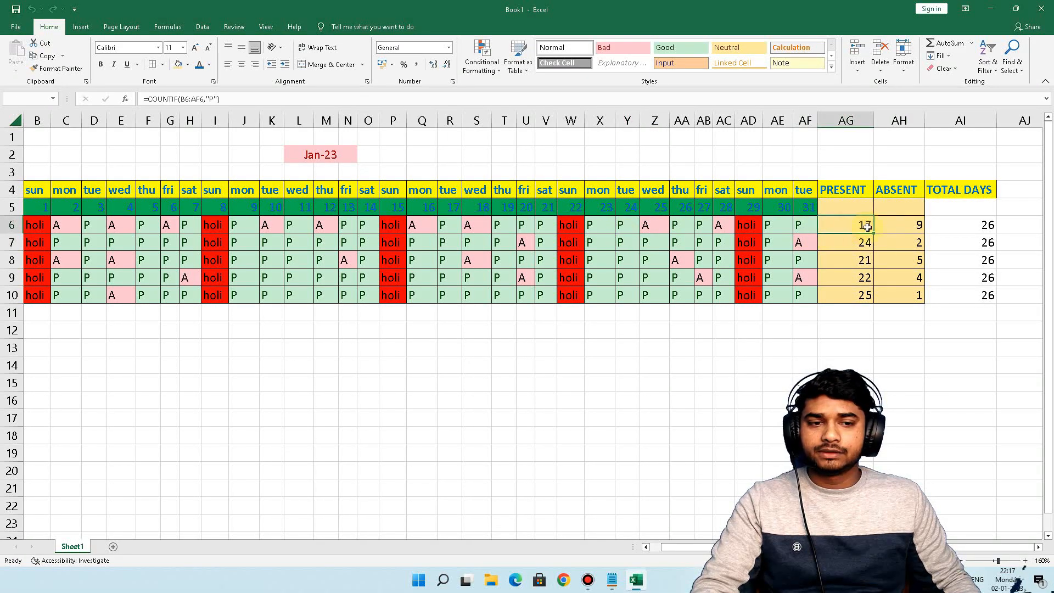
left_click(900, 229)
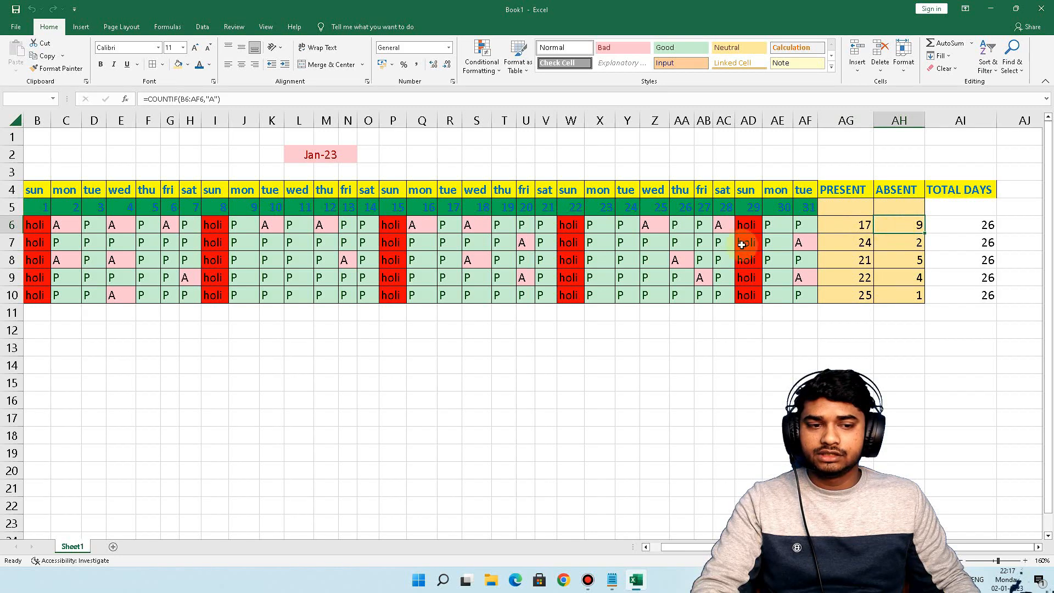
Step: Change the mark to P on the 26th in row 8 and on the 27th and 31st in row 9
left_click(679, 259)
type("P")
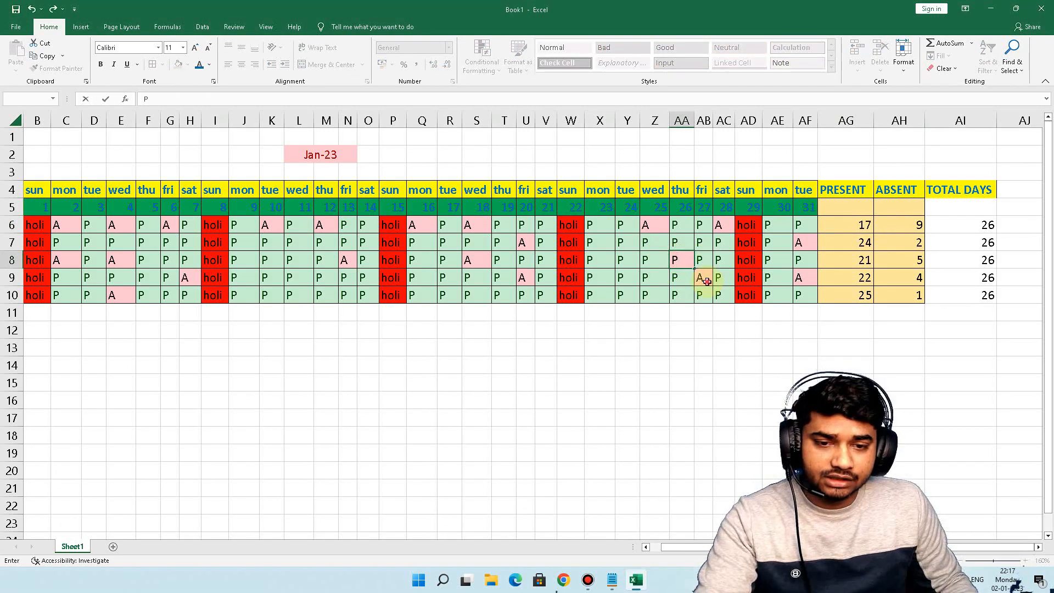
left_click(706, 282)
type("P")
left_click(806, 278)
type("P")
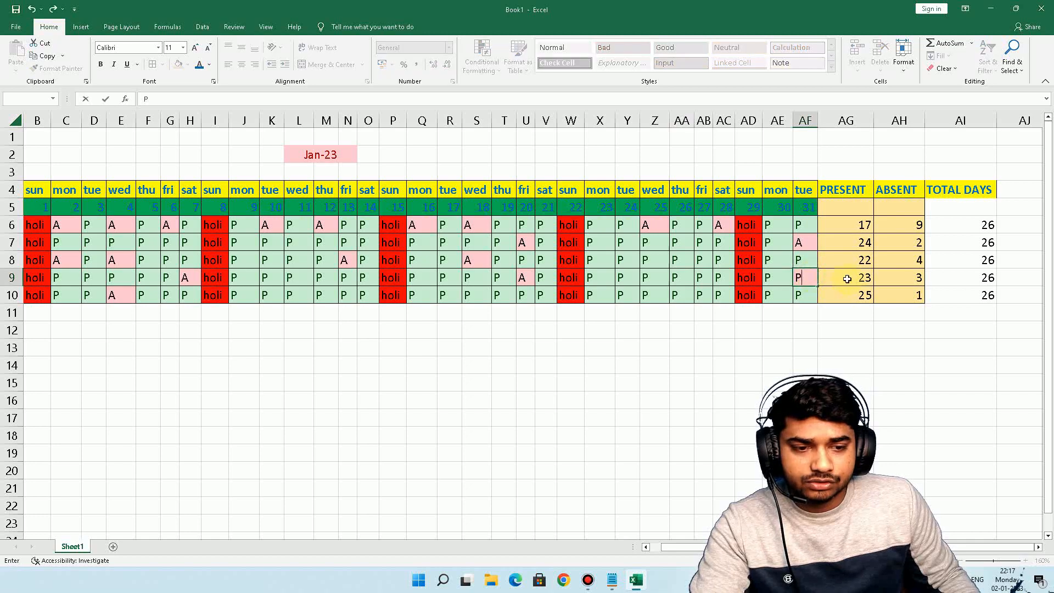
left_click(854, 277)
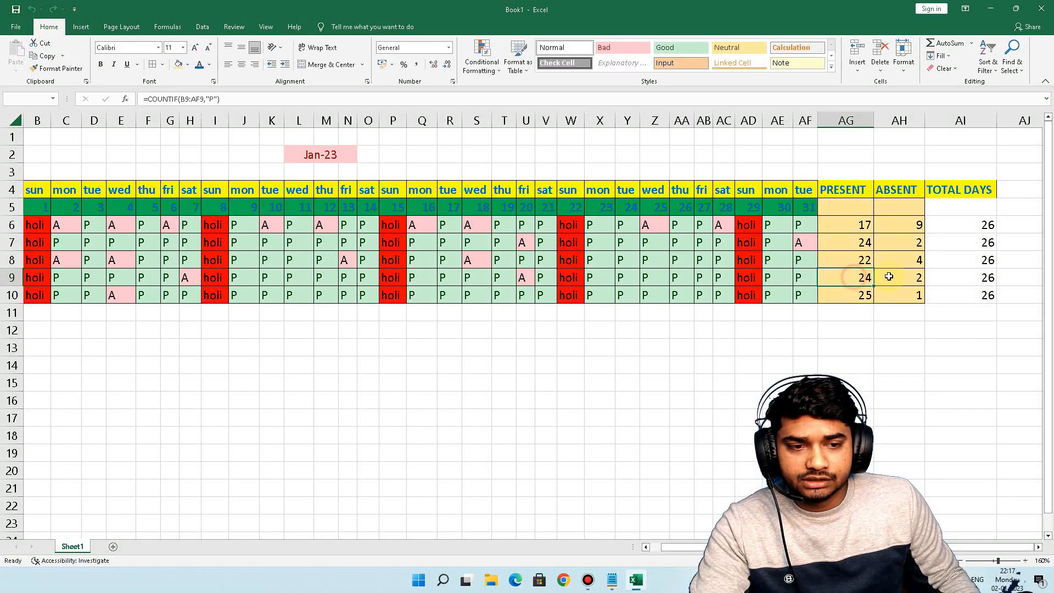
Step: Change the marks to P for the 20th in row 9, the 13th in row 8 and the 10th in row 6
left_click(531, 277)
type("P")
left_click(344, 260)
type("P")
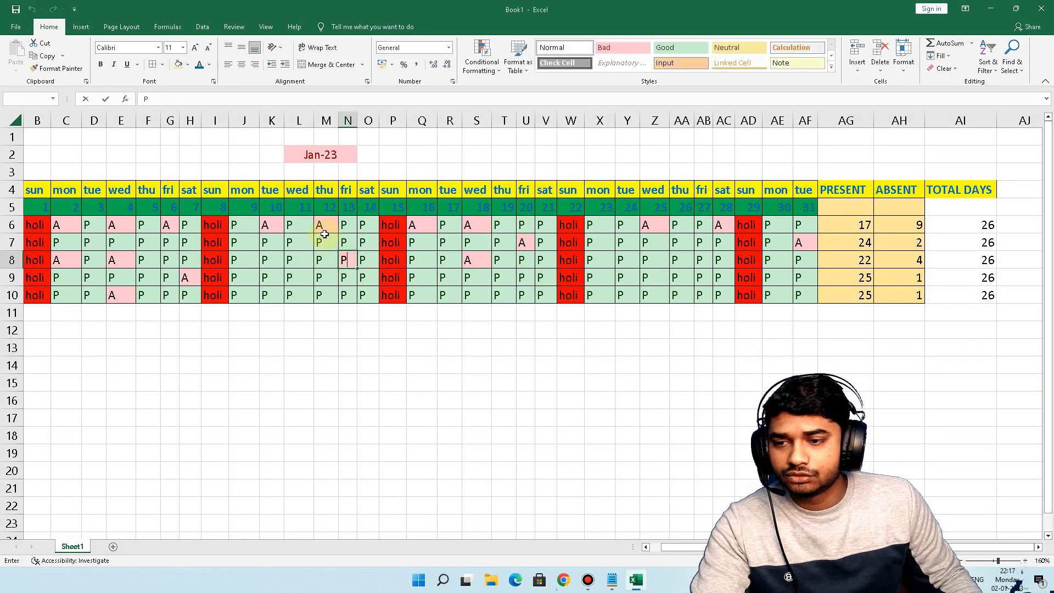
left_click(324, 233)
left_click(274, 229)
type("P")
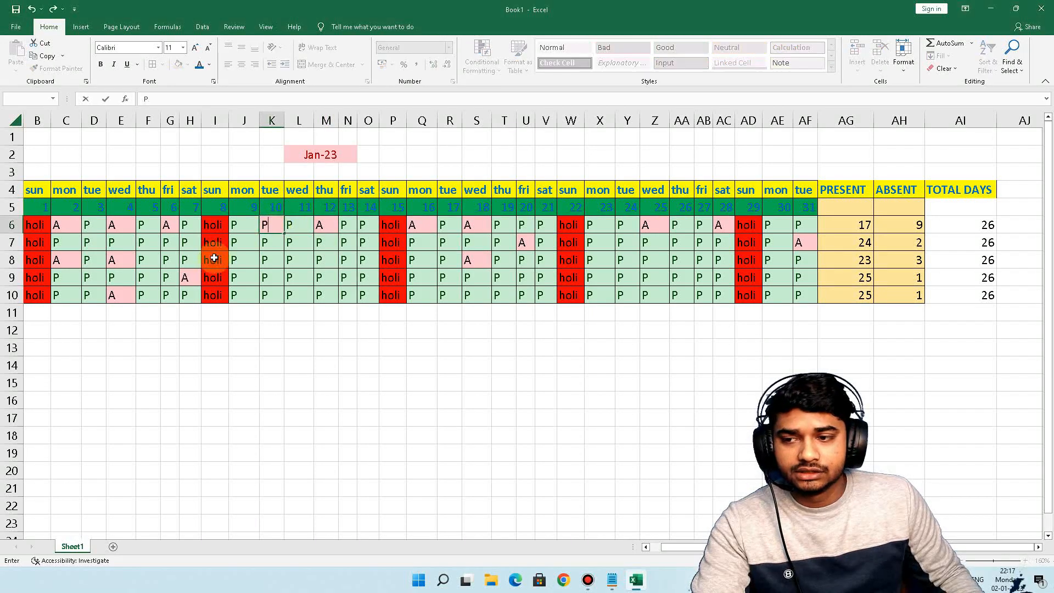
Step: Change the marks for the 4th to P in rows 10 and 8
left_click(189, 277)
left_click(121, 266)
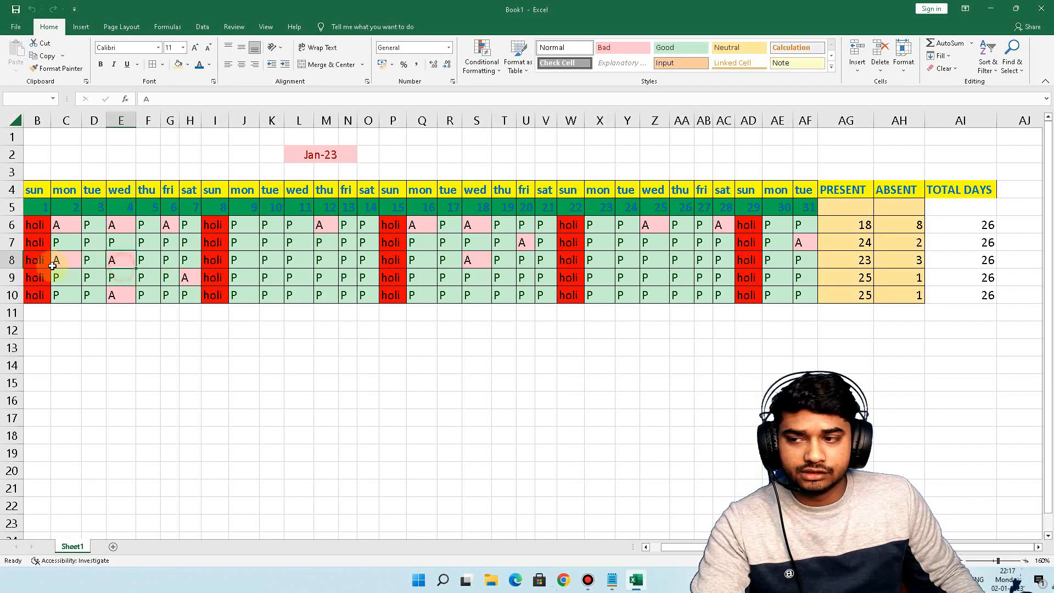
left_click(57, 265)
left_click(118, 298)
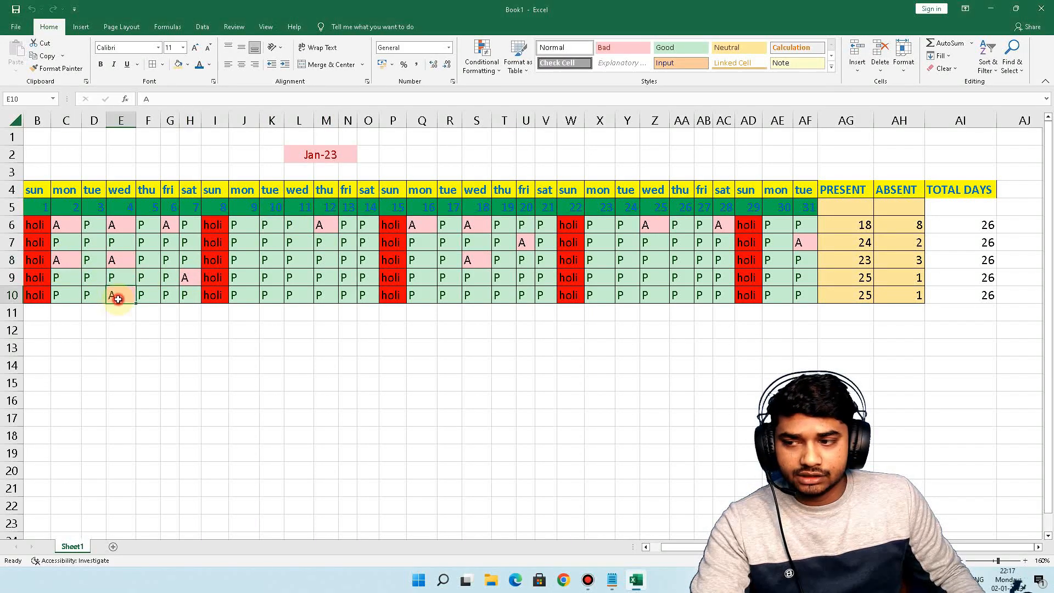
type("P")
left_click(66, 260)
left_click(117, 259)
type("P")
left_click(777, 277)
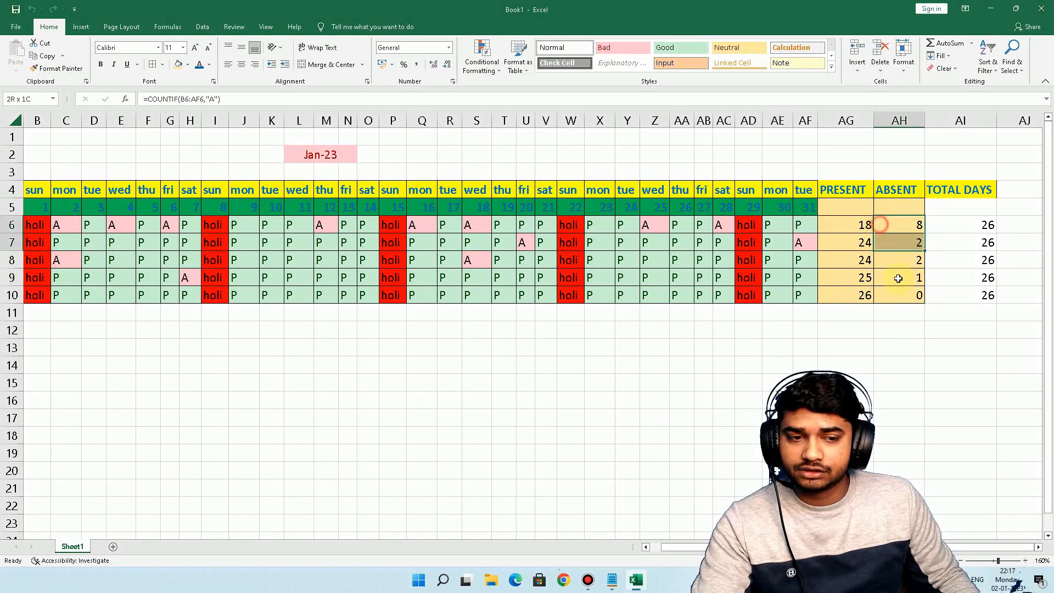
Step: Inspect the present-count formula in row 6, then review the present, absent and total-days columns and the marks in row 10
double_click(857, 224)
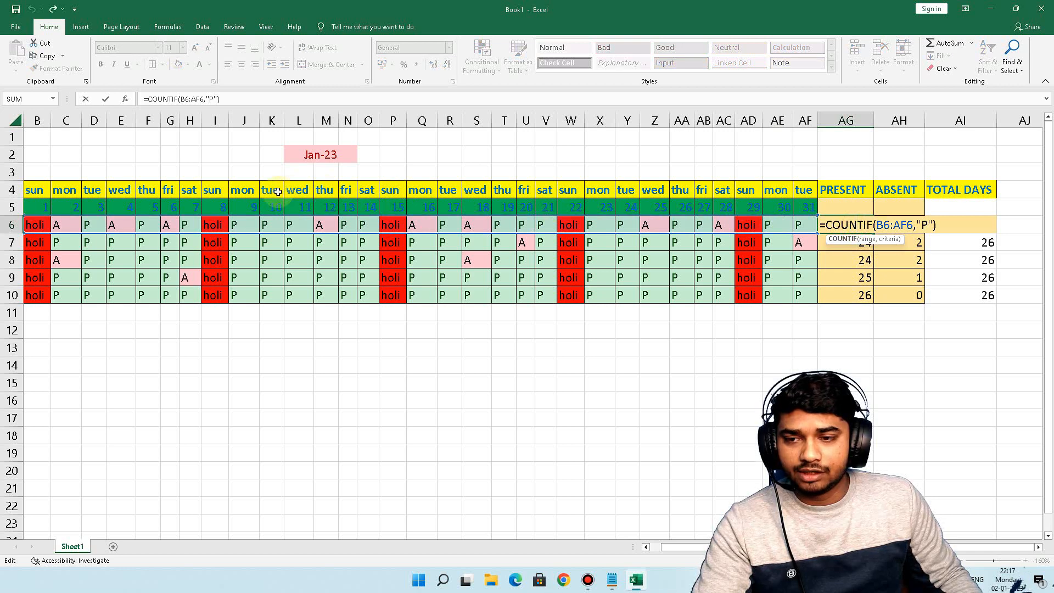
key("Return")
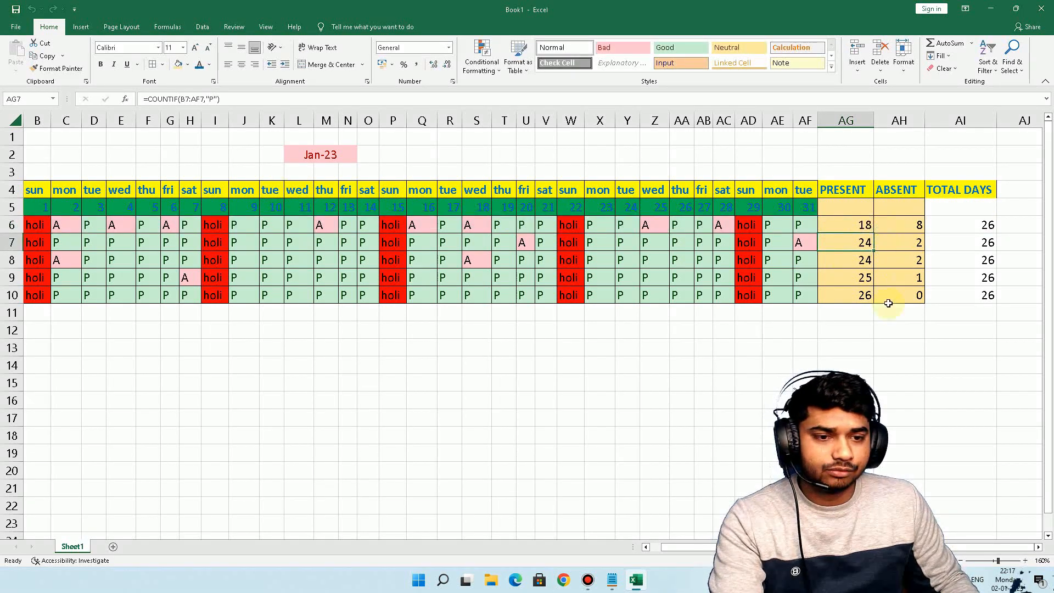
left_click_drag(903, 224, 912, 291)
left_click_drag(847, 223, 945, 286)
left_click(950, 284)
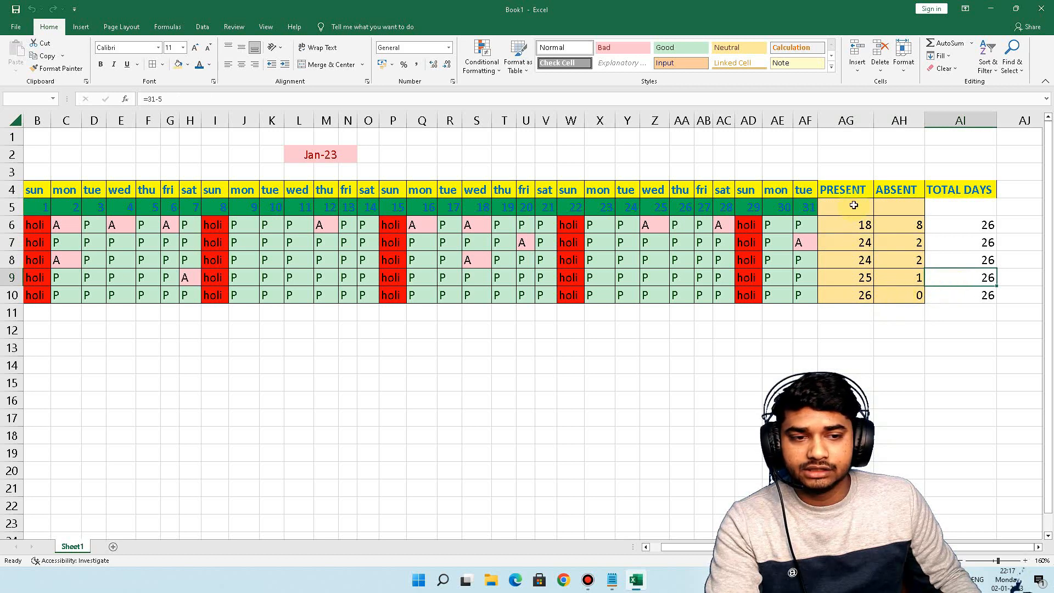
left_click(849, 297)
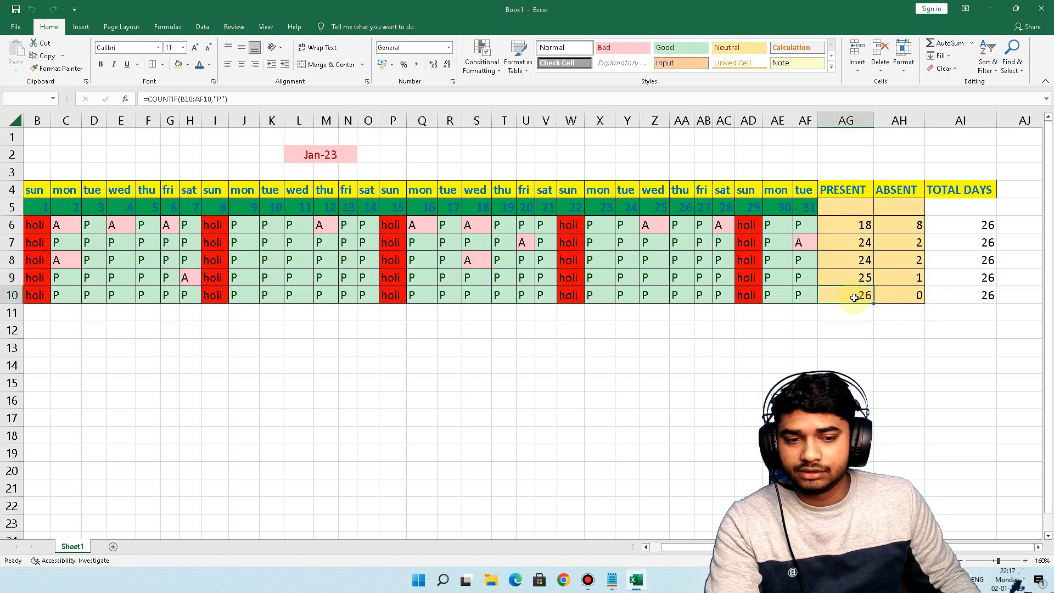
left_click_drag(786, 298, 68, 294)
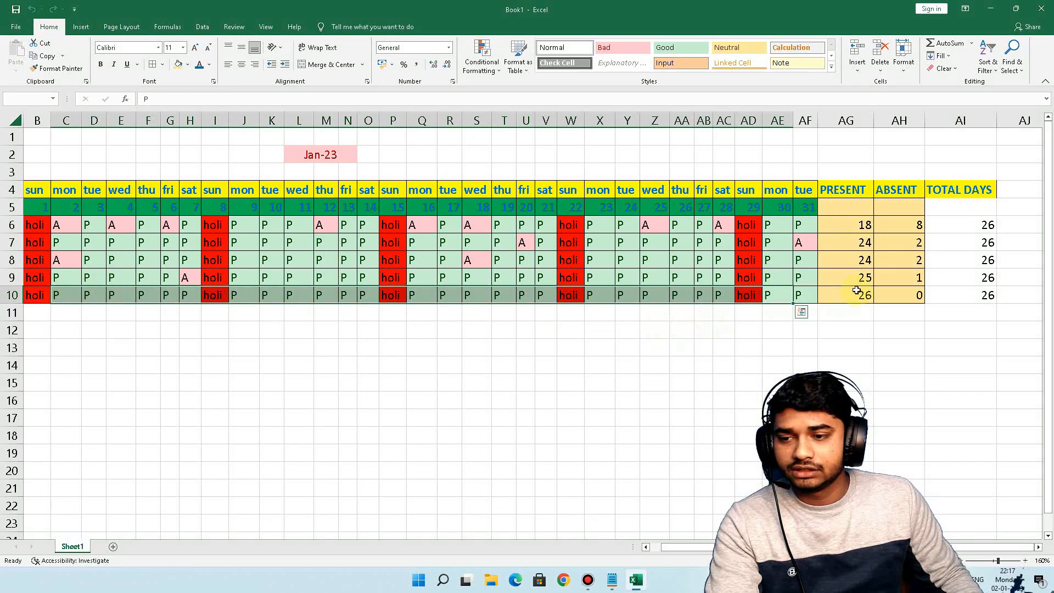
Step: Mark the employee in row 10 absent with A on the 31st and check that row's absent and present counts
left_click(798, 295)
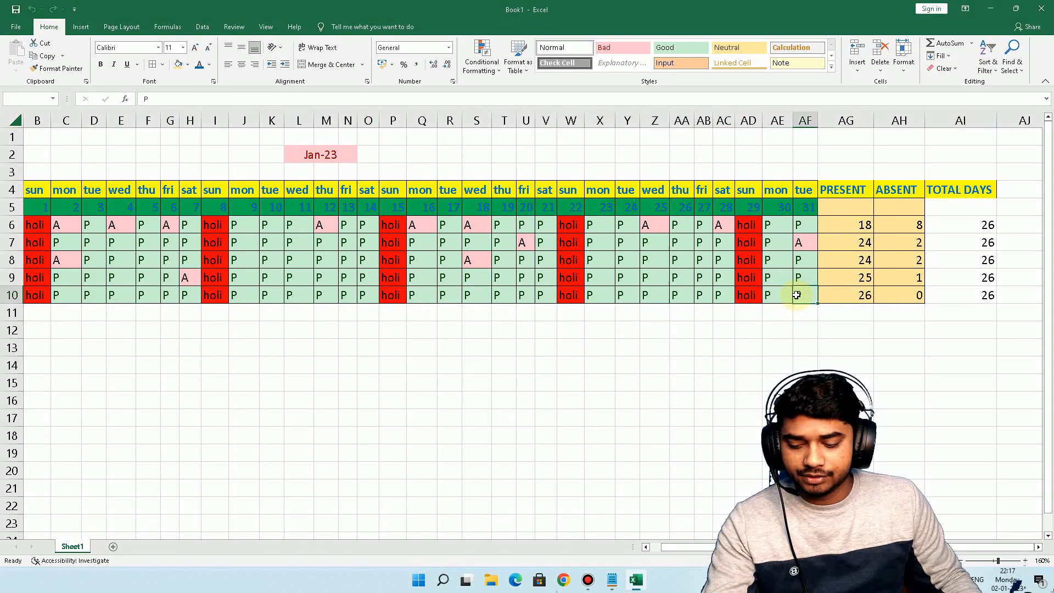
type("A")
key("Return")
left_click(898, 297)
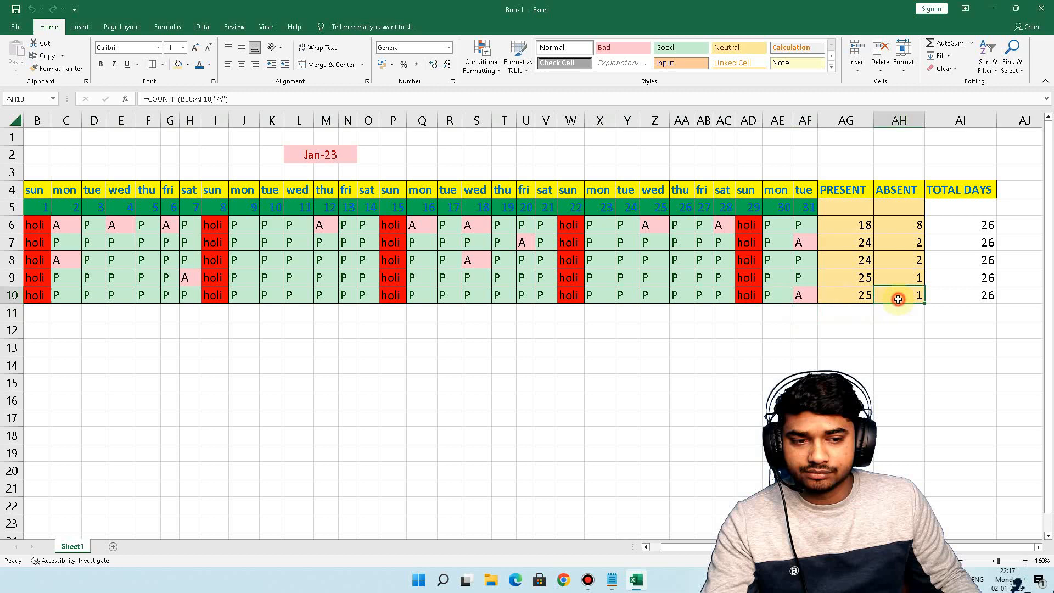
left_click(846, 294)
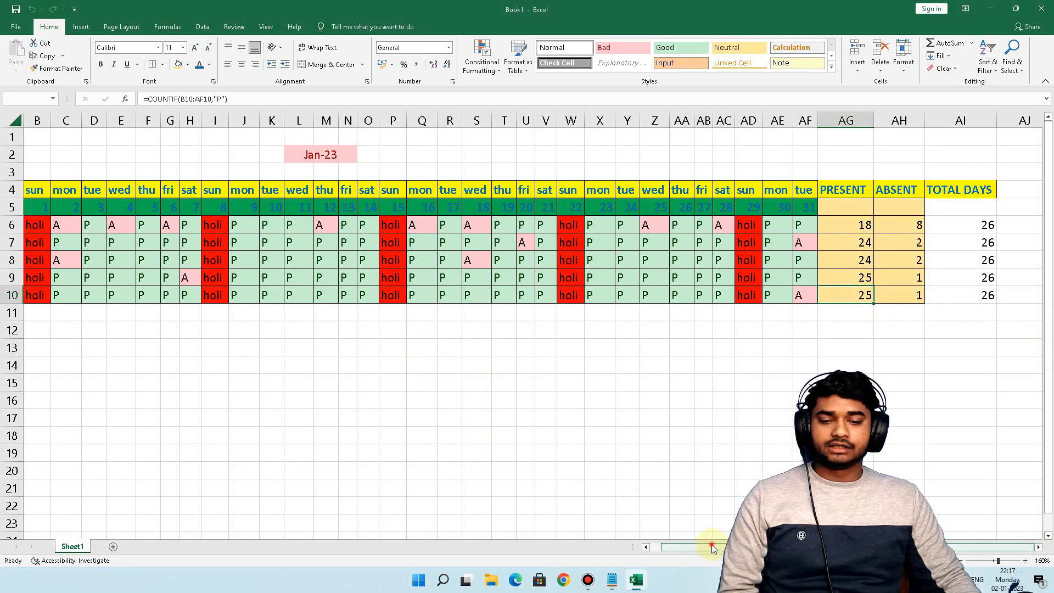
left_click_drag(712, 548, 652, 542)
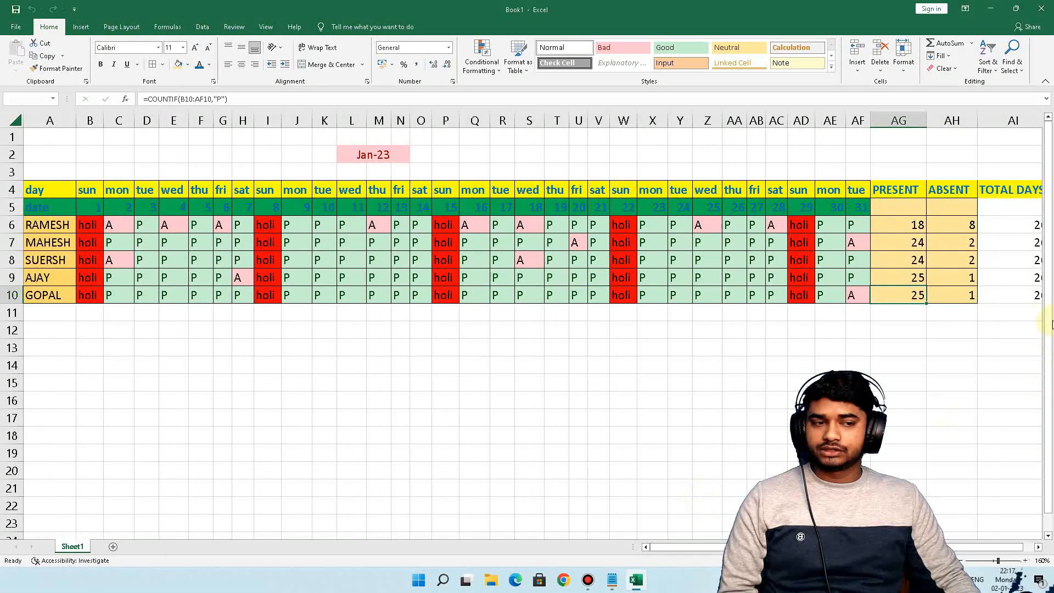